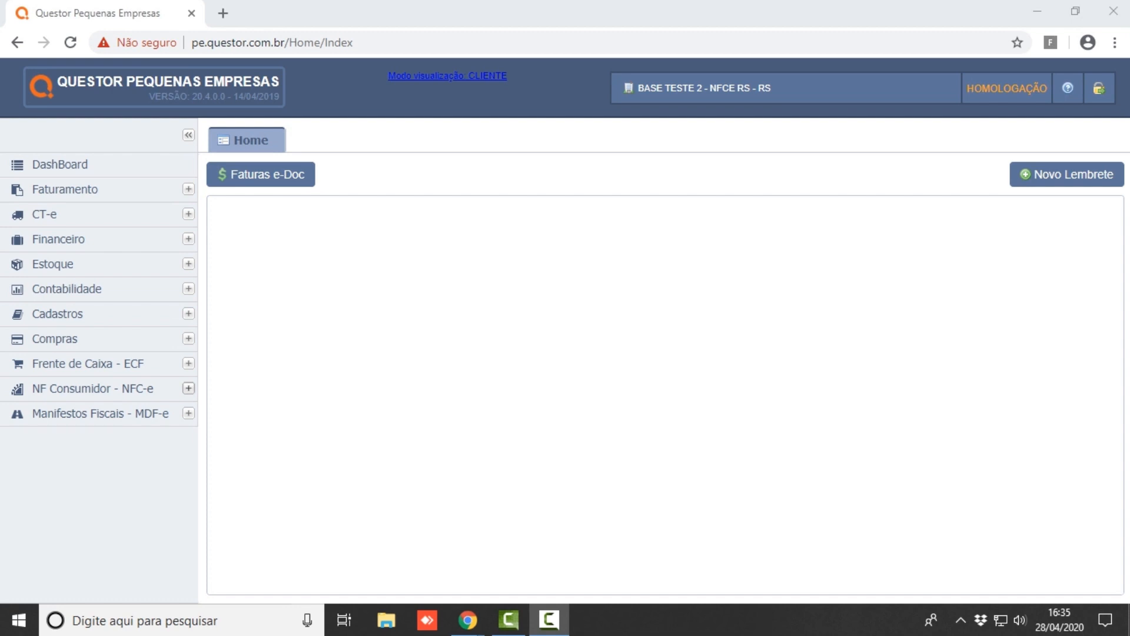
- Expand the NF Consumidor – NFC-e sidebar section and open the NFC-e document list
left_click(189, 388)
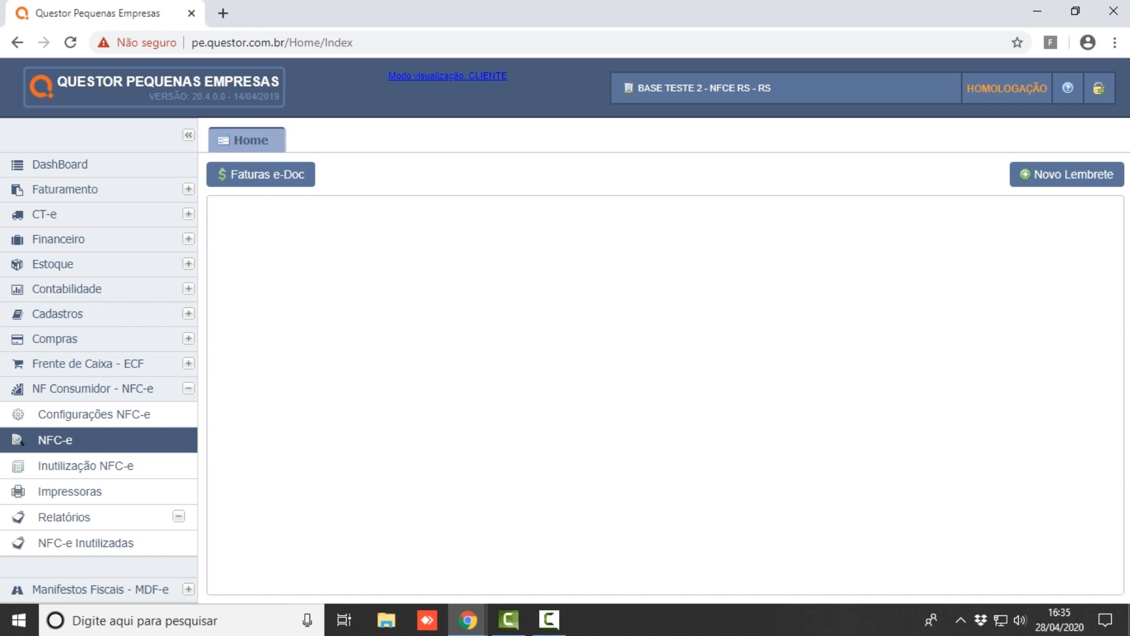
left_click(54, 440)
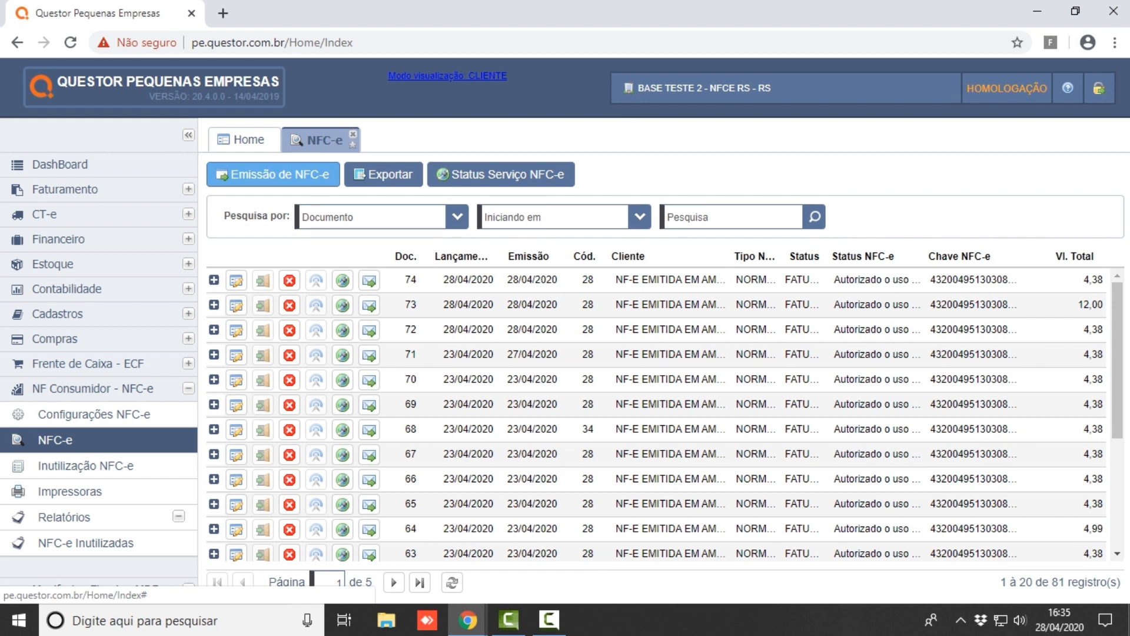
- Start a new Emissão de NFC-e sale, confirm with Sim, and zoom the page to 90%
left_click(273, 174)
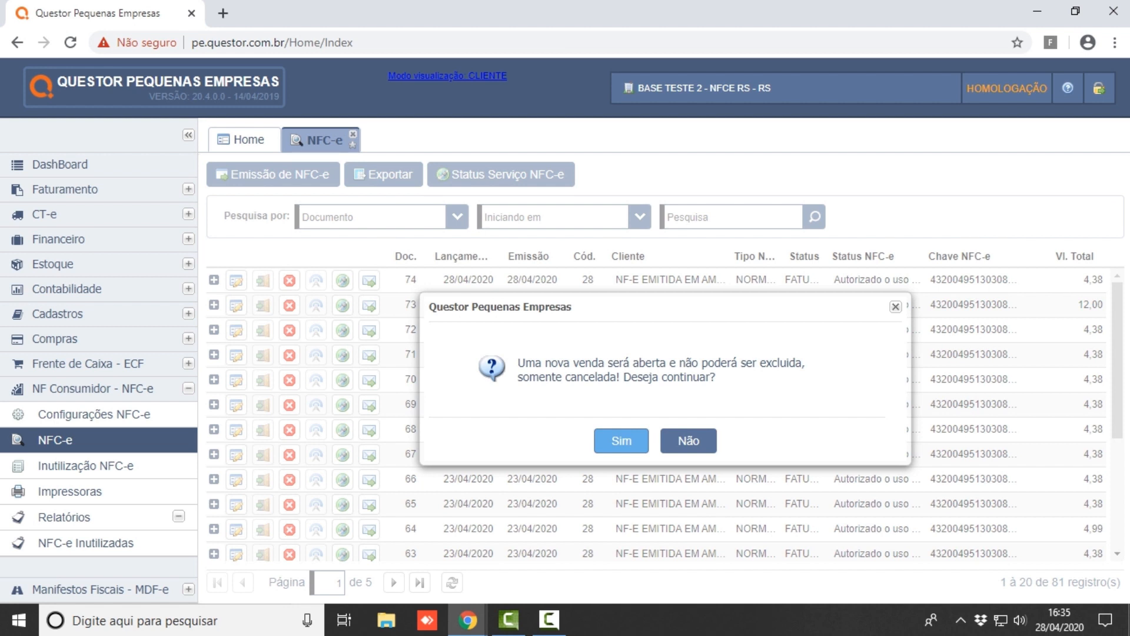
key("Return")
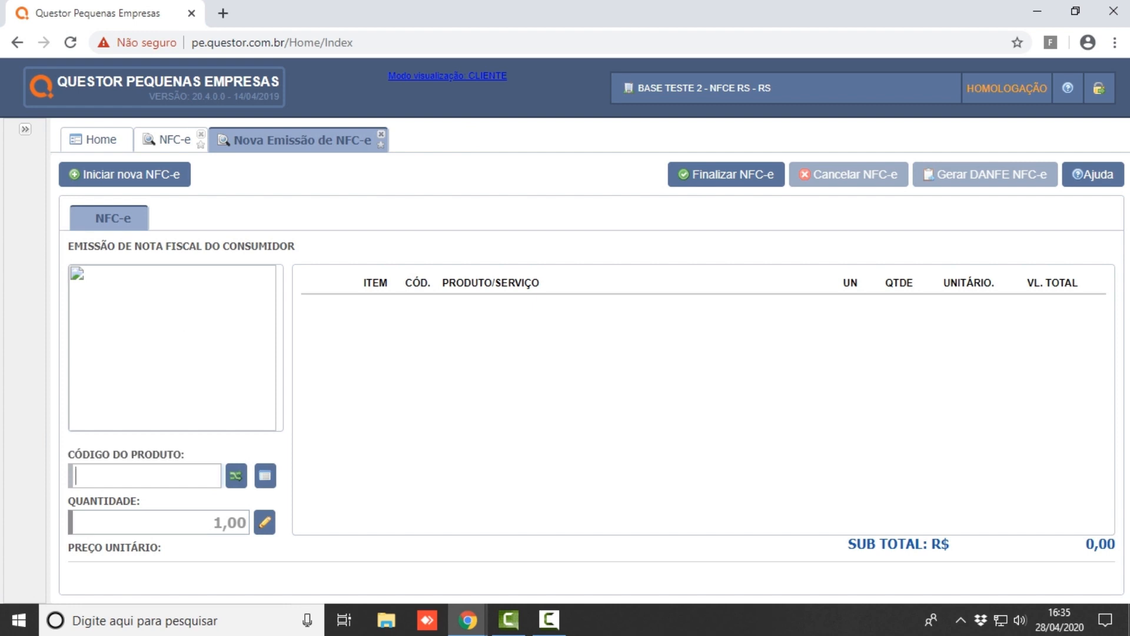
key("ctrl+minus")
key("ctrl+minus")
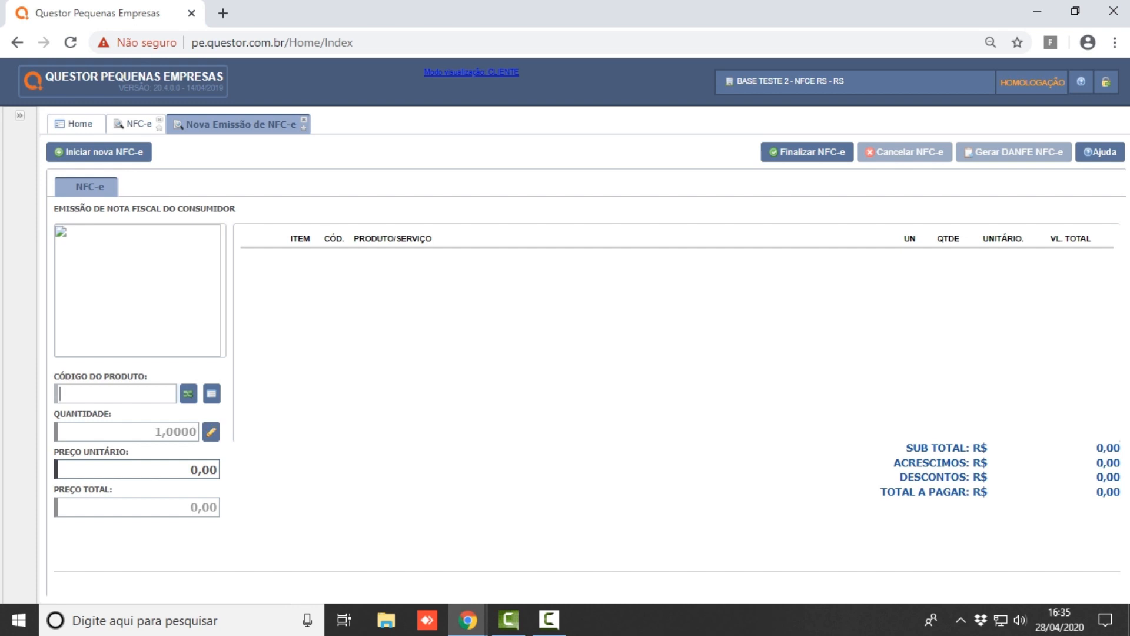
- Cycle the product code type through identification, service and barcode, then open Pesquisa de Produtos
left_click(188, 393)
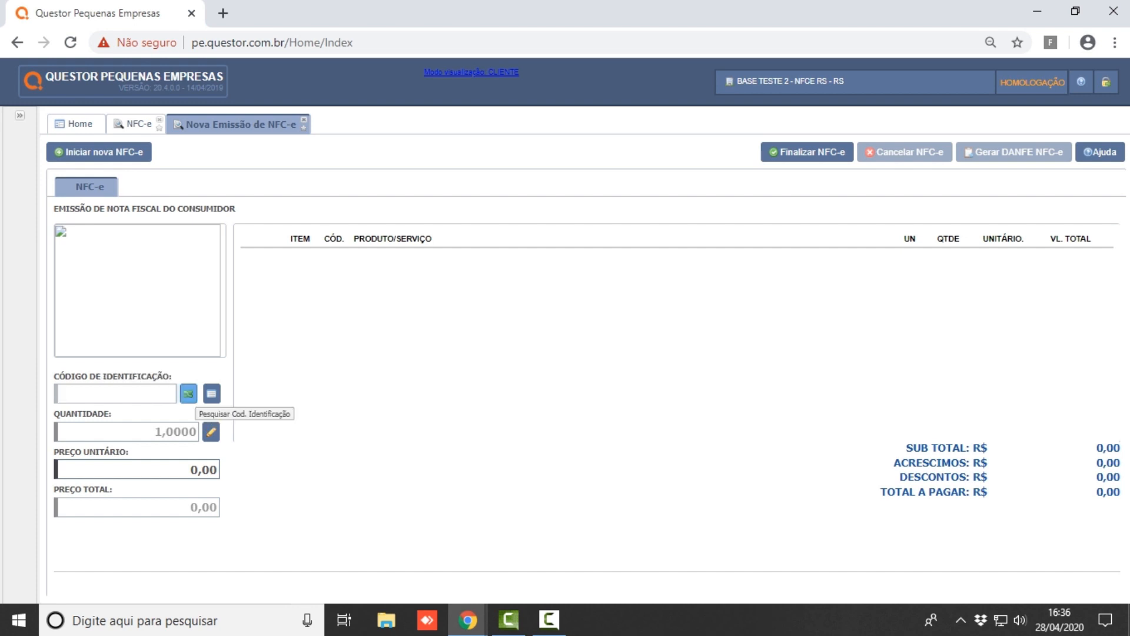
left_click(189, 393)
left_click(188, 393)
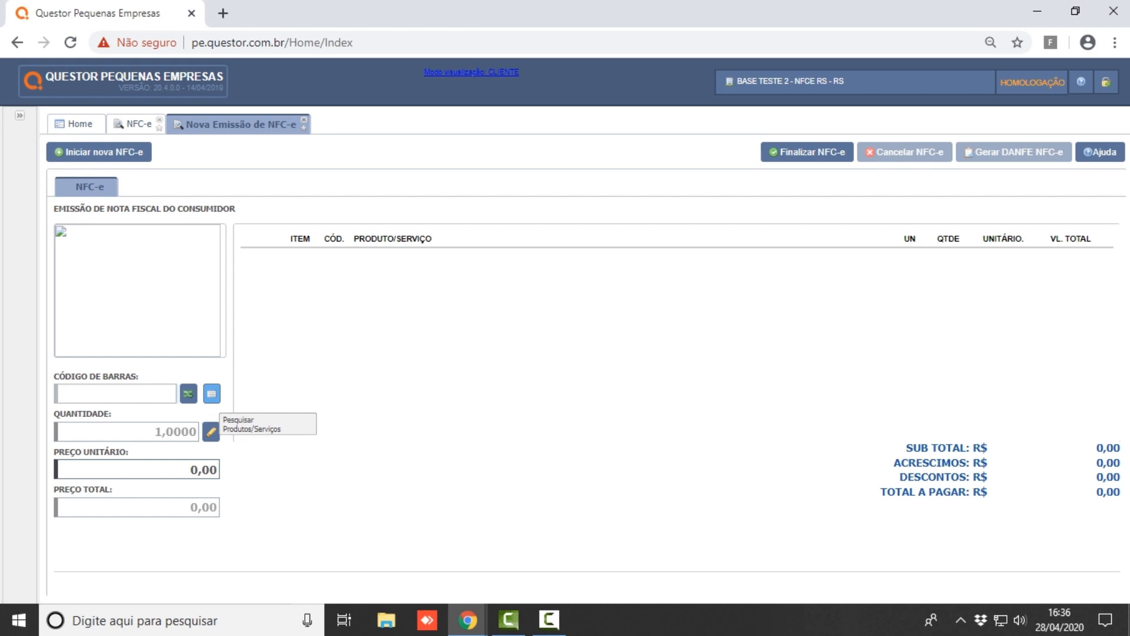
left_click(211, 393)
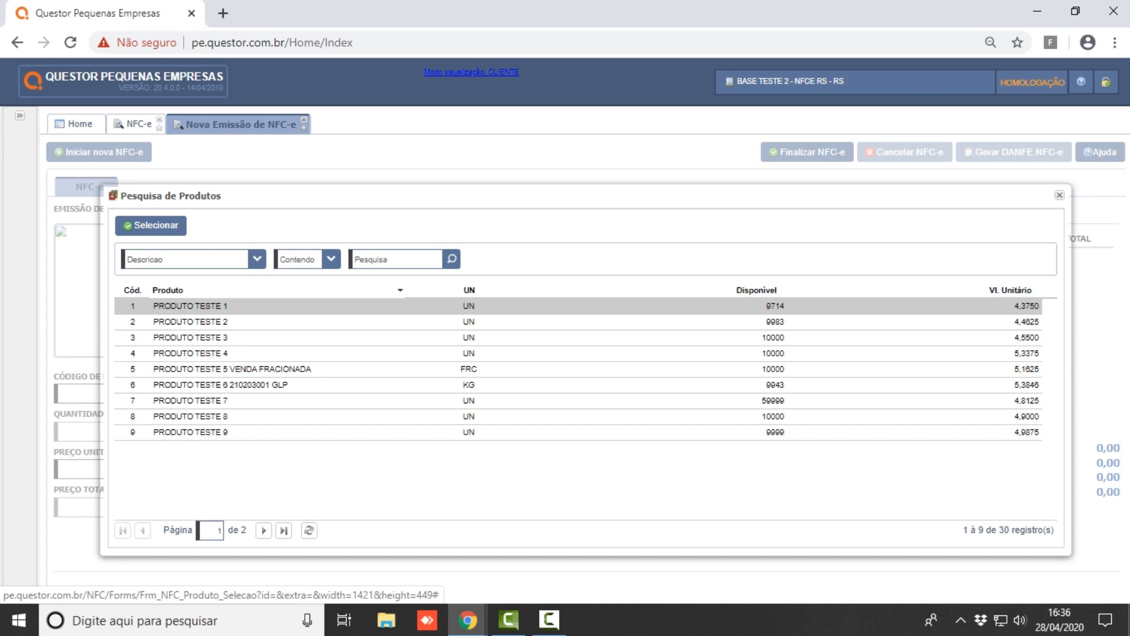
- Search products by Descricao containing 'PRODUTO TESTE 1' and select PRODUTO TESTE 10
left_click(258, 259)
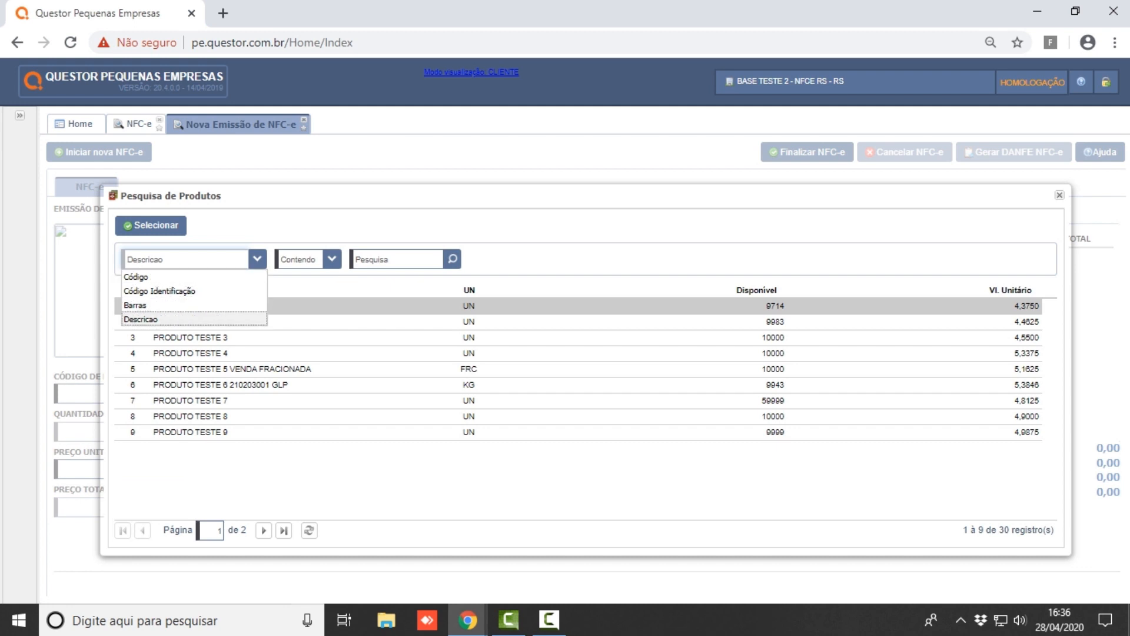
left_click(171, 320)
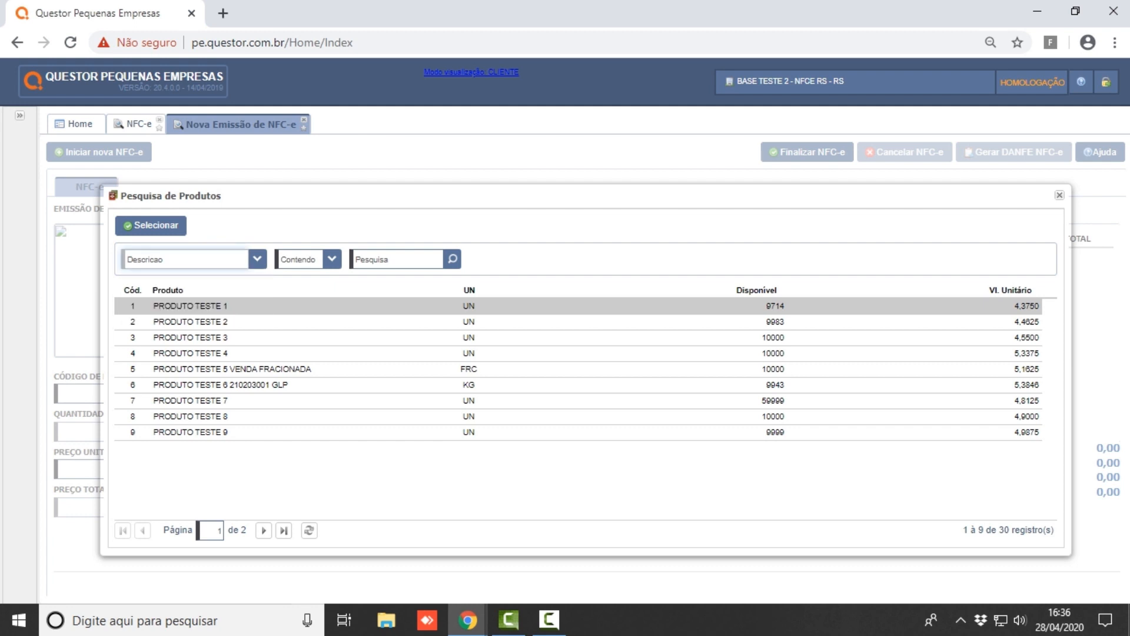
left_click(332, 260)
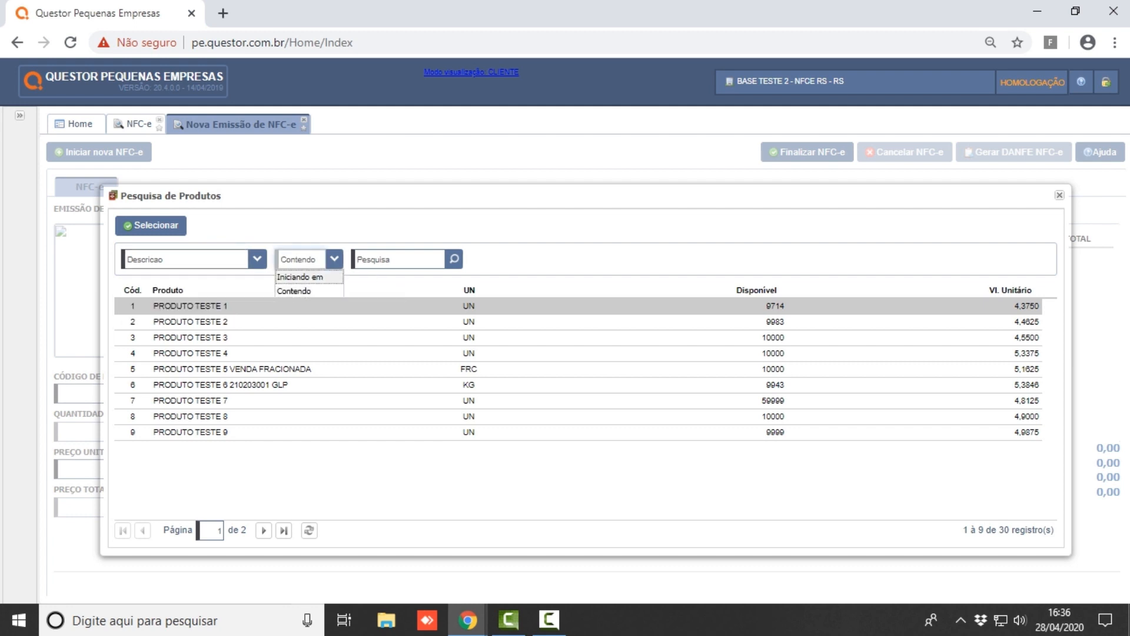
left_click(301, 291)
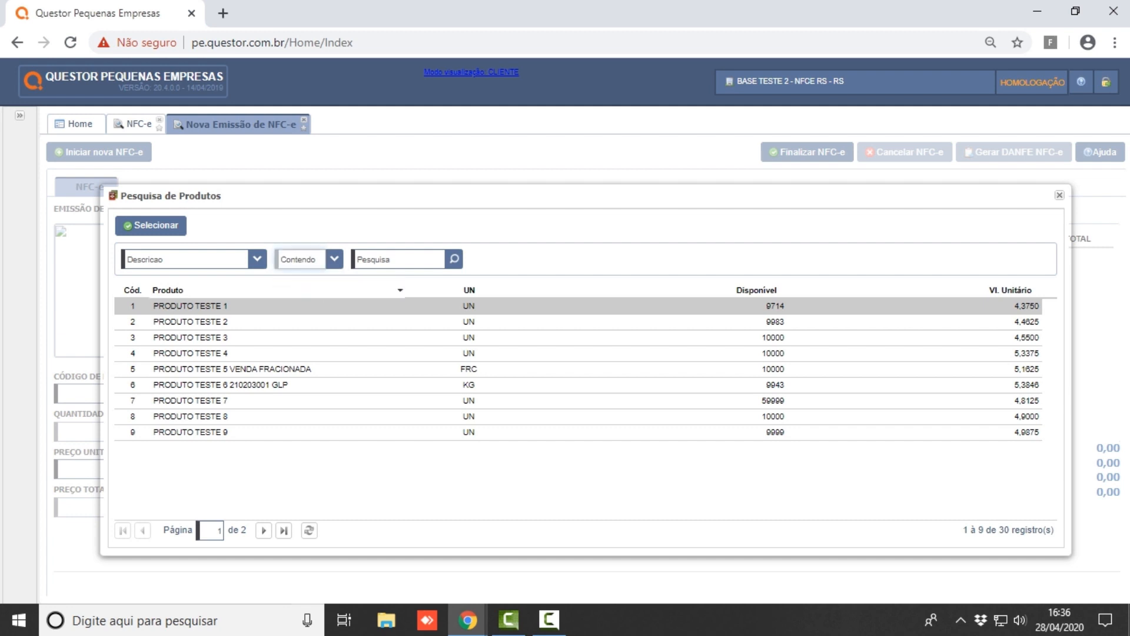
left_click(398, 259)
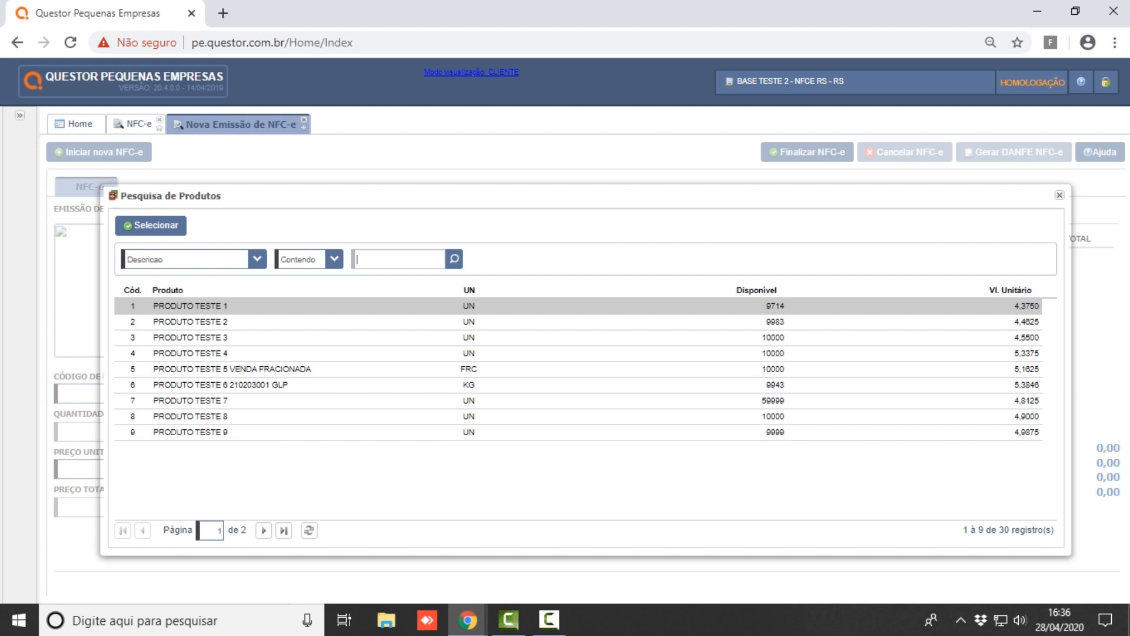
type("PRODUTO TESTE 1")
key("Return")
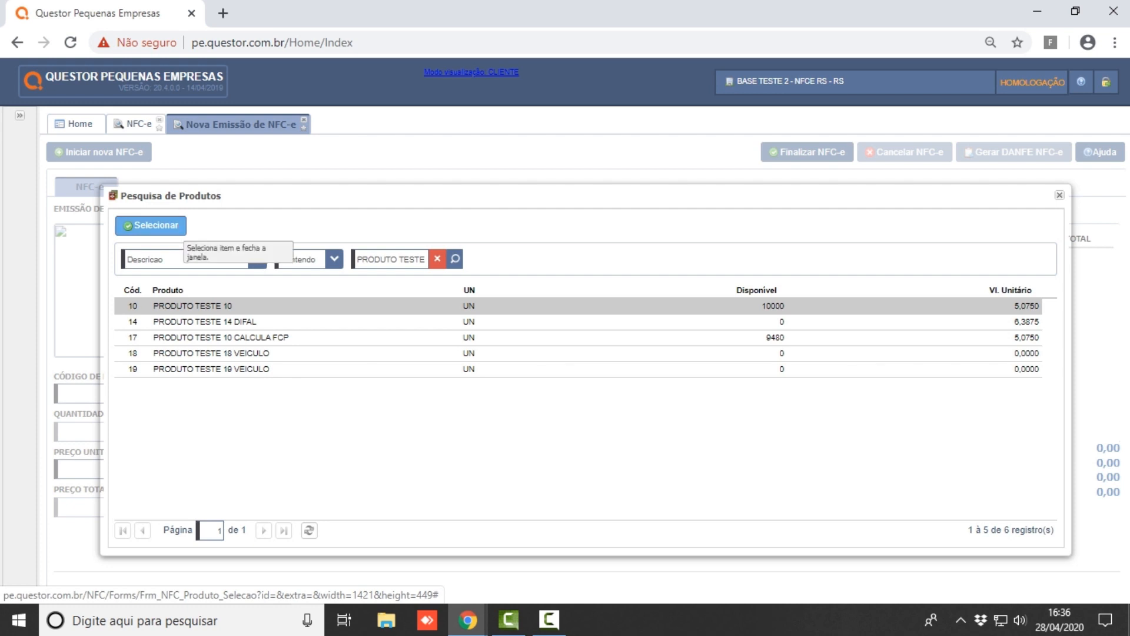
left_click(176, 229)
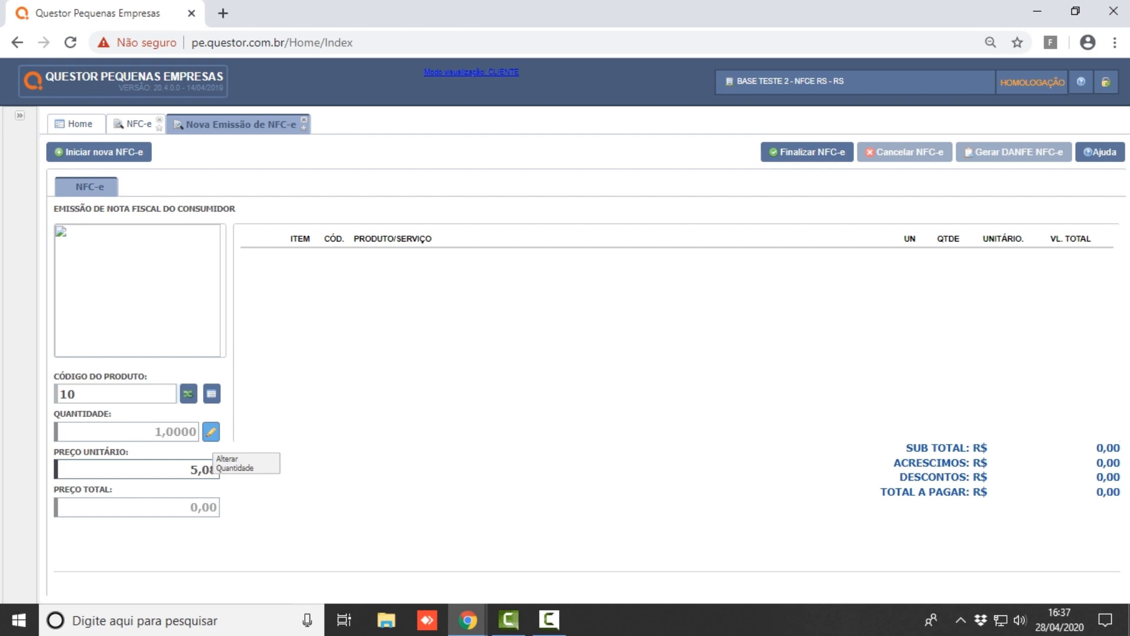
- Add PRODUTO TESTE 10 with quantity 2 at unit price 5,30, totaling 10,60
left_click(211, 431)
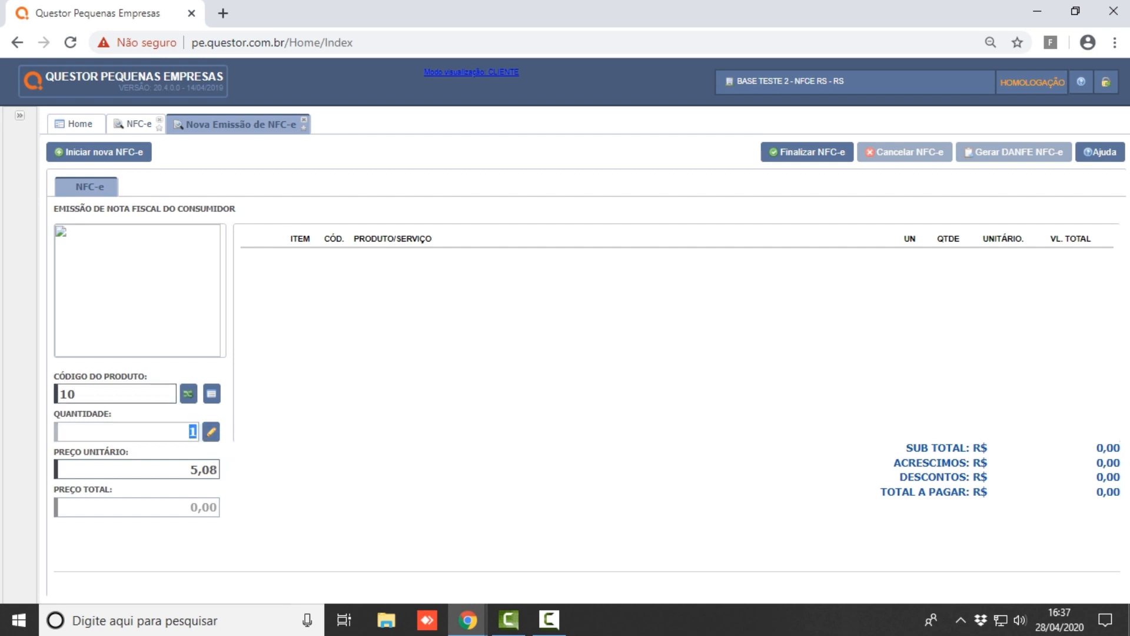
type("2")
key("Return")
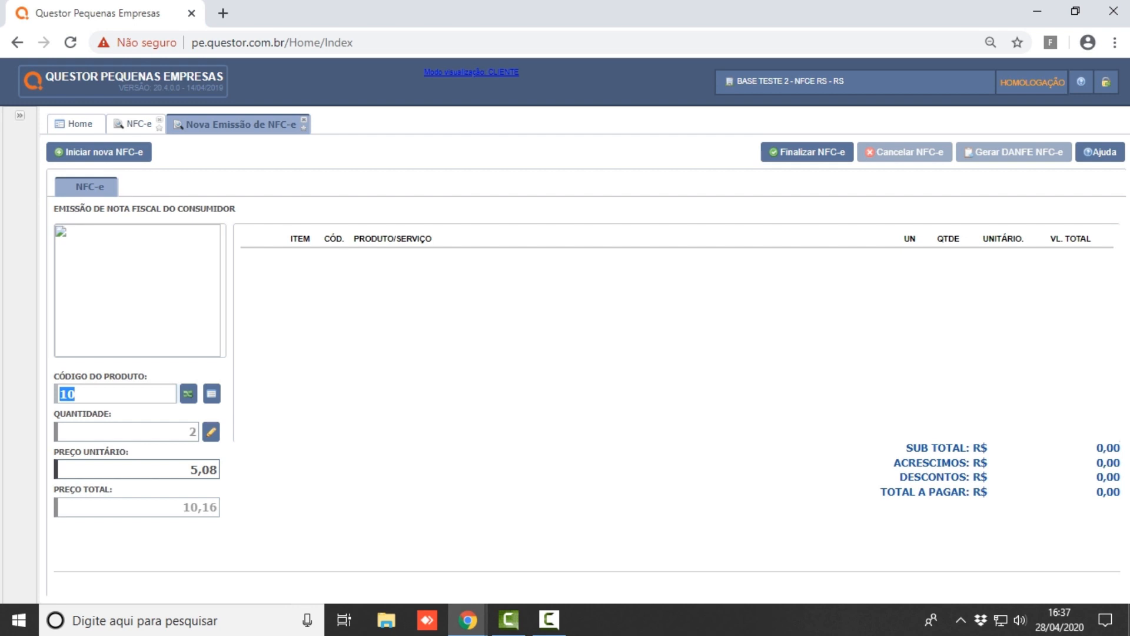
key("Tab")
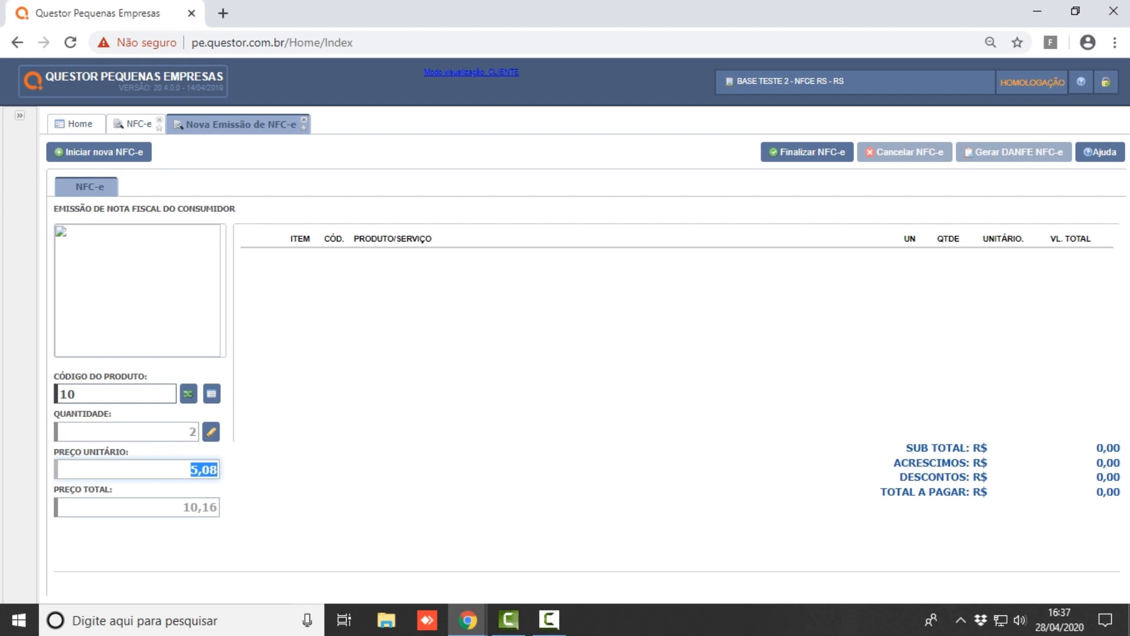
key("Home")
key("shift+End")
type("5,30")
key("Return")
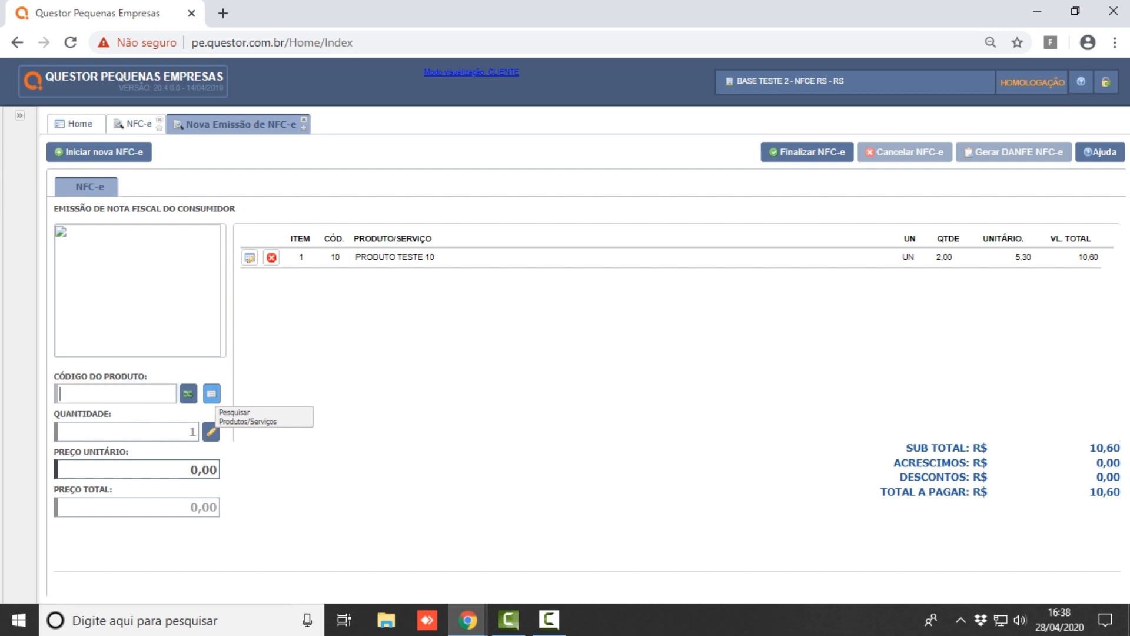
left_click(212, 393)
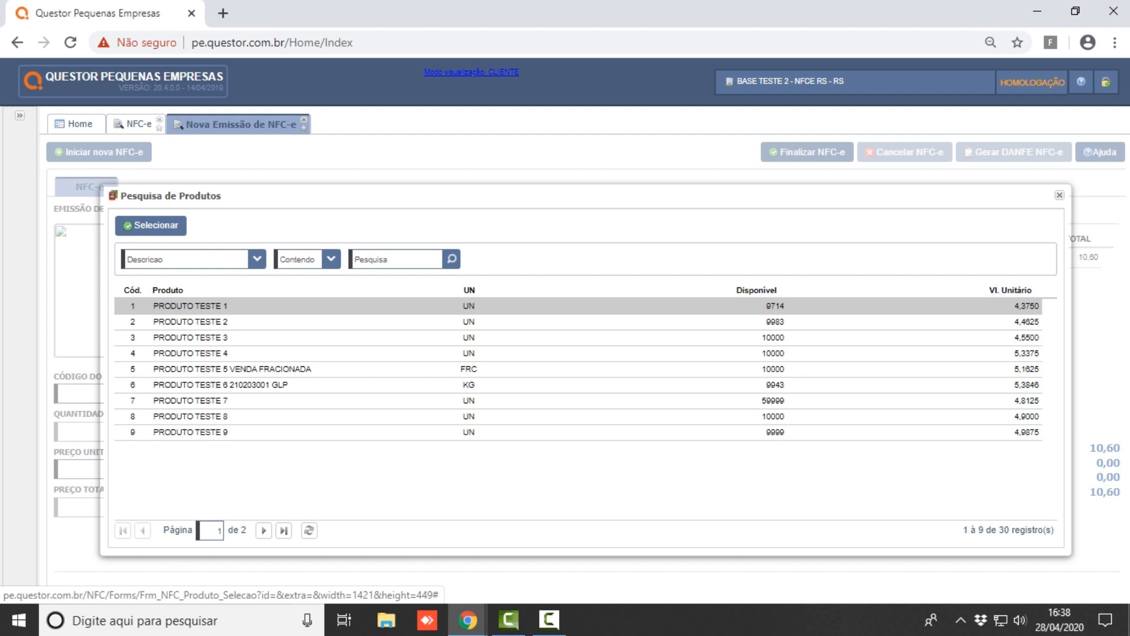
- Select PRODUTO TESTE 1 and add it as 4 units at unit price 4,50
left_click(169, 229)
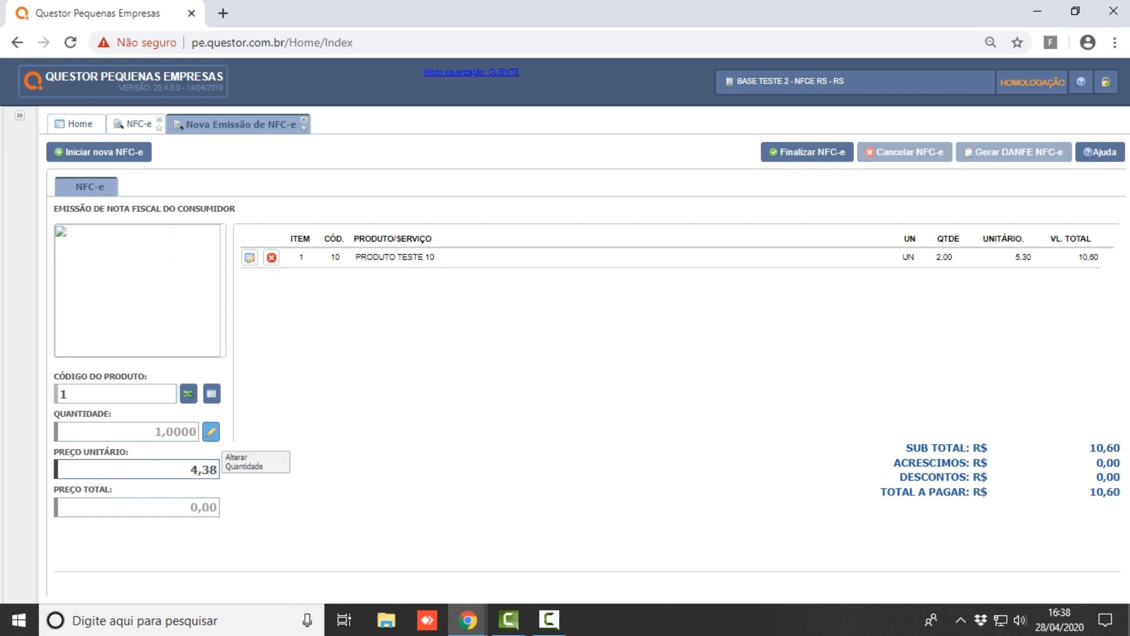
left_click(211, 431)
type("4")
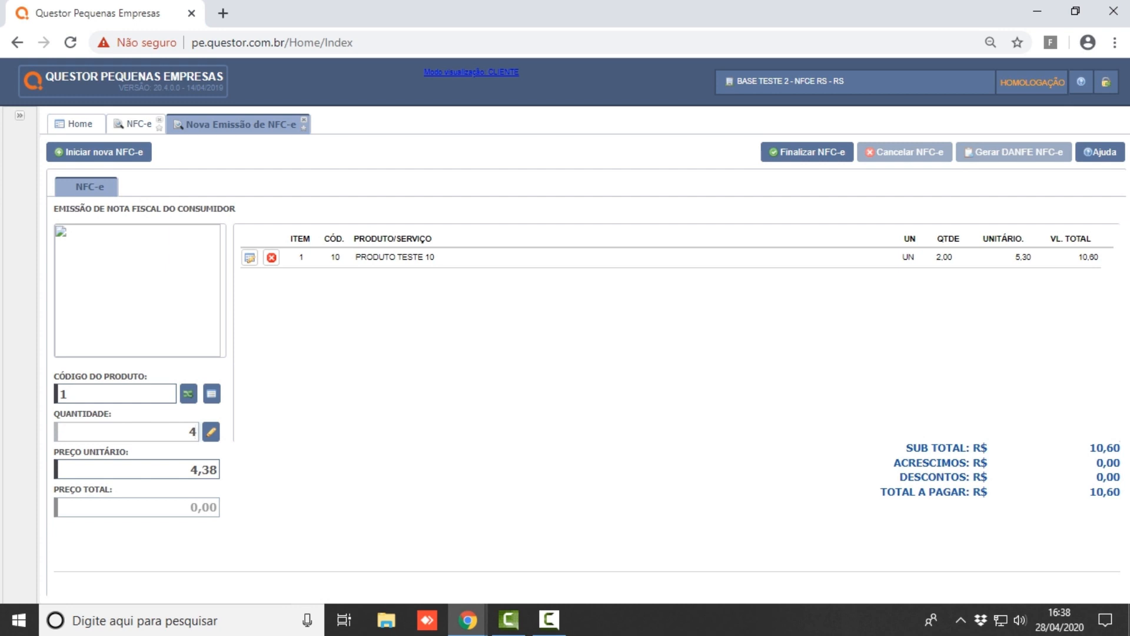
key("Return")
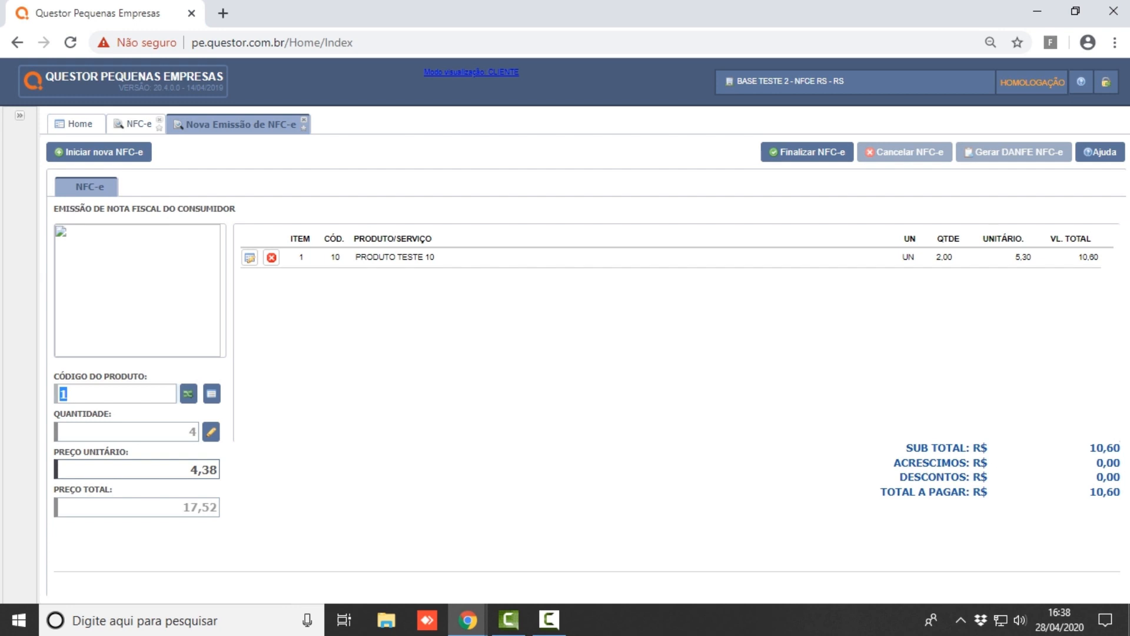
key("Tab")
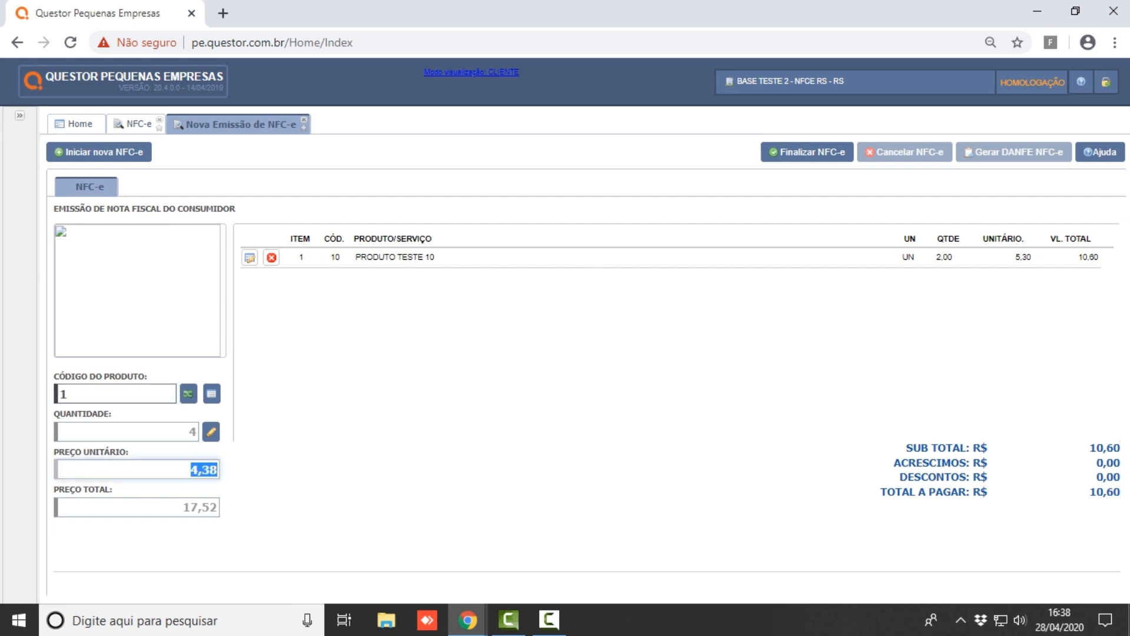
key("BackSpace")
type("4,50")
key("Return")
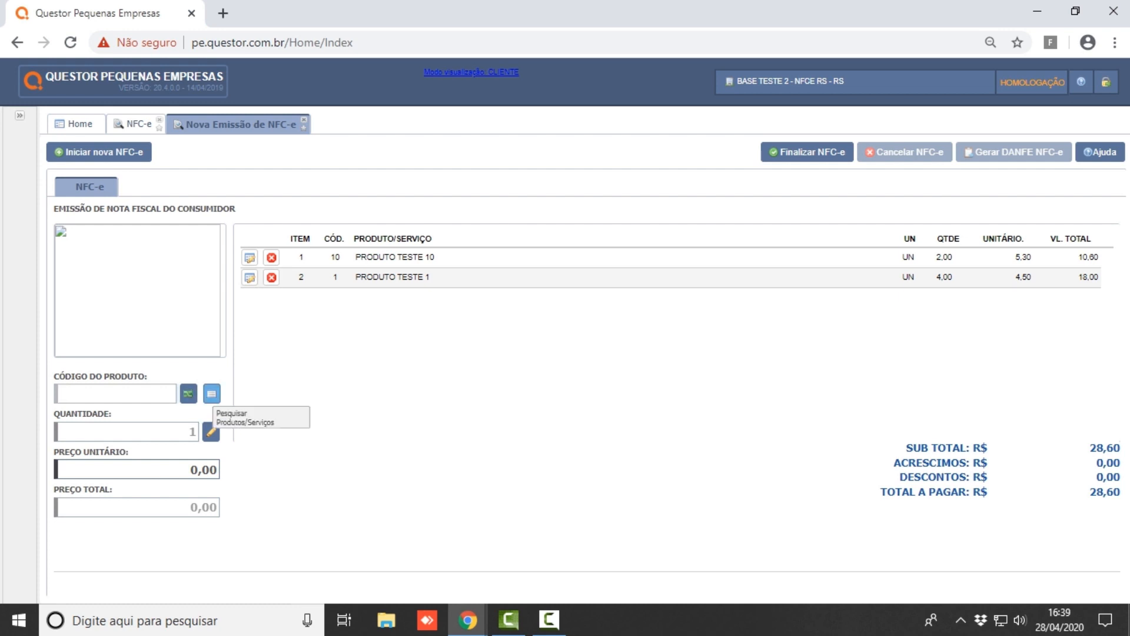
key("Tab")
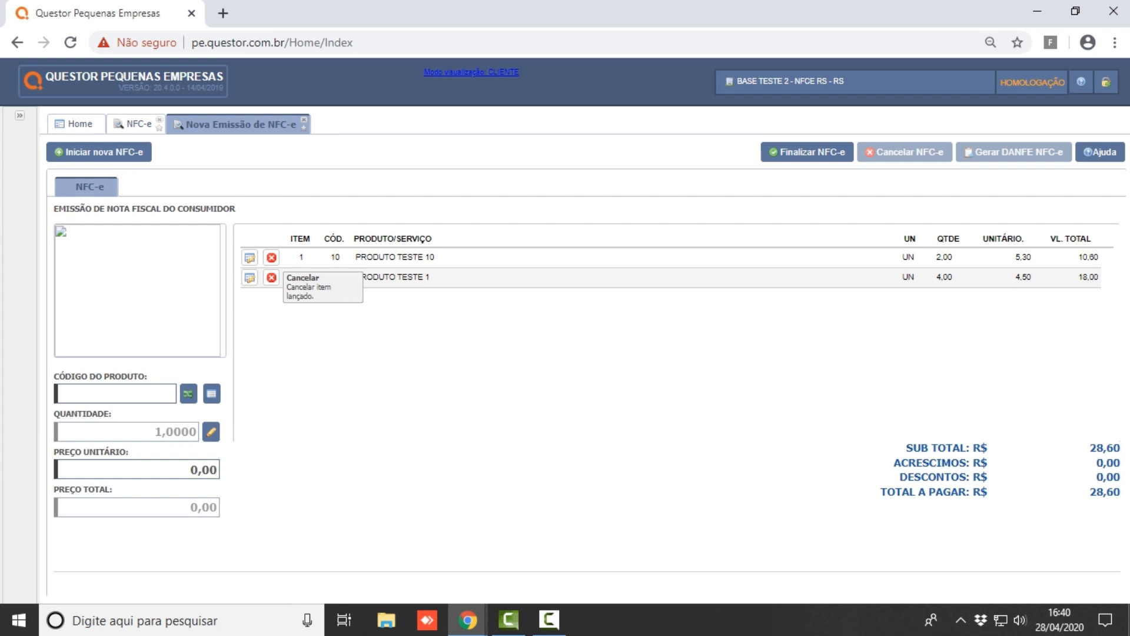
- Cancel the PRODUTO TESTE 10 line and confirm with Sim, leaving R$ 18,00 to pay
left_click(272, 277)
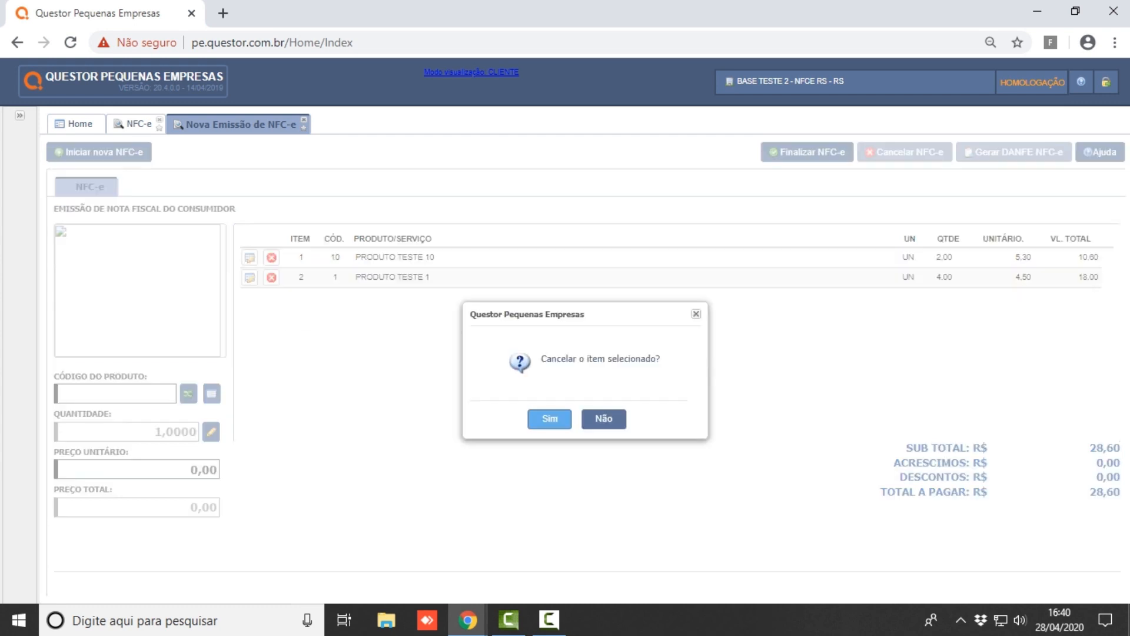
left_click(550, 418)
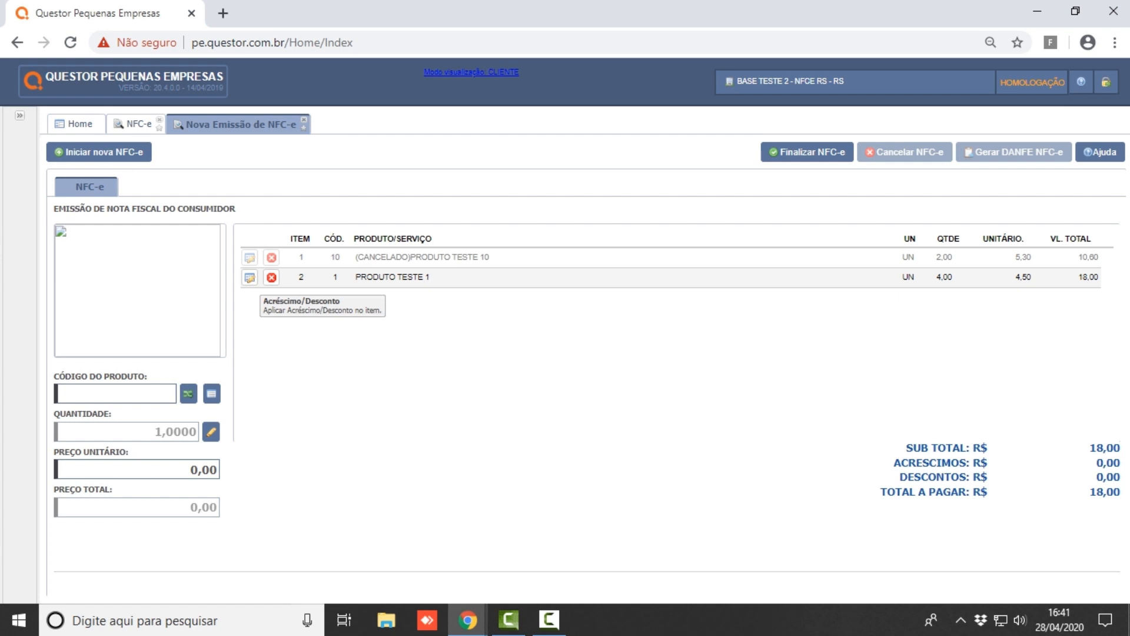
- Open Acréscimo/Desconto for PRODUTO TESTE 1 and set Operação to Desconto
left_click(249, 277)
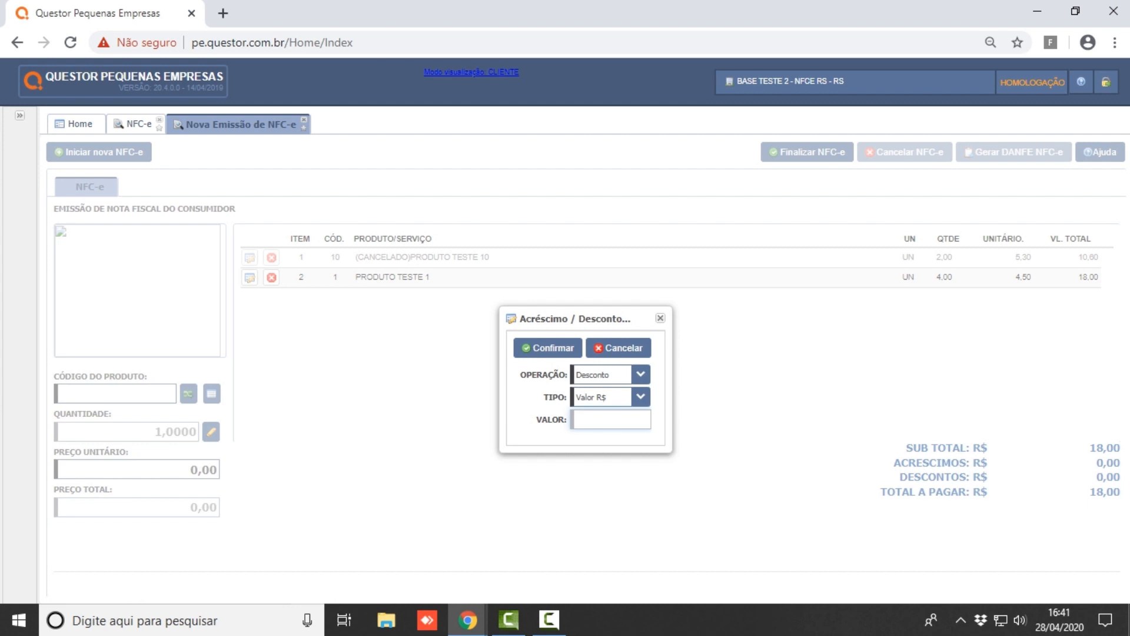
left_click(641, 375)
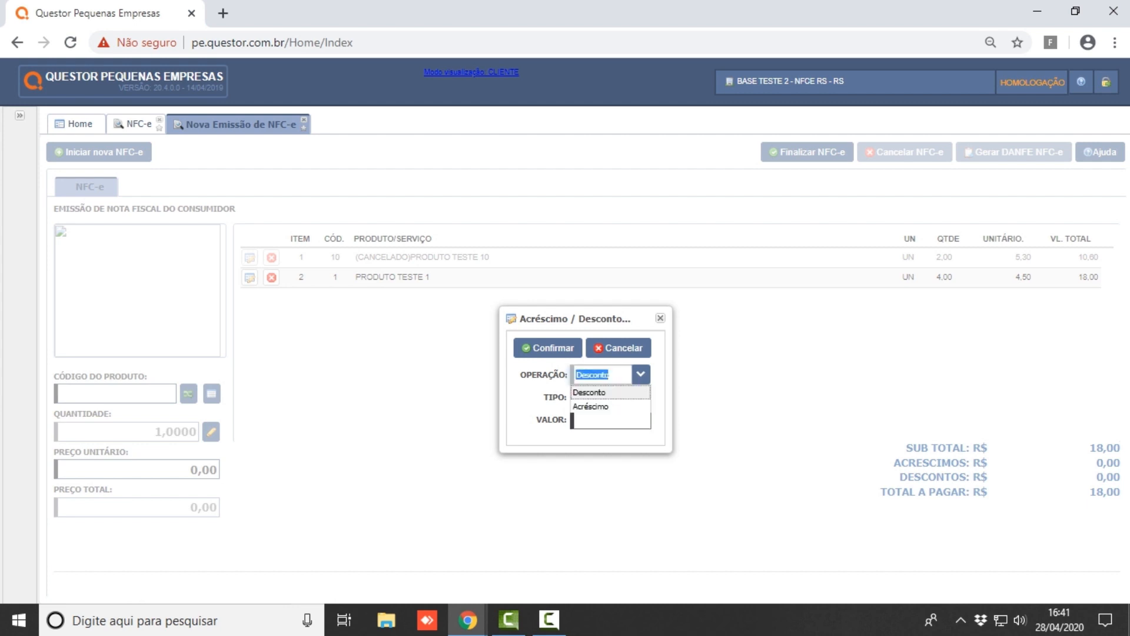
left_click(589, 392)
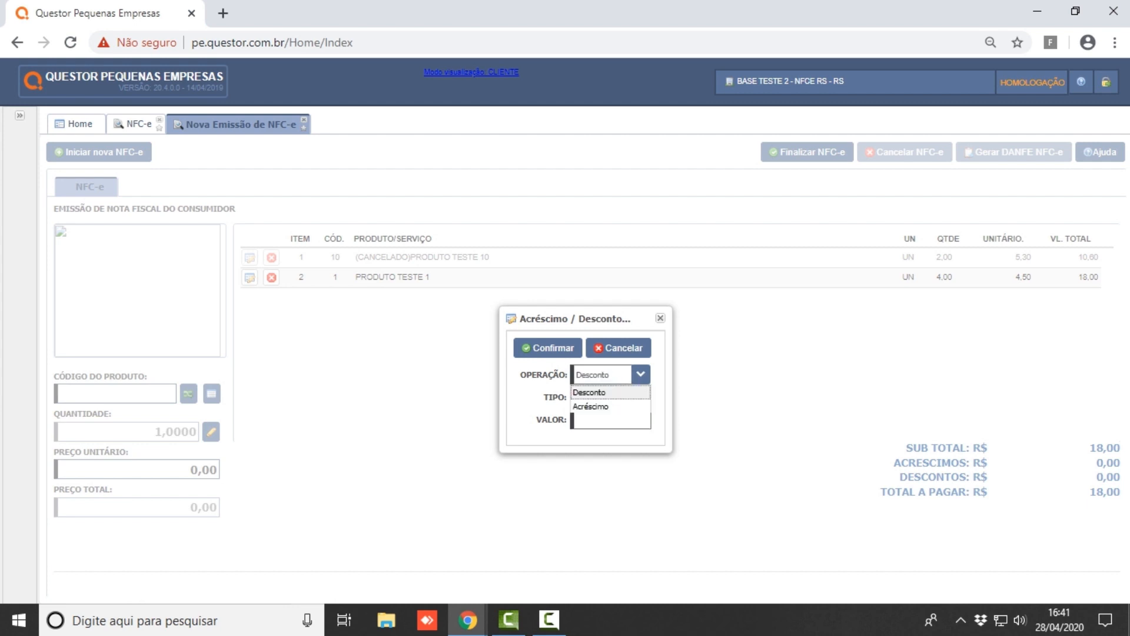
left_click(640, 397)
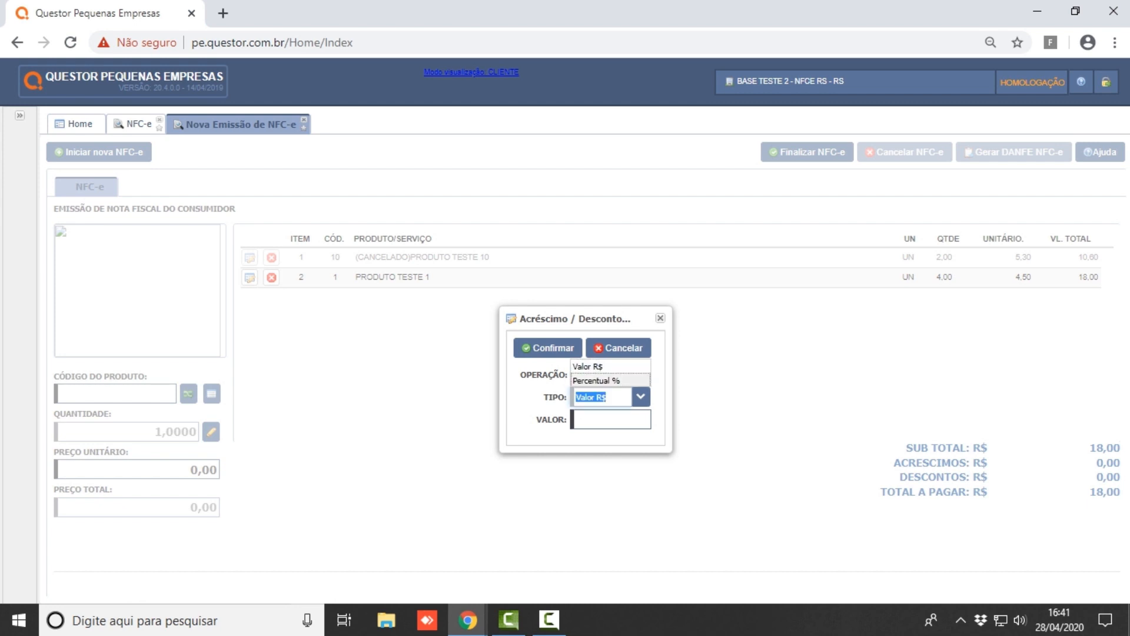
left_click(597, 381)
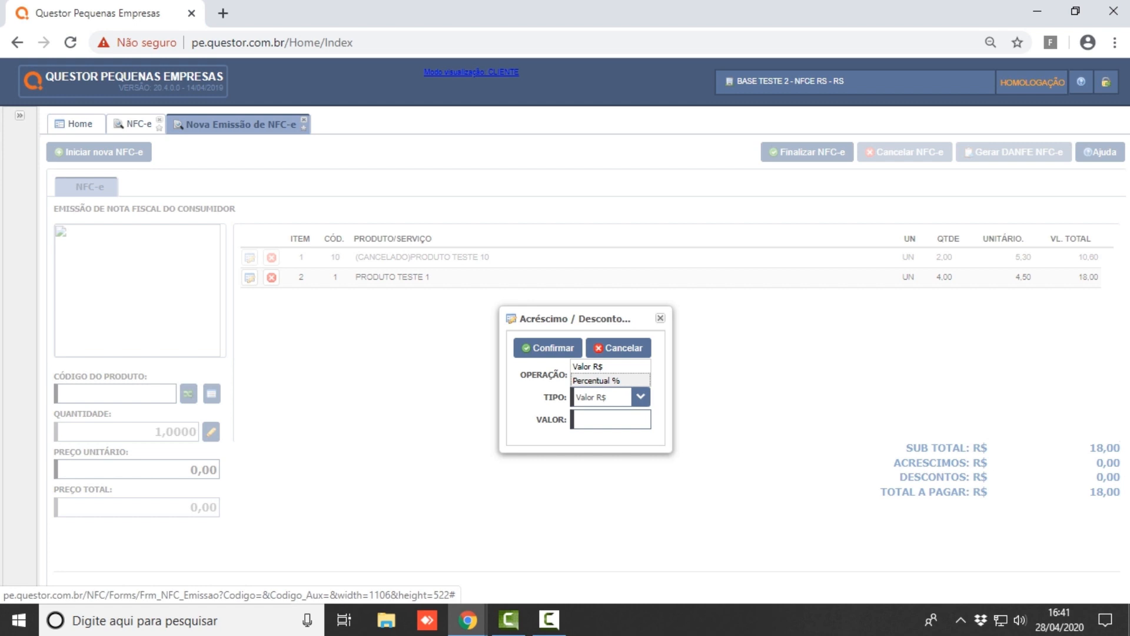
left_click(596, 381)
left_click(611, 419)
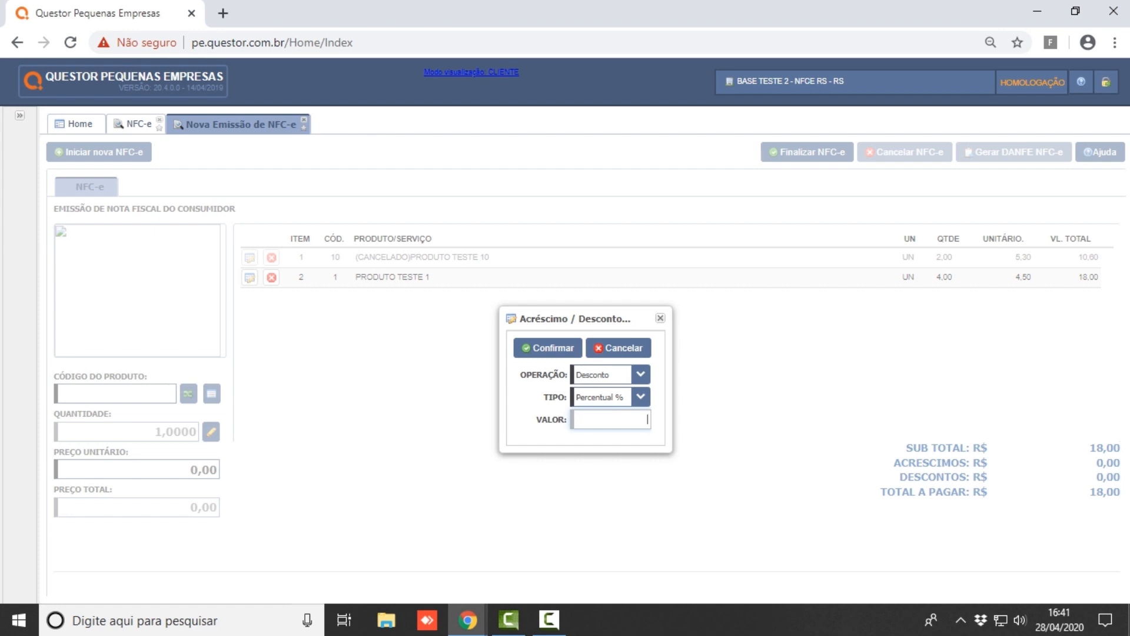
key("Tab")
key("shift+Tab")
- Set the discount type to Valor R$ with value 1 and apply it to the item
left_click(640, 397)
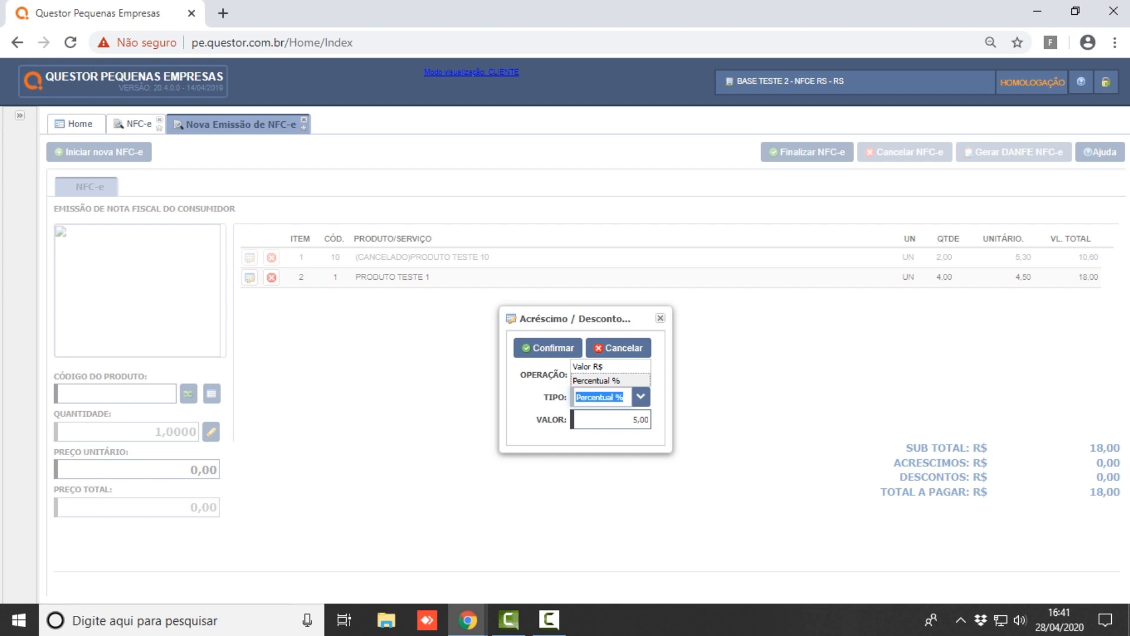
left_click(589, 367)
left_click(624, 420)
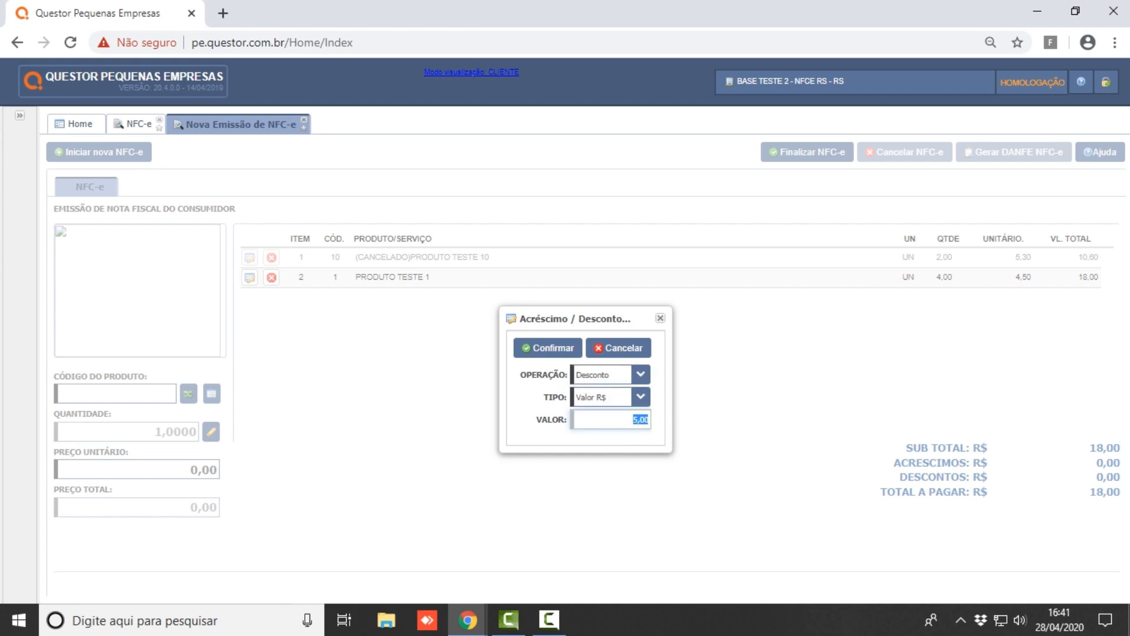
type("1")
key("Tab")
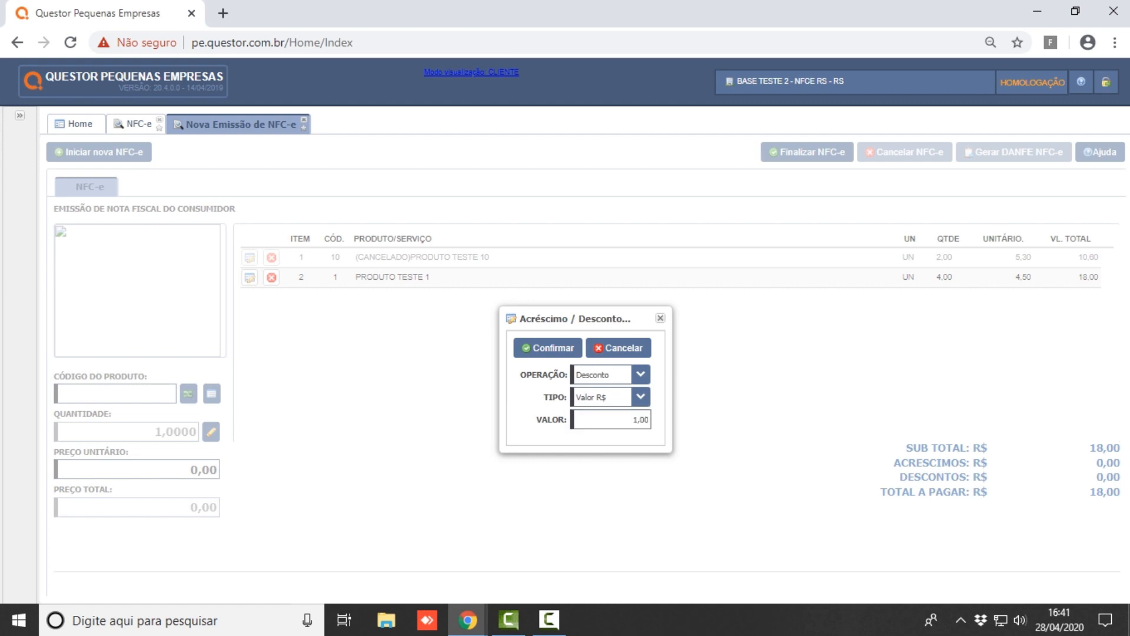
left_click(624, 420)
left_click(641, 397)
left_click(598, 381)
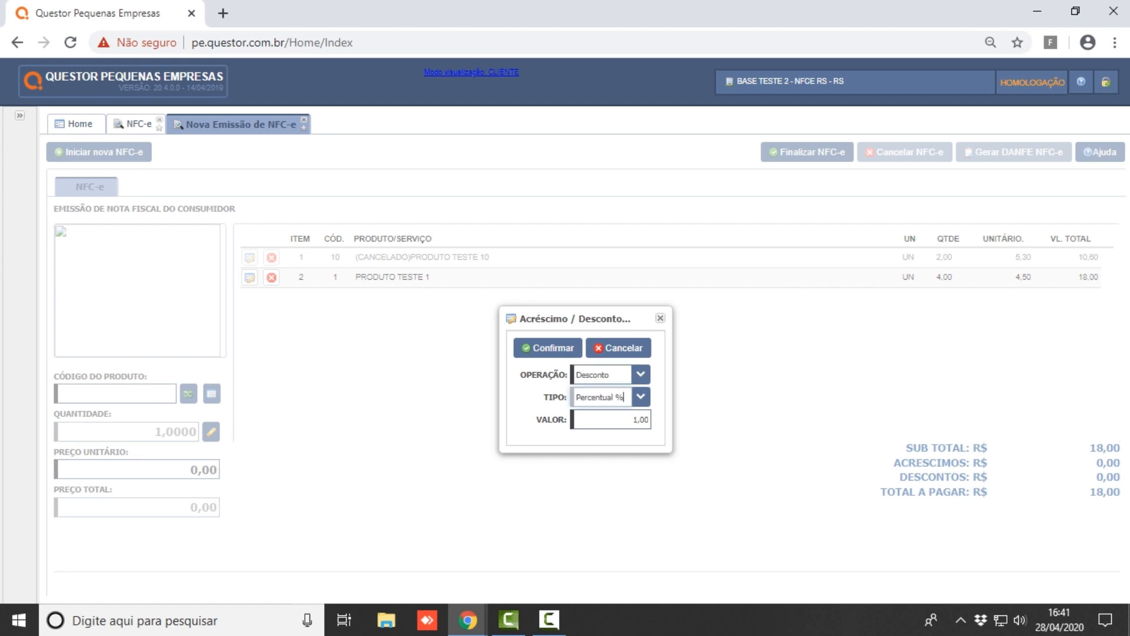
key("Tab")
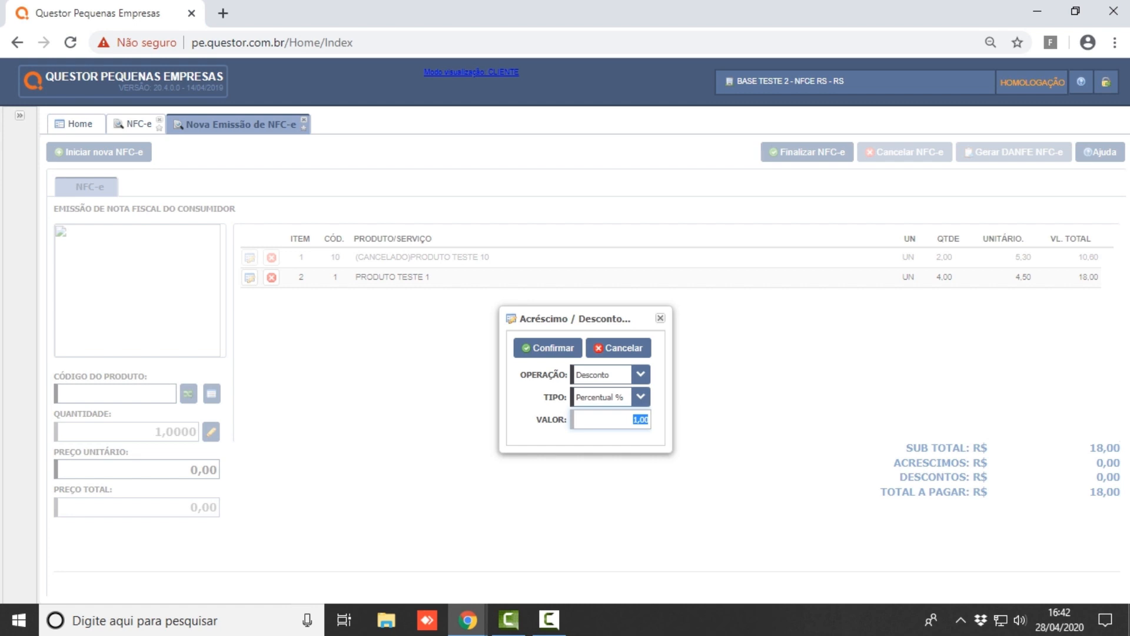
left_click(642, 396)
left_click(610, 366)
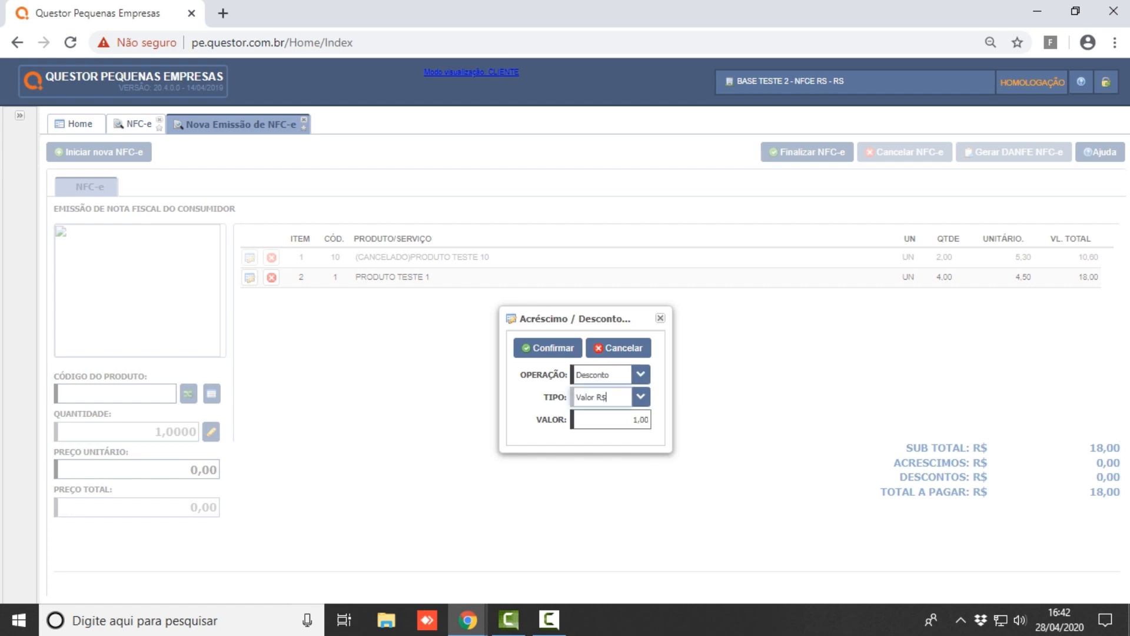
key("Tab")
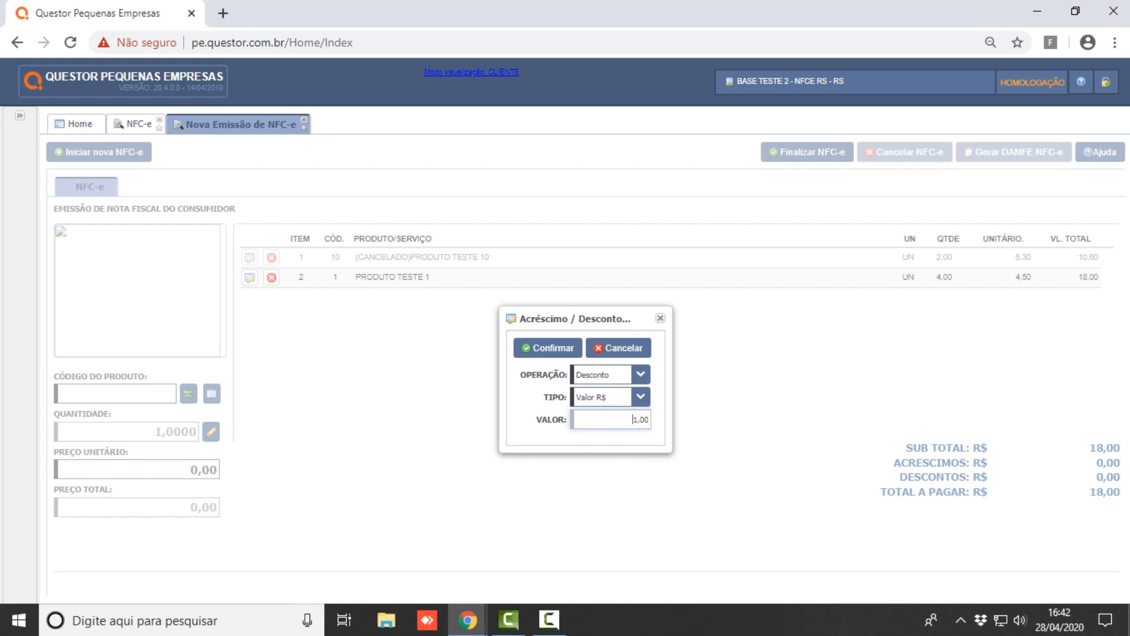
key("Return")
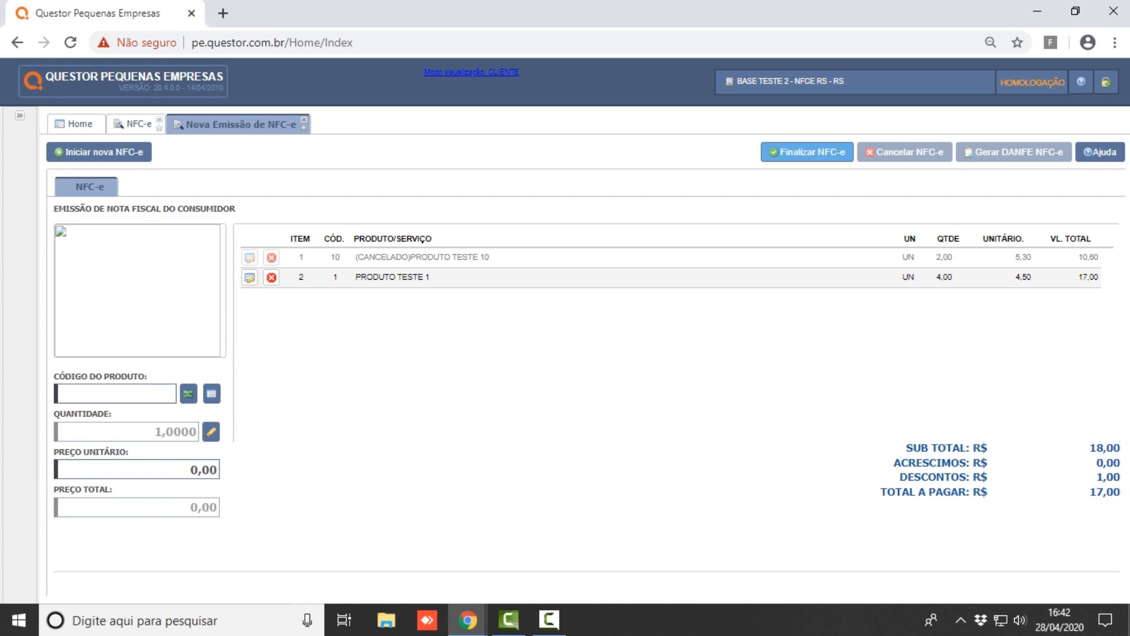
- Finalize the NFC-e to open the Dados do cabeçalho da venda dialog
left_click(807, 152)
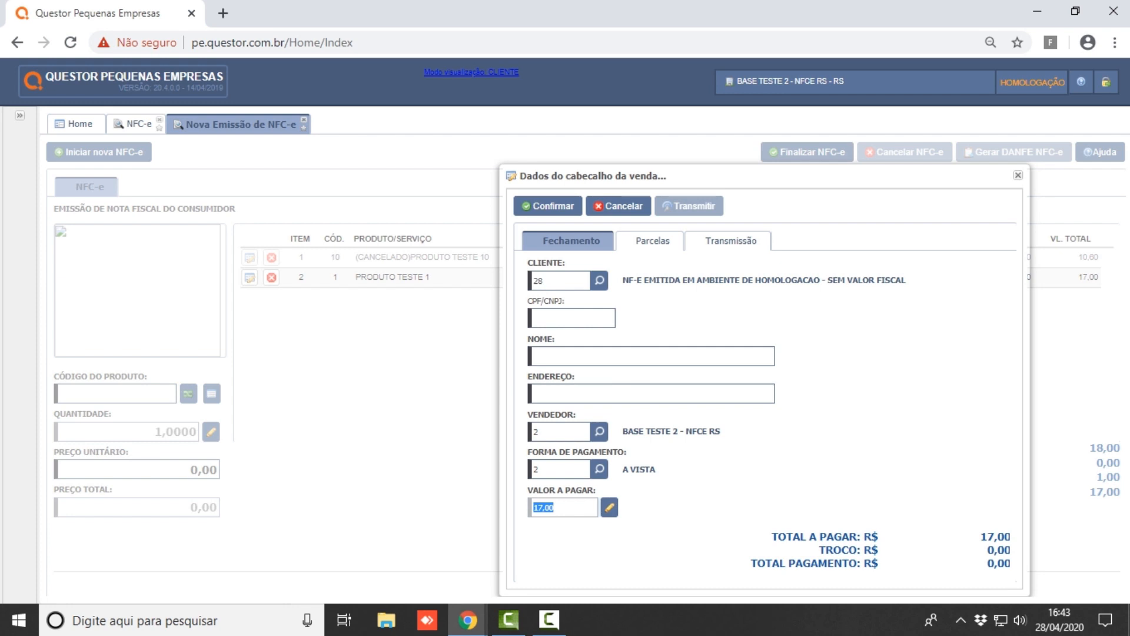
- Enter the buyer's CPF and name in the sale header and clear the ENDEREÇO field
left_click(613, 318)
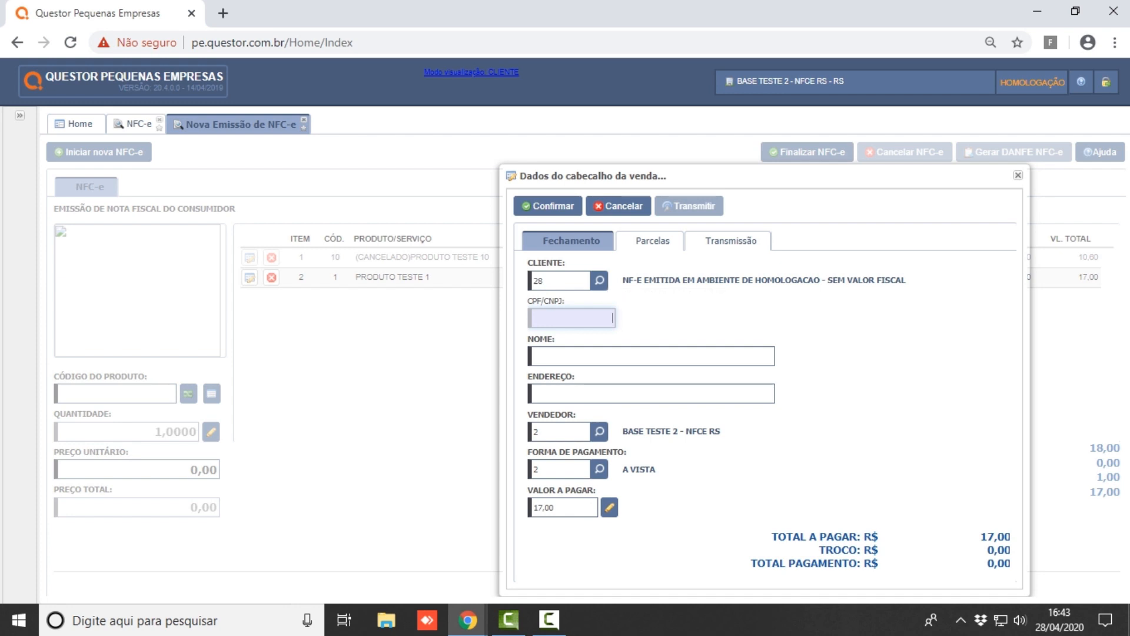
left_click(535, 356)
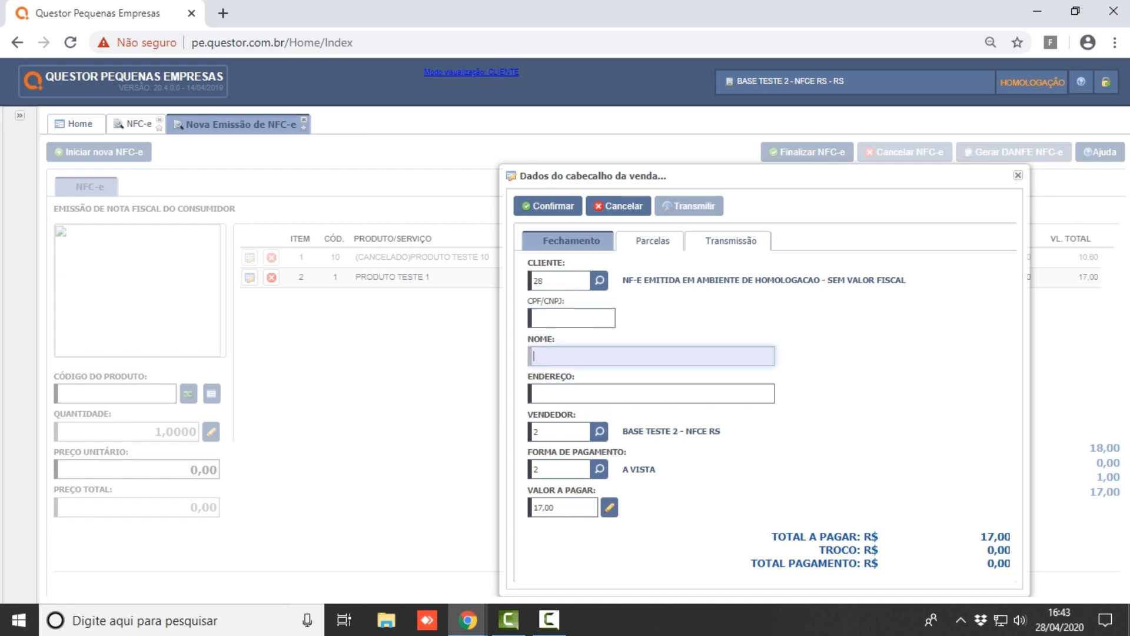
left_click(535, 393)
left_click(574, 318)
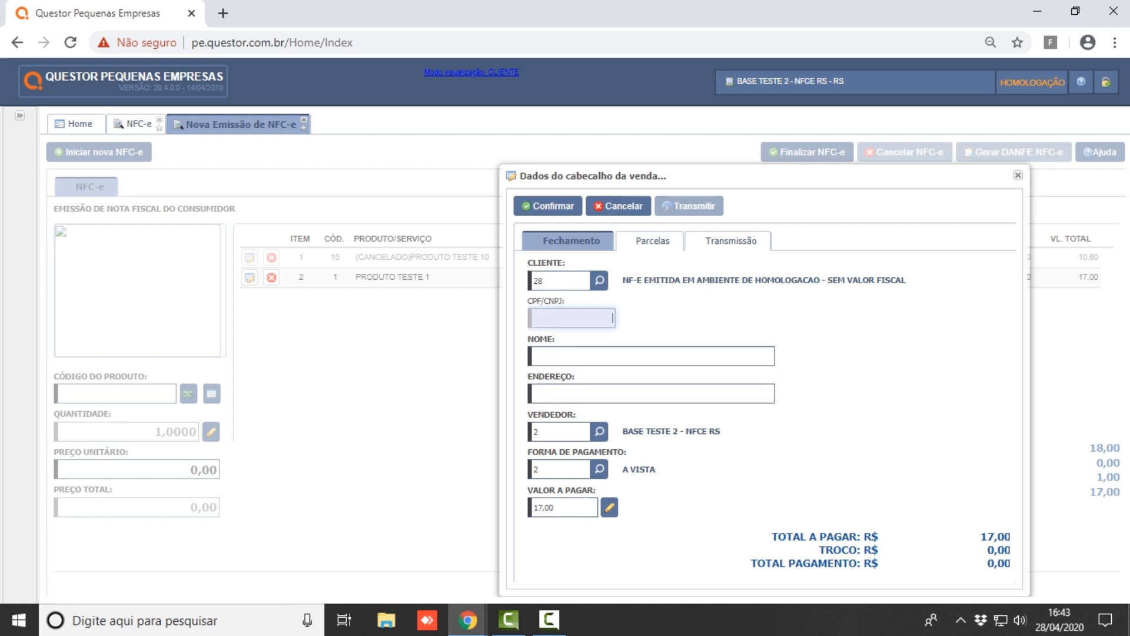
key("Tab")
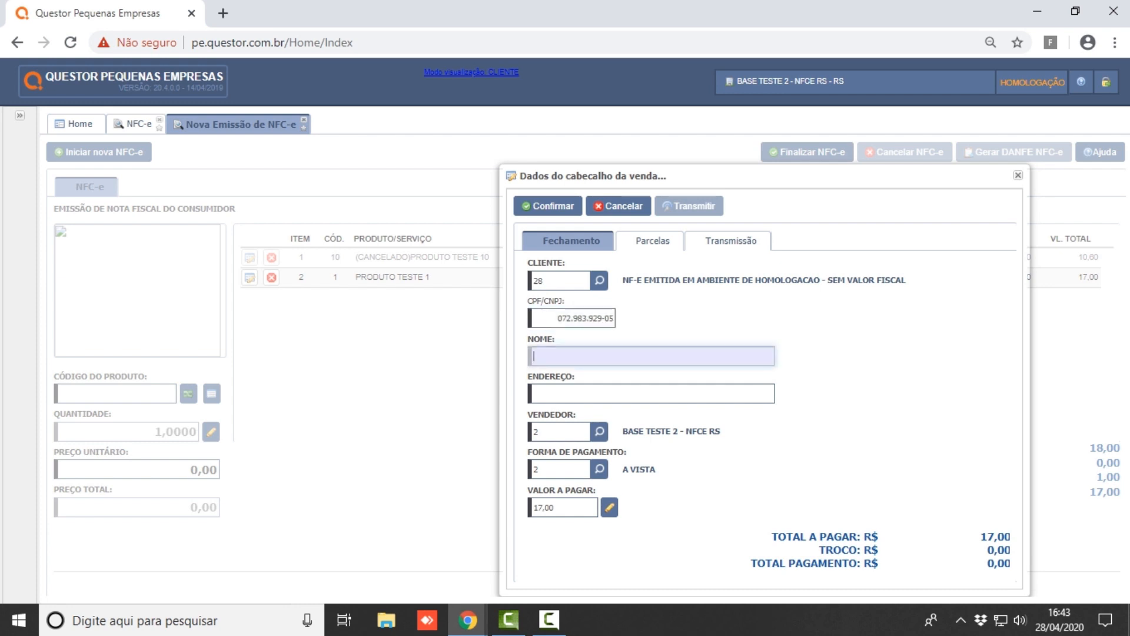
type("JOÃO")
key("Tab")
type("CHAPECÓ")
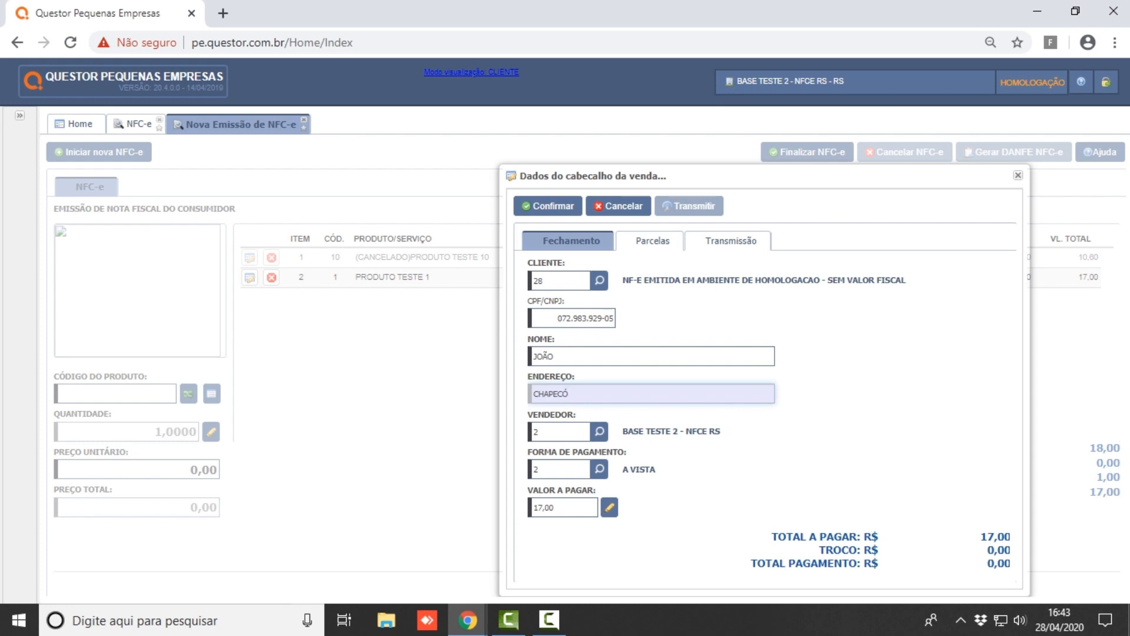
key("Tab")
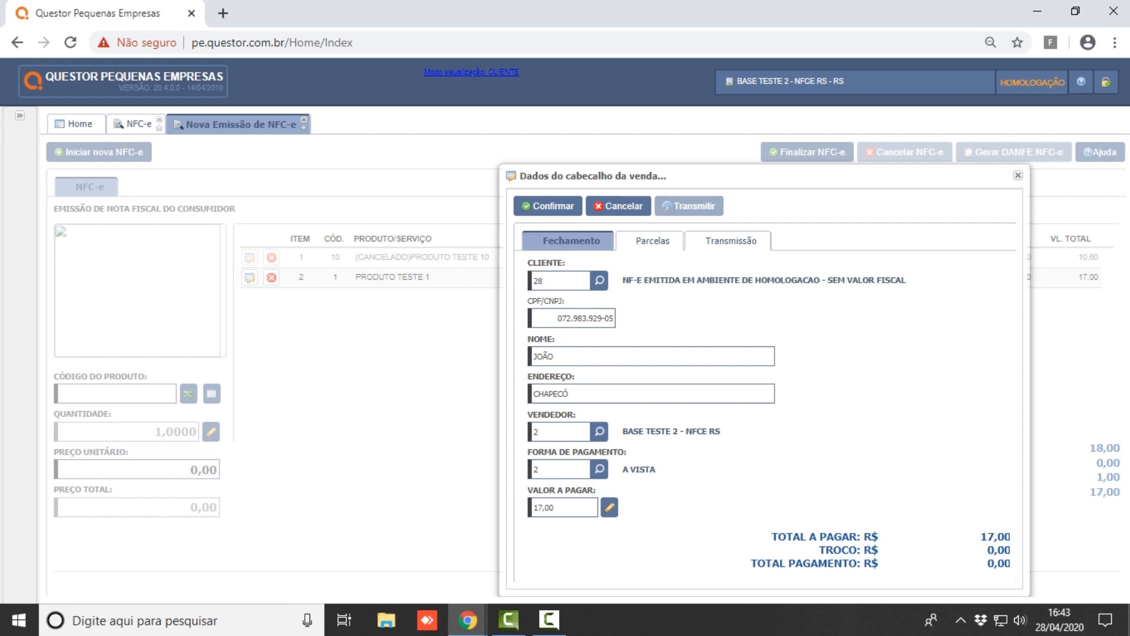
double_click(551, 394)
key("BackSpace")
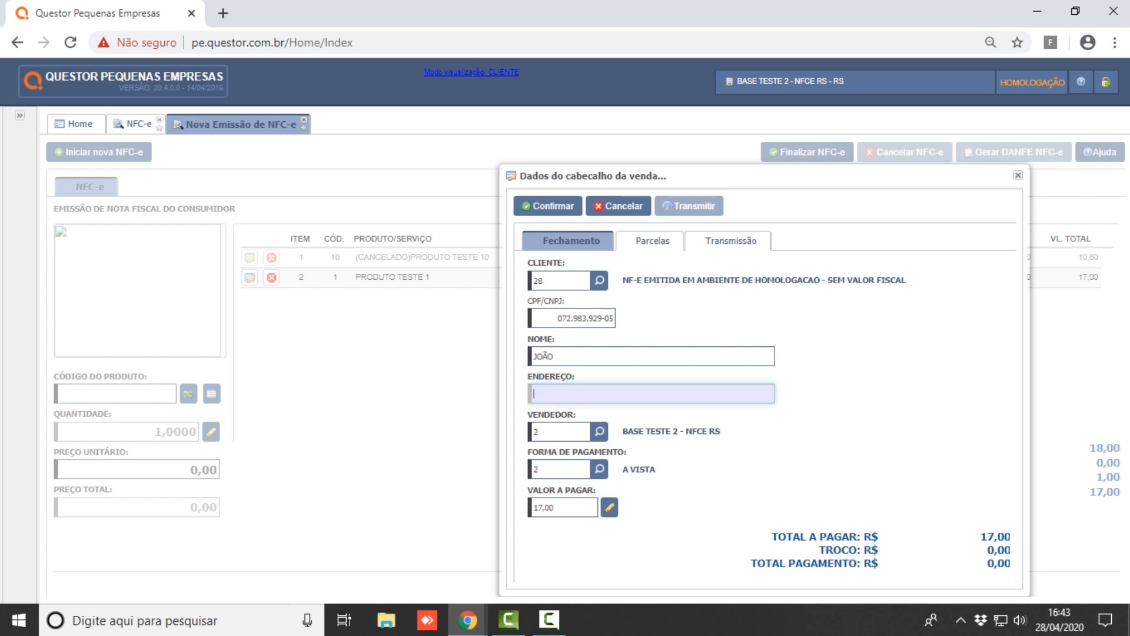
key("Tab")
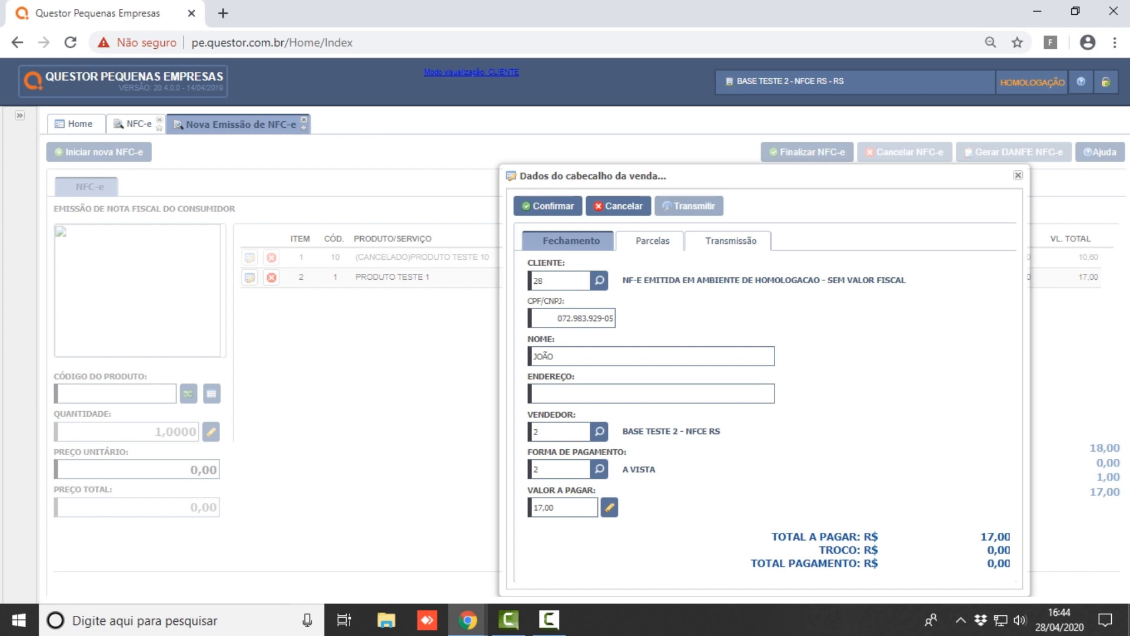
- Re-select vendor 2, BASE TESTE 2 - NFCE RS, and bring up the payment-method search listing A VISTA and CARTAO DE DEBITO
left_click(536, 431)
key("BackSpace")
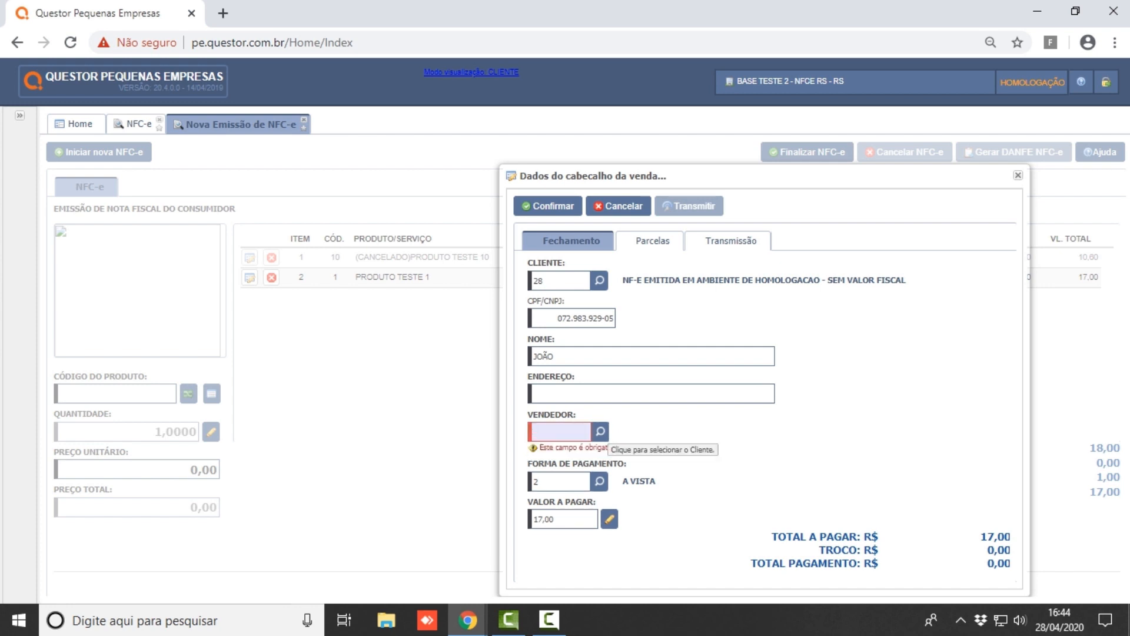
left_click(600, 431)
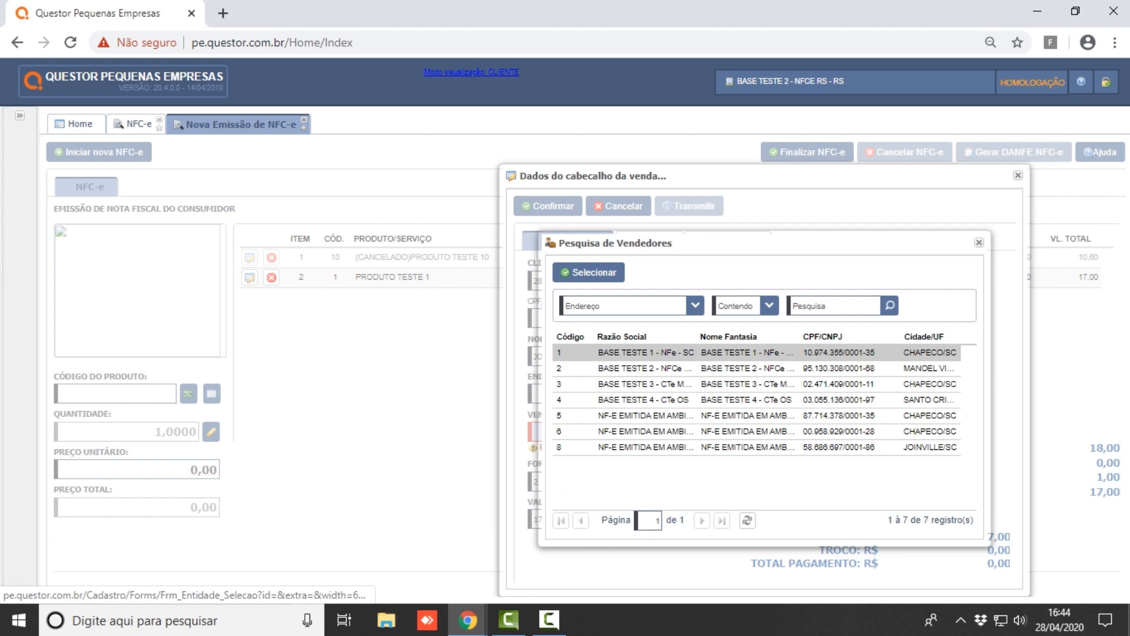
double_click(639, 369)
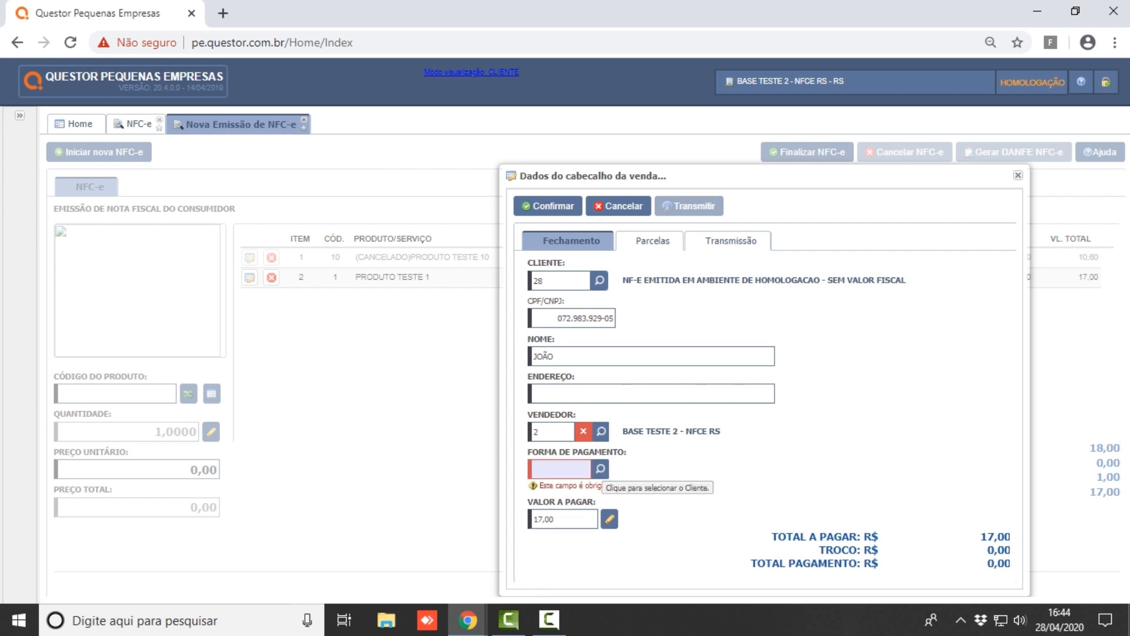
left_click(599, 469)
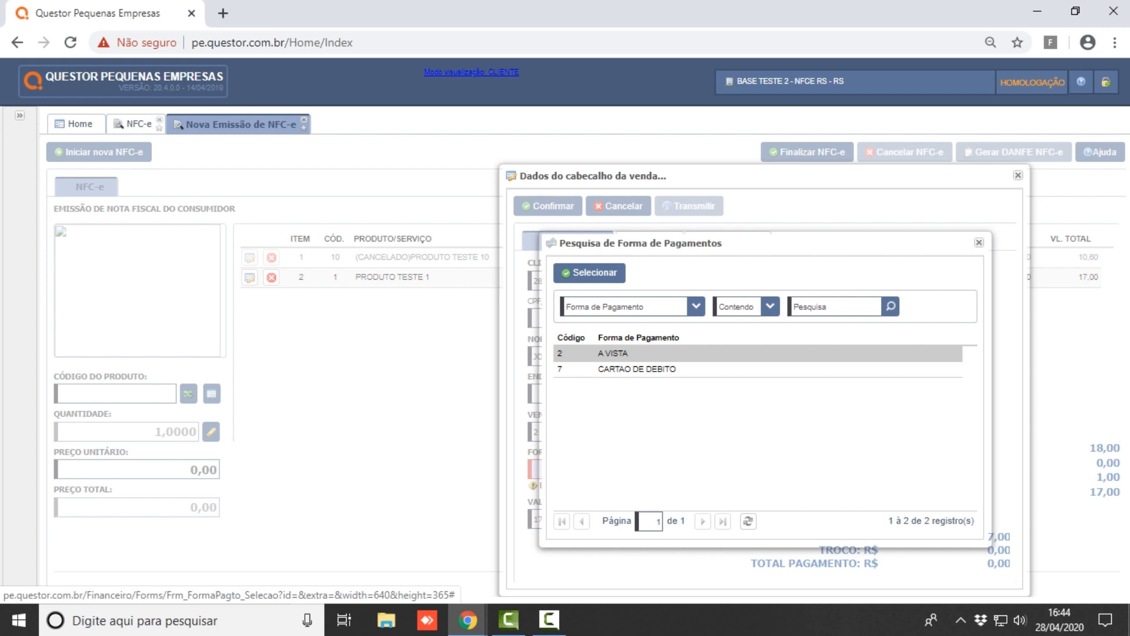
left_click(19, 116)
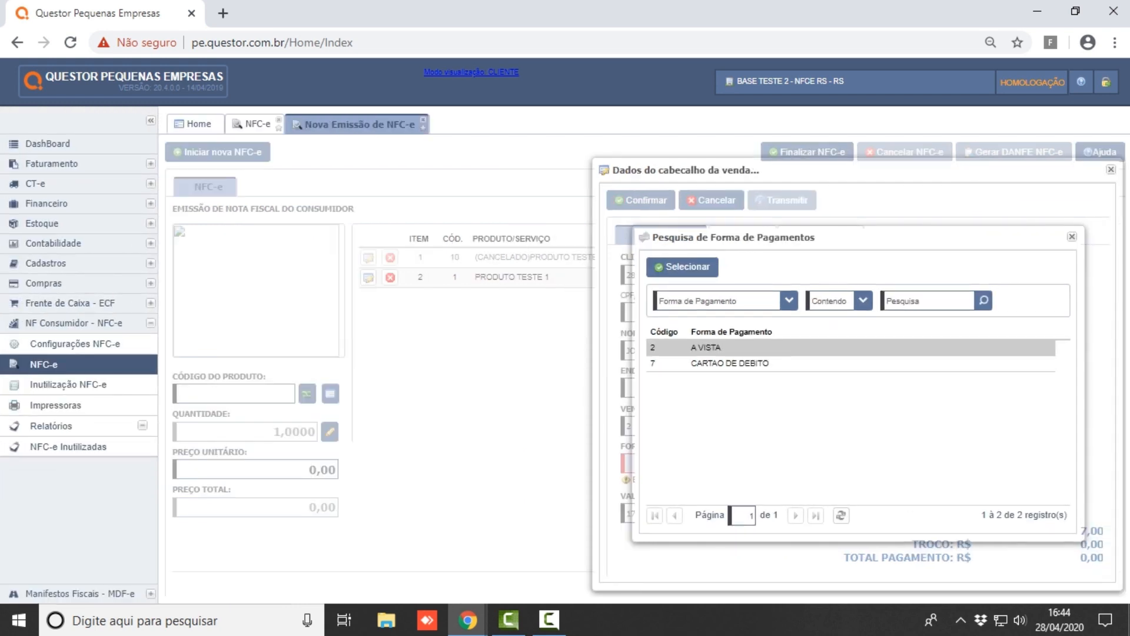
- Open CARTAO DE CREDITO from Financeiro > Cadastros > Formas de Pagamento for editing
left_click(47, 203)
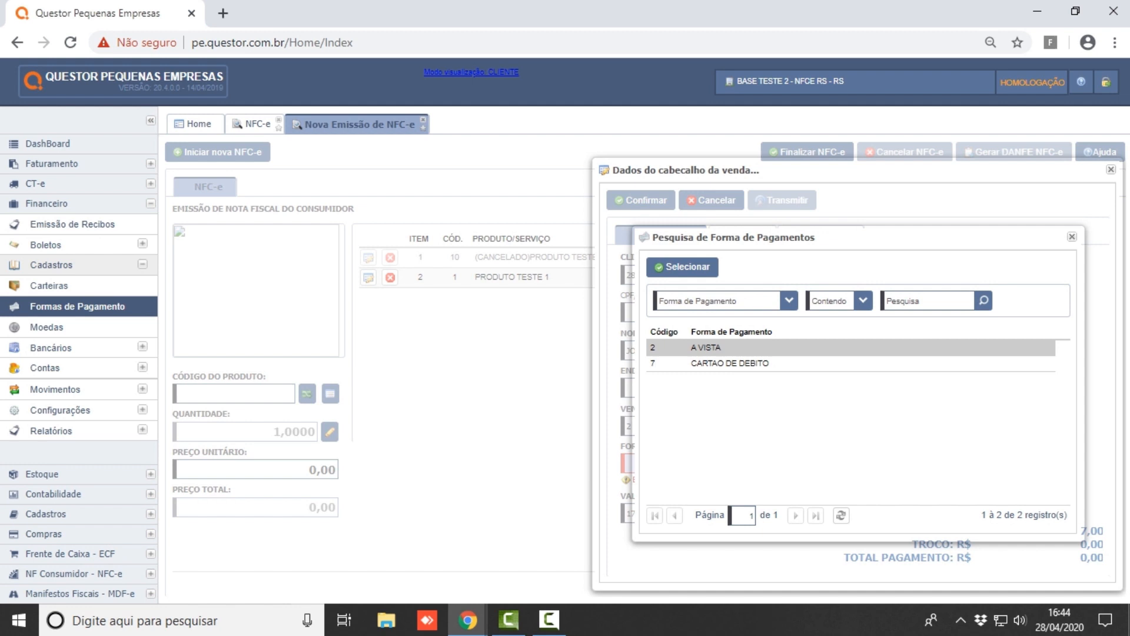
left_click(77, 306)
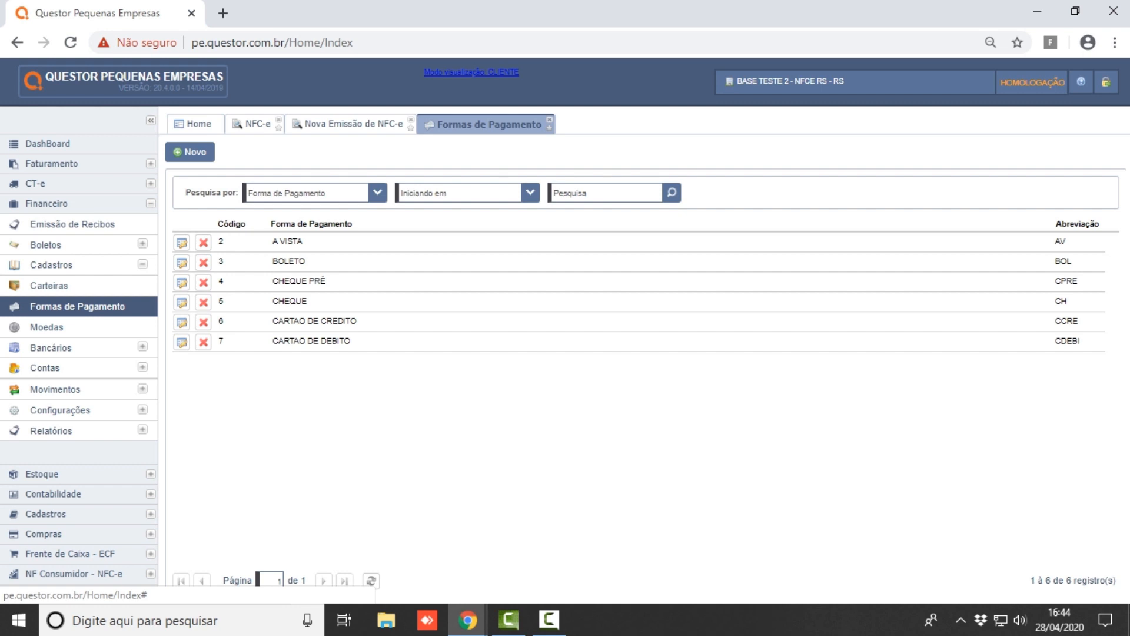
left_click(182, 342)
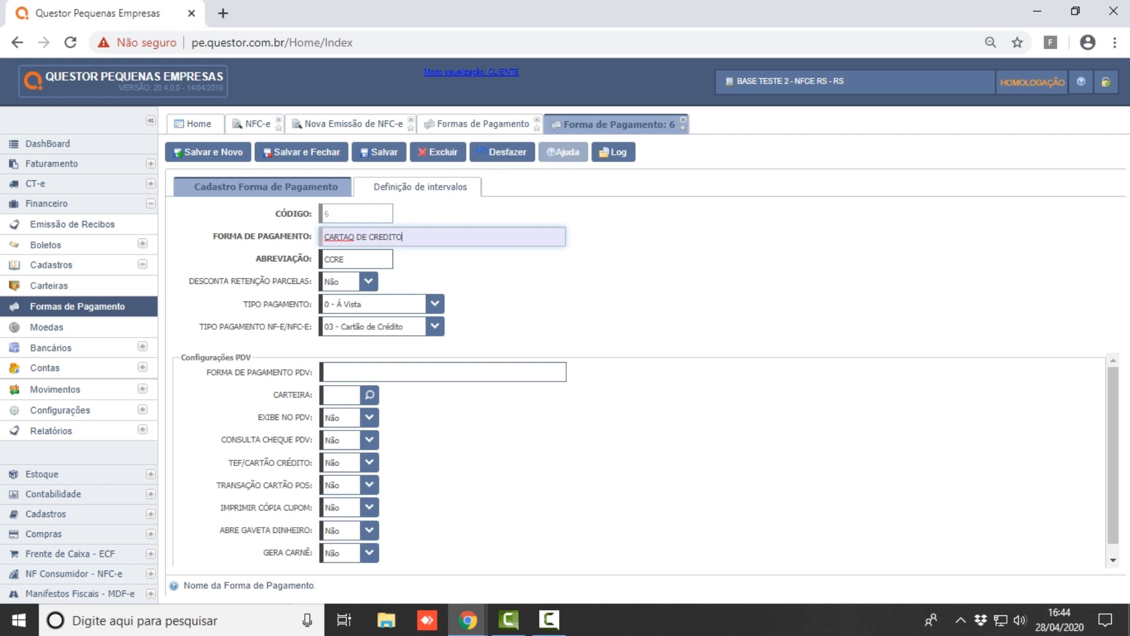
- Set the payment type to 1 - À Prazo, keeping 03 - Cartão de Crédito as the NFC-e type
left_click(435, 304)
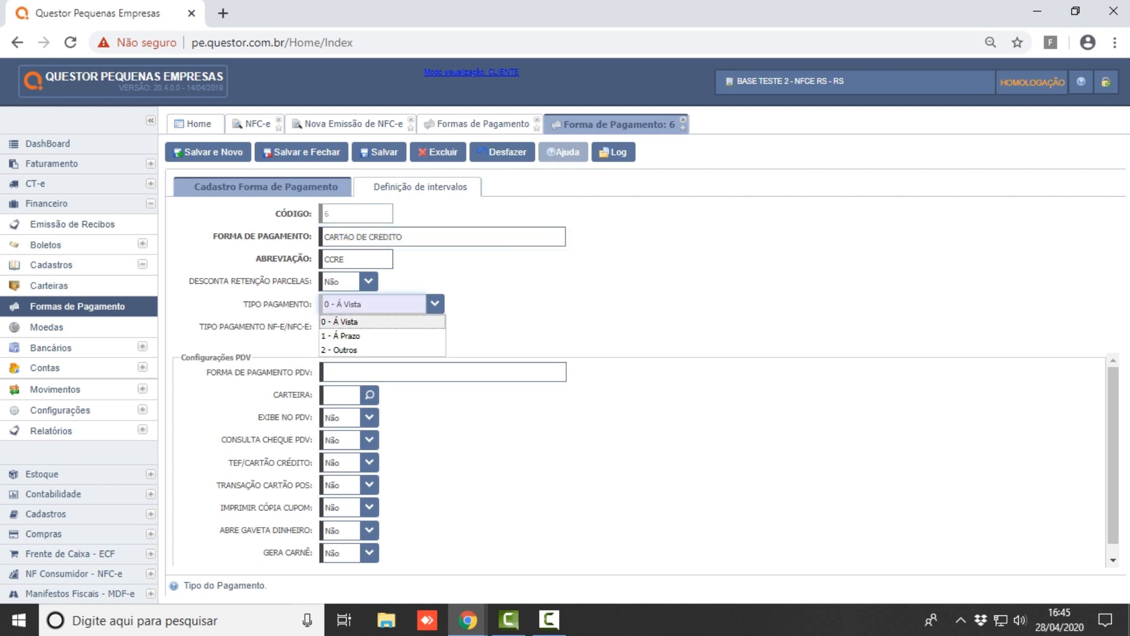
left_click(353, 336)
left_click(435, 326)
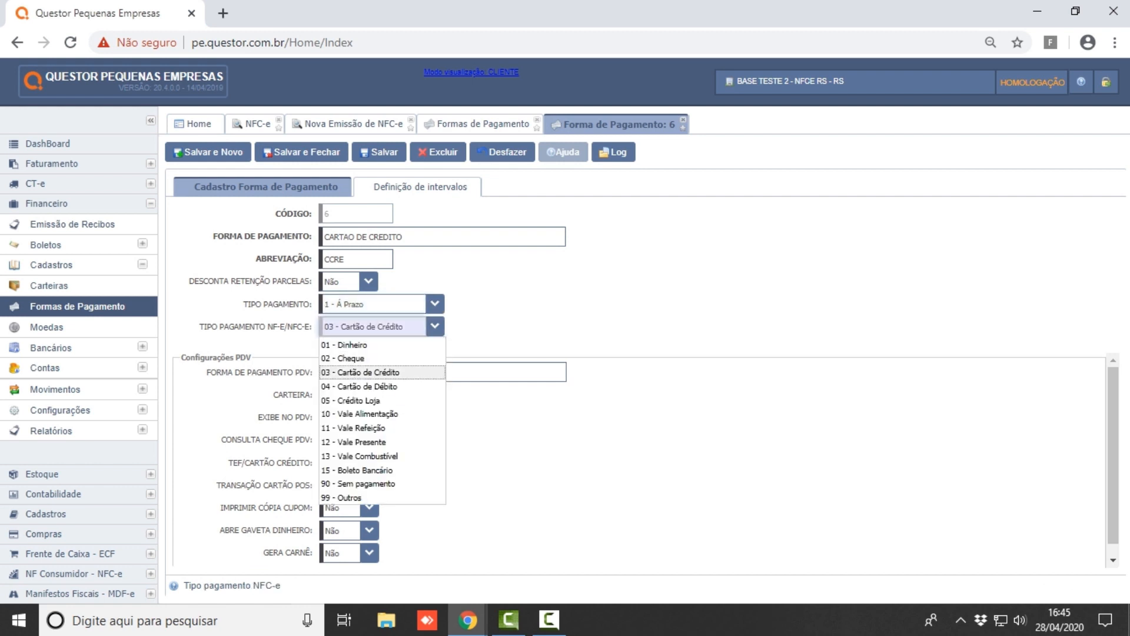
left_click(365, 372)
- Link carteira 6 (CARTAO DE CREDITO) and set Exibe no PDV to Sim
left_click(342, 395)
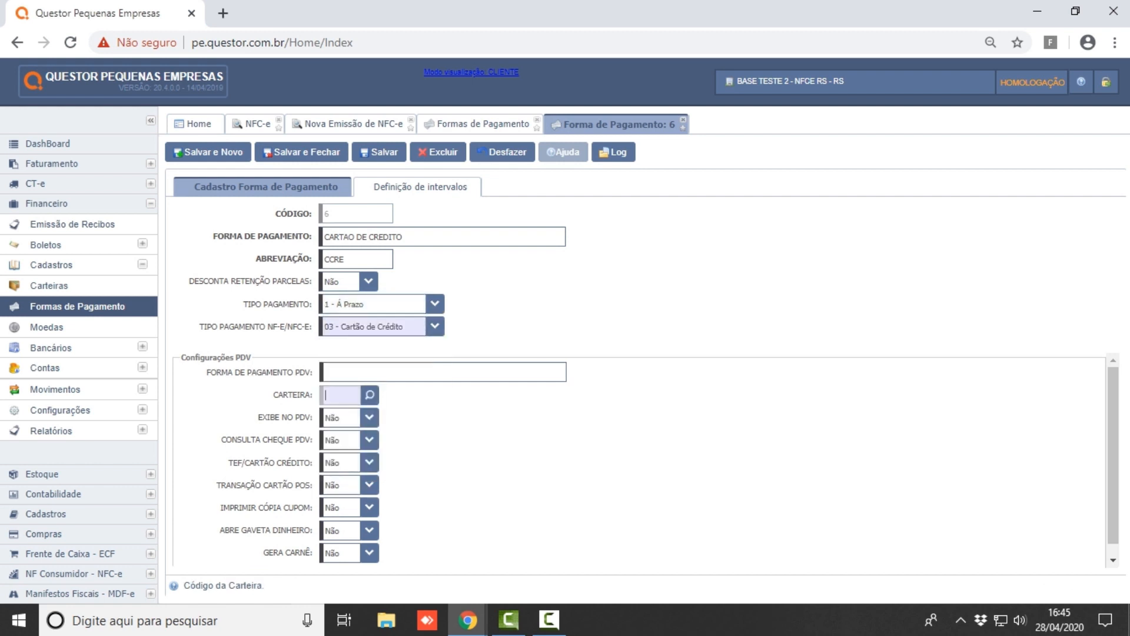
left_click(370, 395)
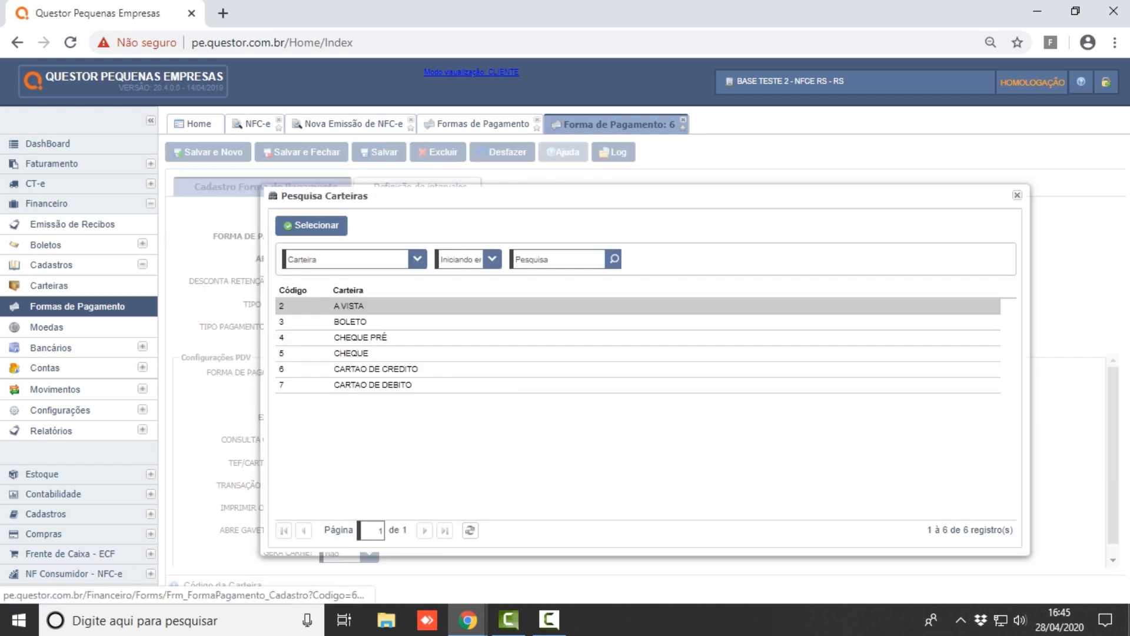
double_click(375, 370)
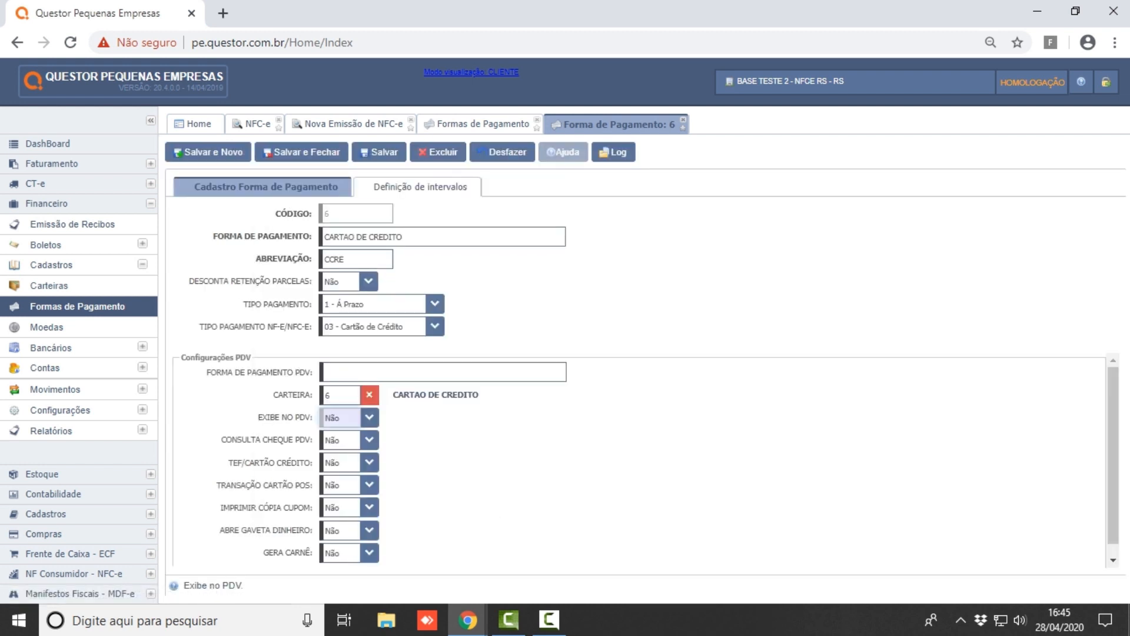
left_click(369, 418)
left_click(352, 450)
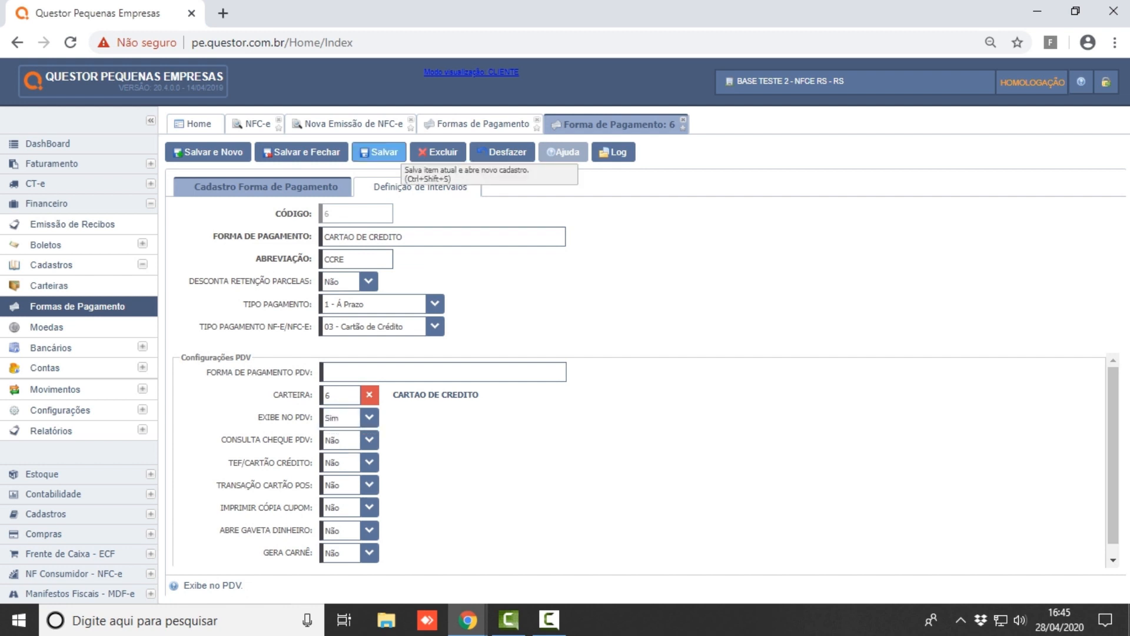
left_click(421, 186)
- Add a 1-day interval with a 999-day limit and save the credit card payment method
left_click(334, 276)
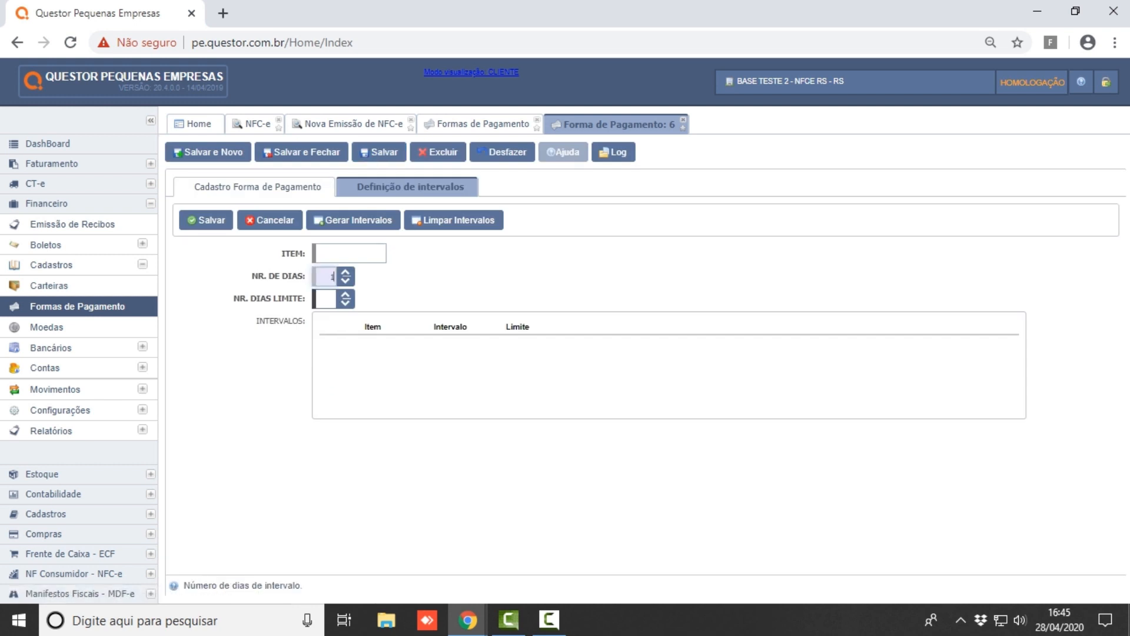
type("1")
key("Tab")
type("99")
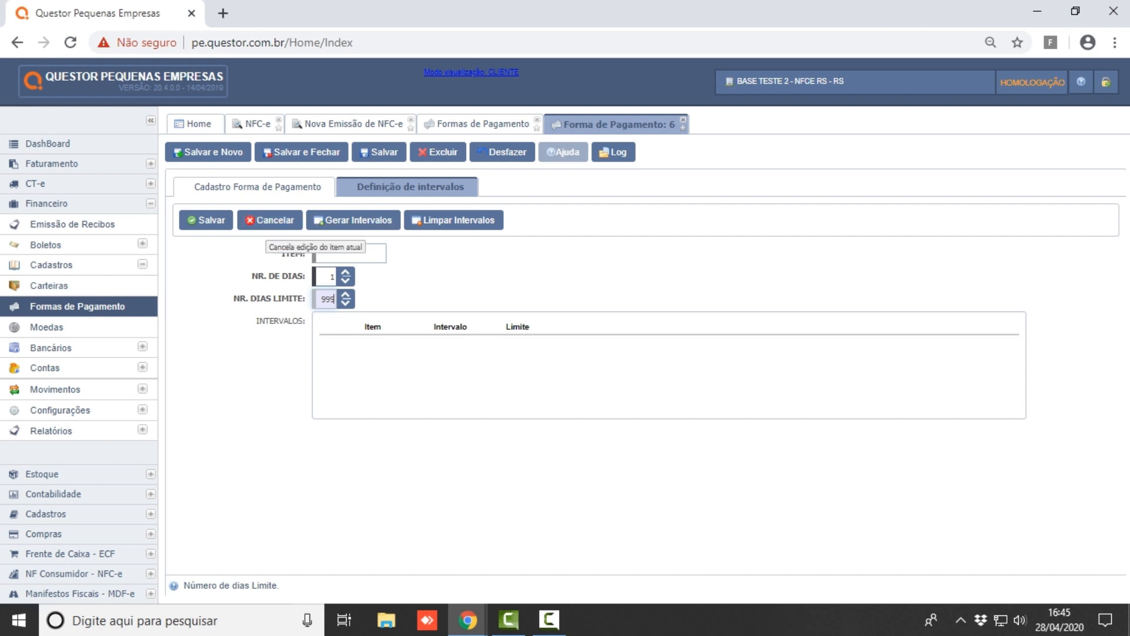
left_click(206, 220)
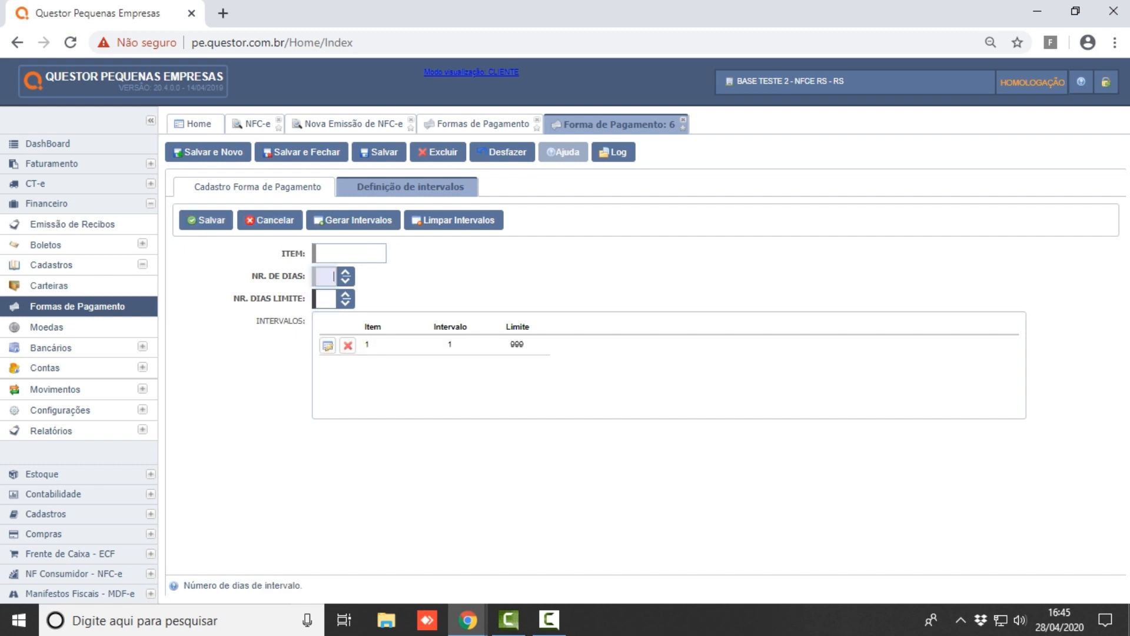
left_click(301, 152)
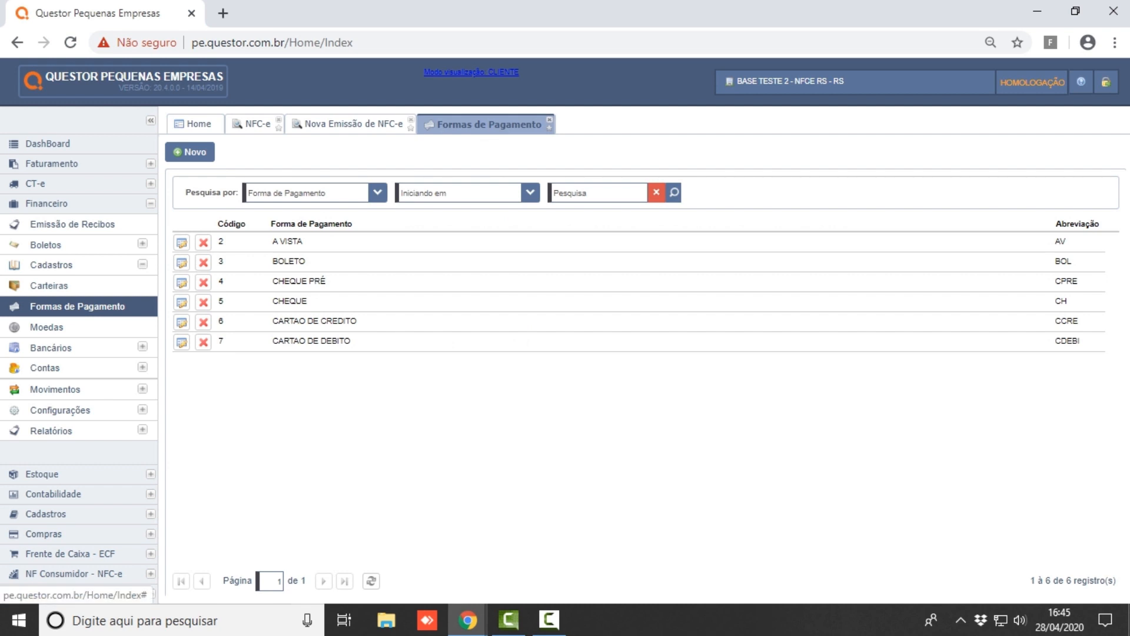
- Back on the sale, record 10,00 of the payment as A VISTA
left_click(550, 120)
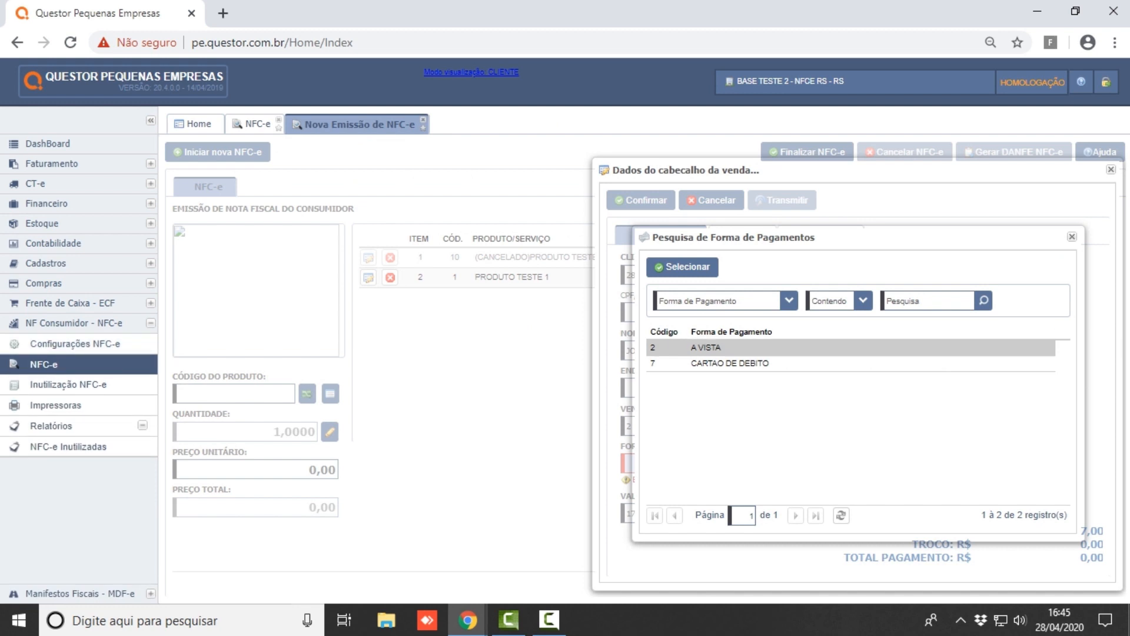
left_click(984, 301)
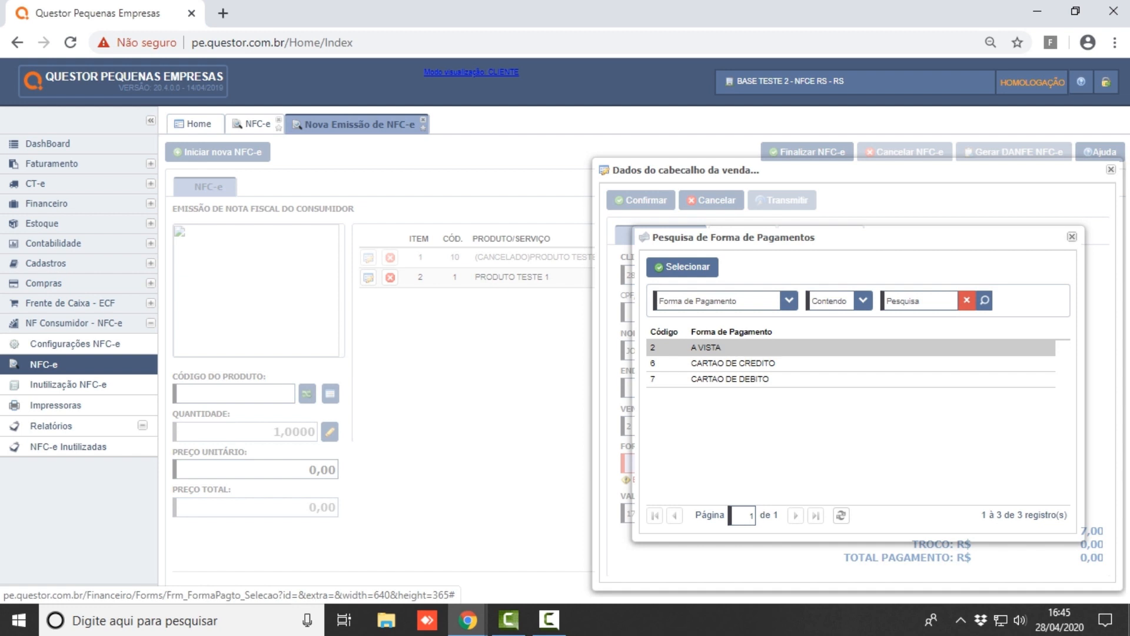
left_click(1072, 237)
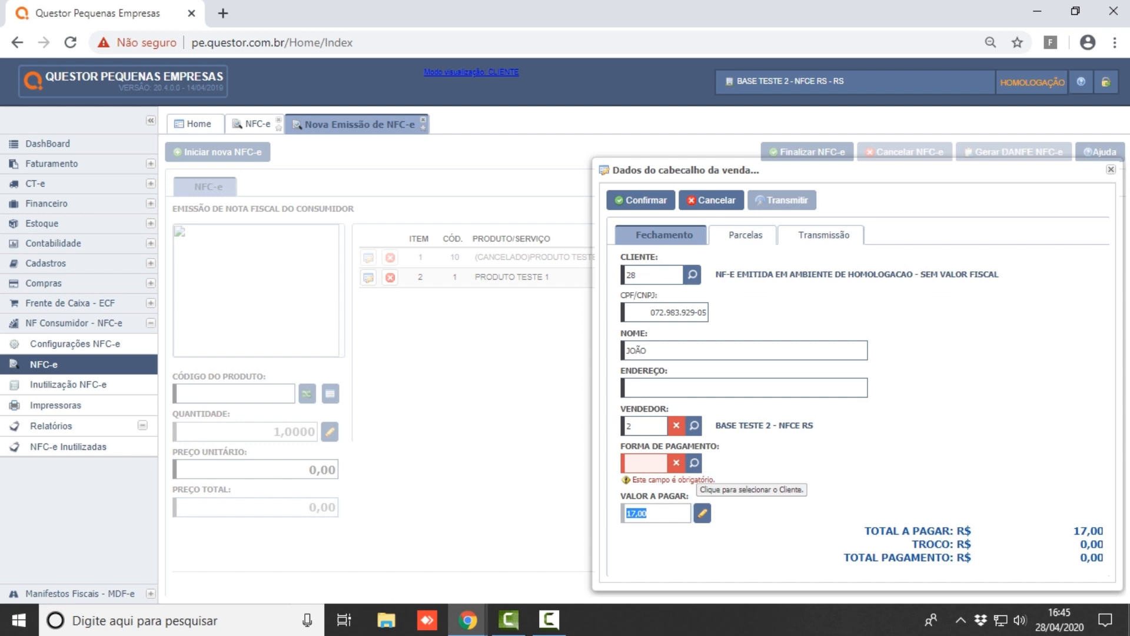
left_click(694, 463)
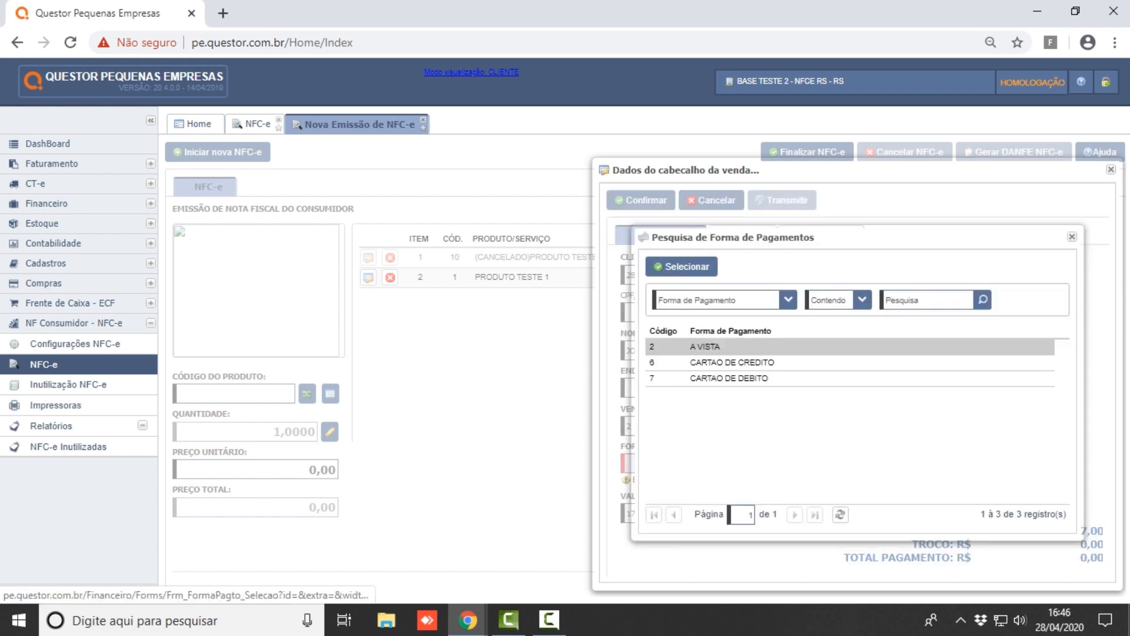
key("Return")
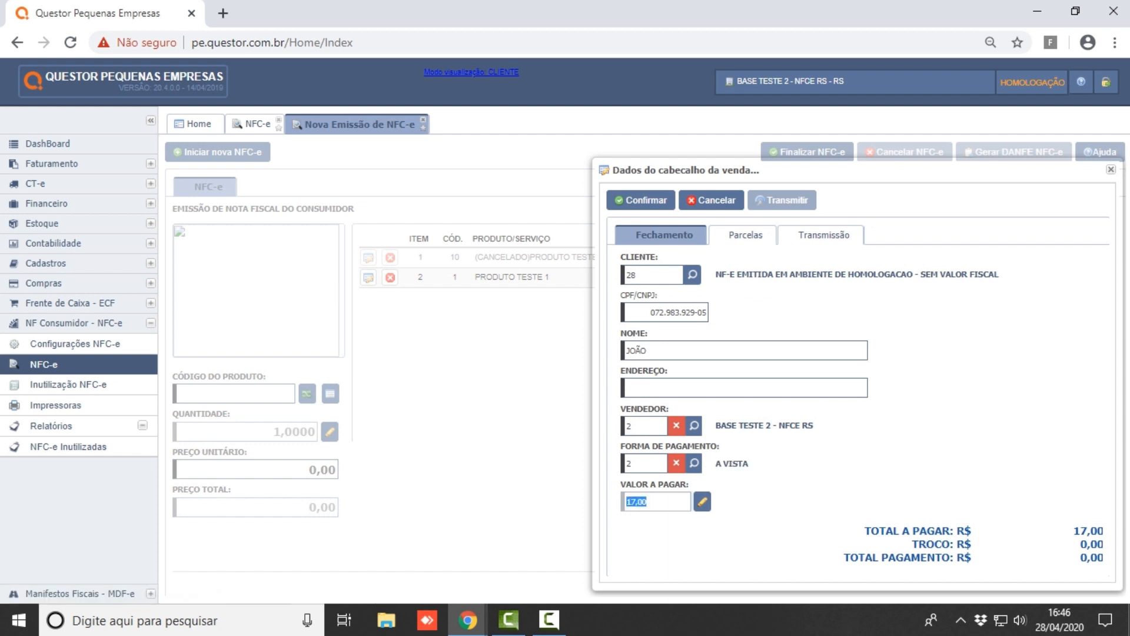
type("10")
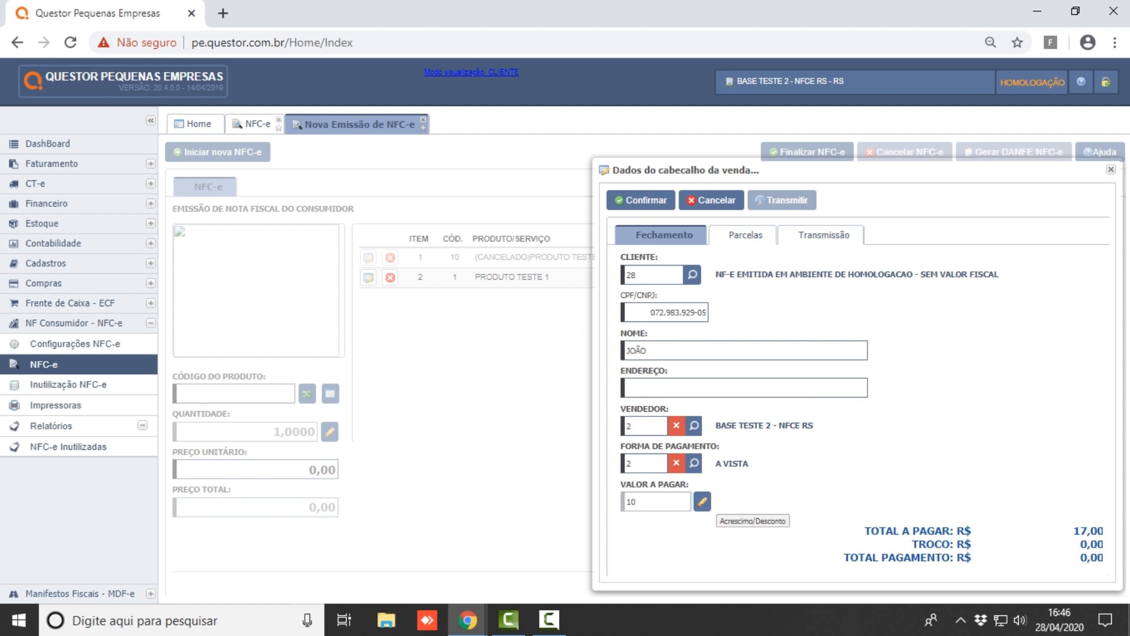
key("Return")
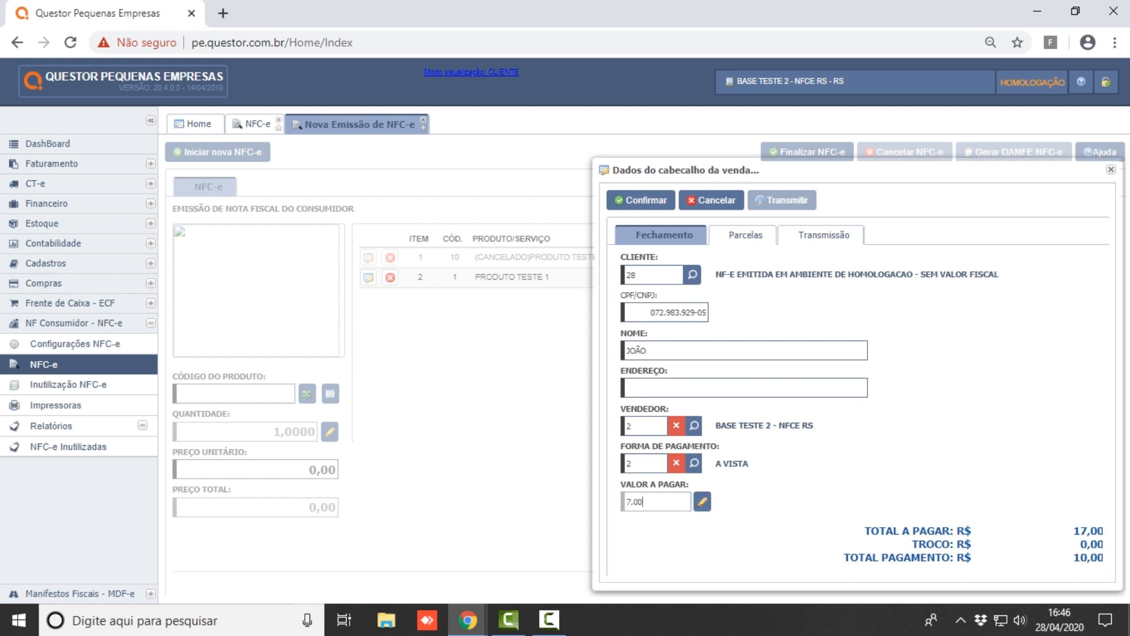
- Choose CARTAO DE DEBITO for the remaining 7,00 and view the sale's installments
left_click(676, 463)
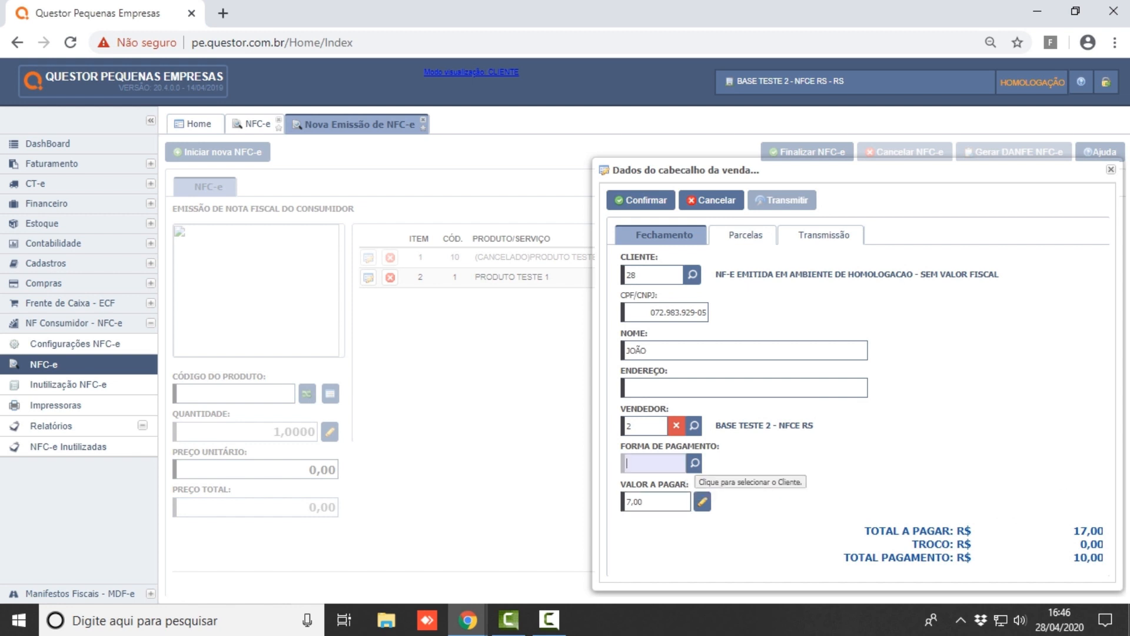
left_click(695, 463)
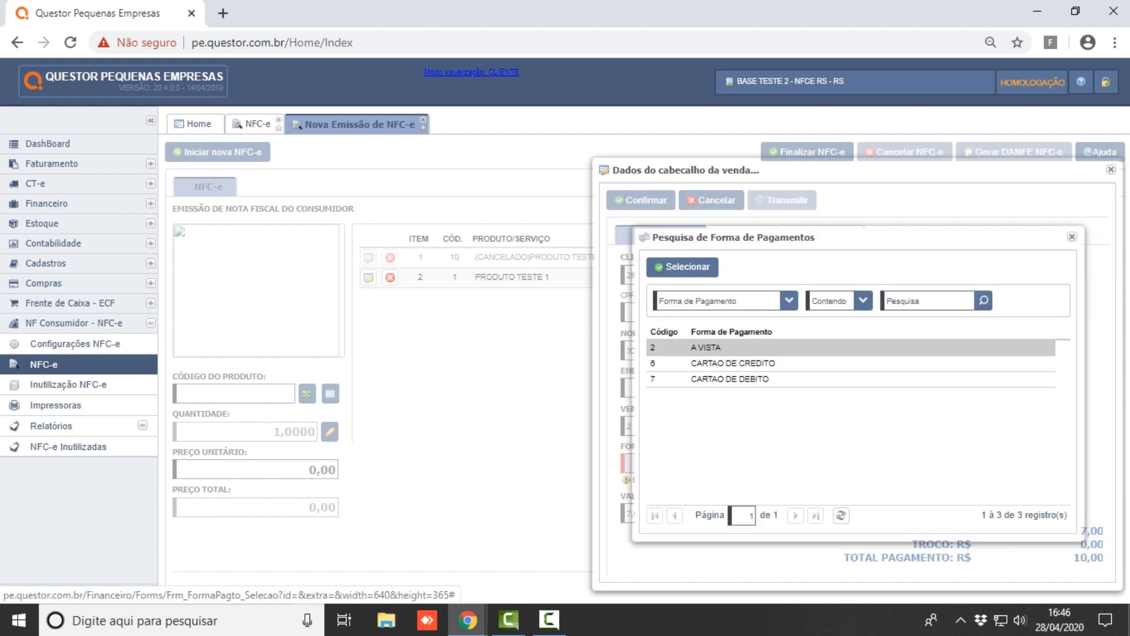
double_click(730, 379)
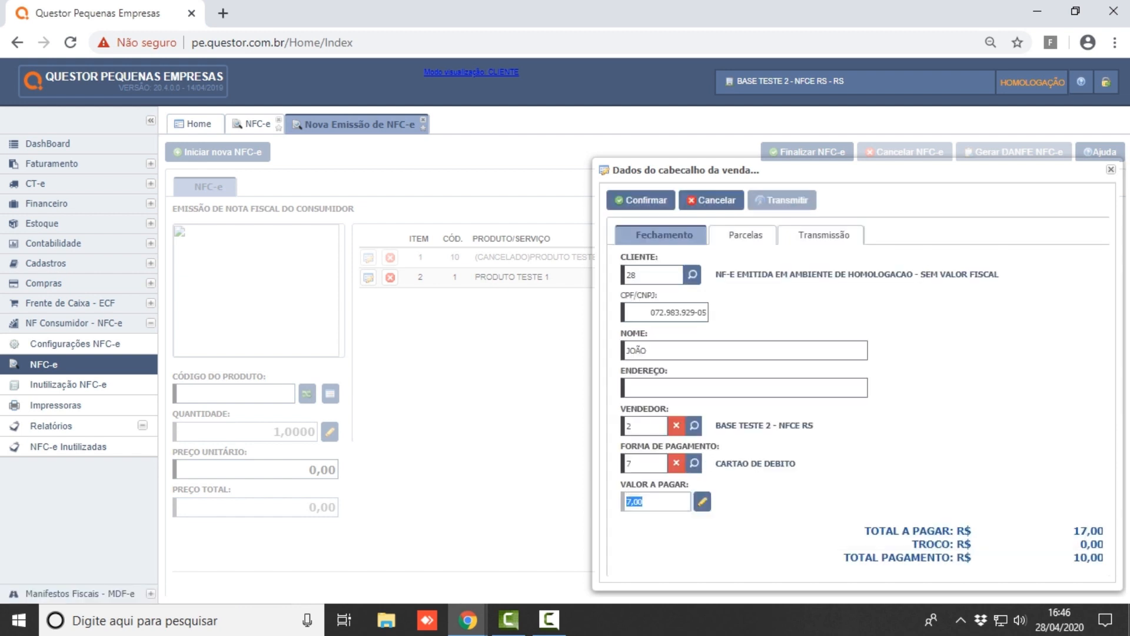
left_click(647, 502)
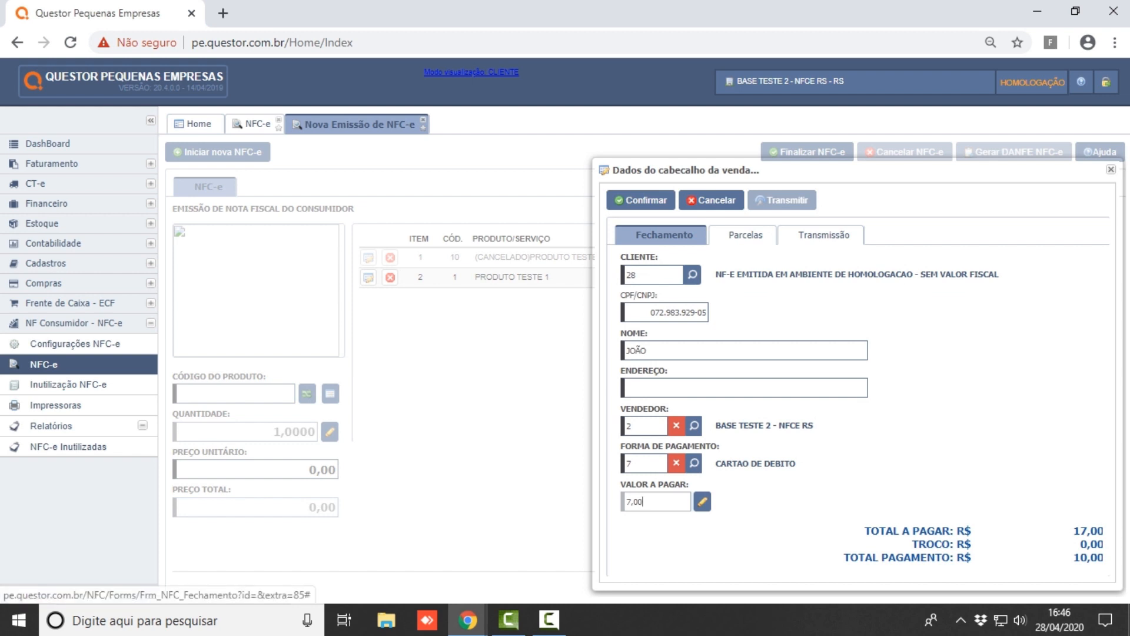
left_click(745, 235)
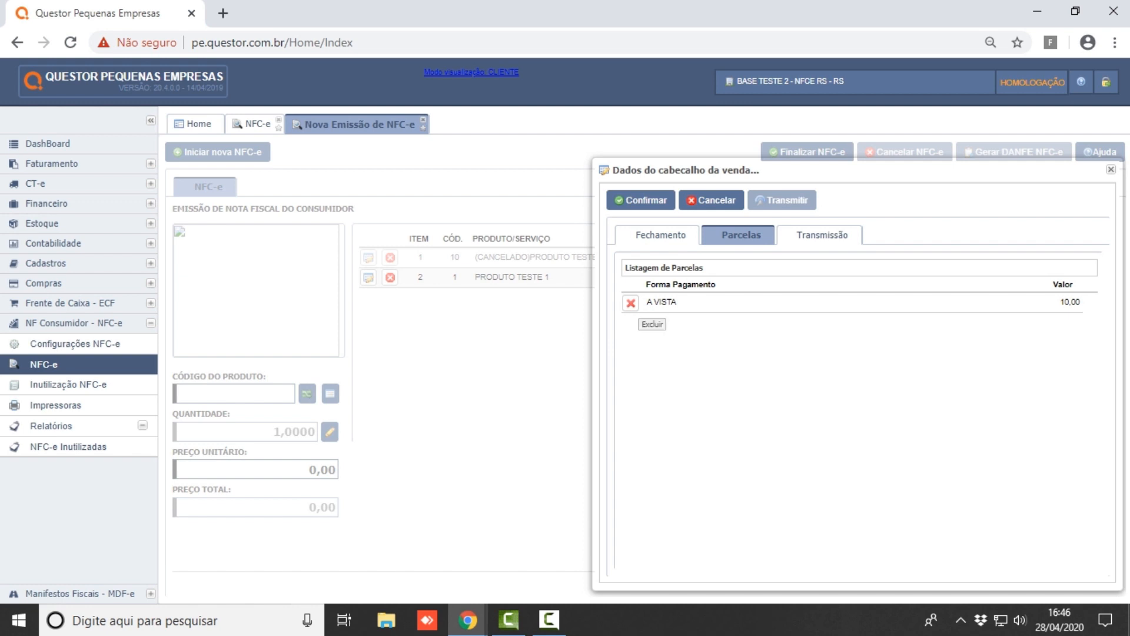
- Delete the 10,00 A VISTA installment and set A VISTA as payment for the full 17,00
left_click(631, 303)
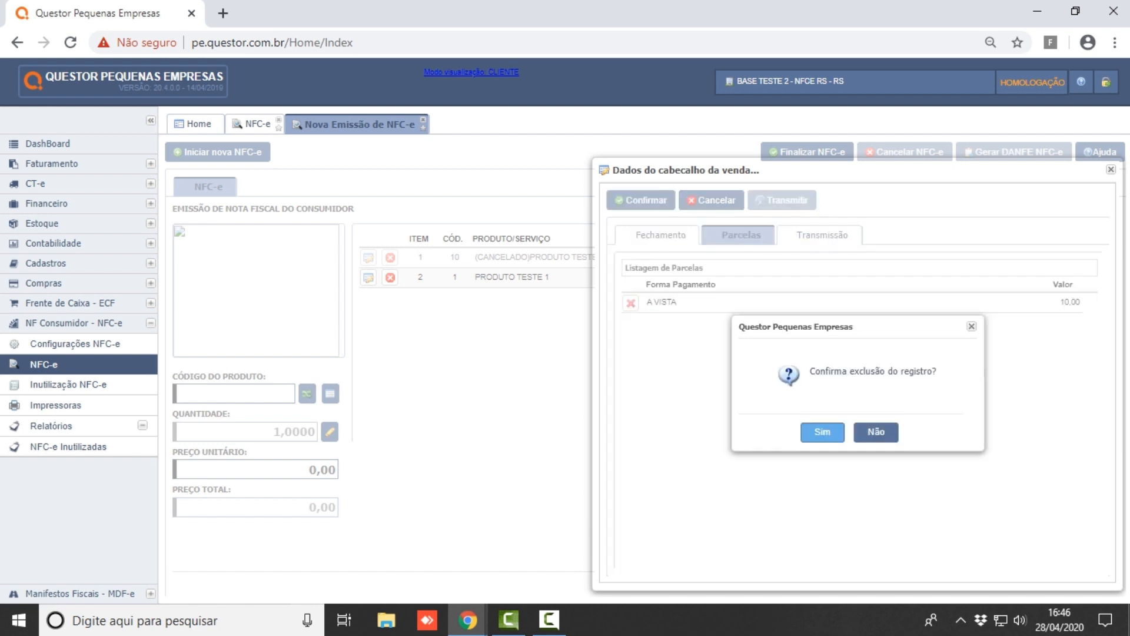
left_click(822, 432)
left_click(662, 235)
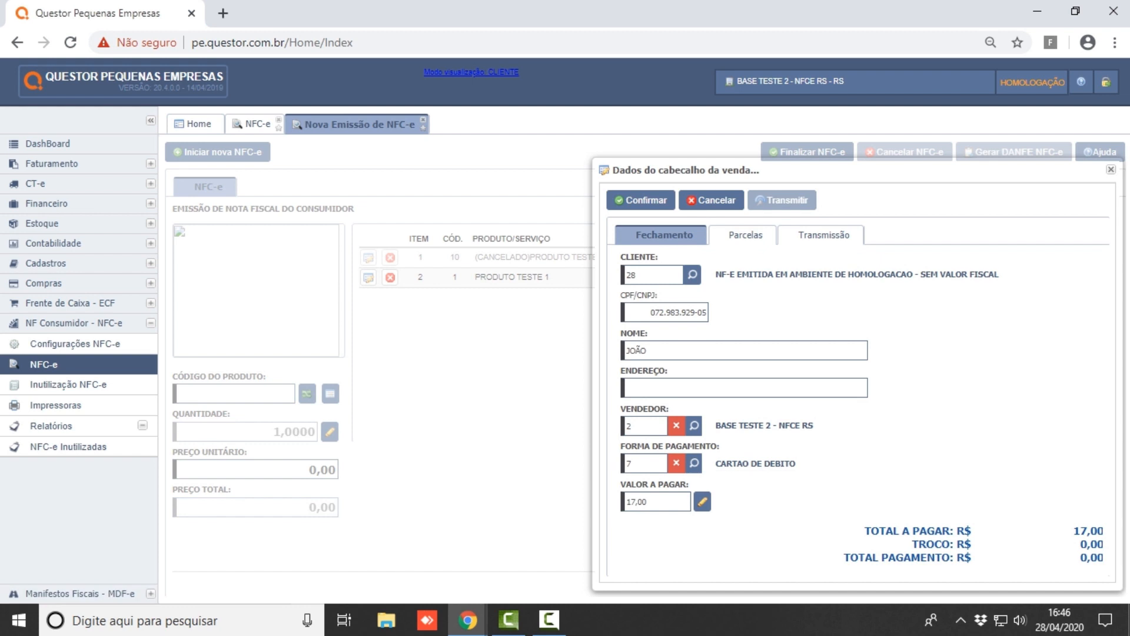
left_click(694, 464)
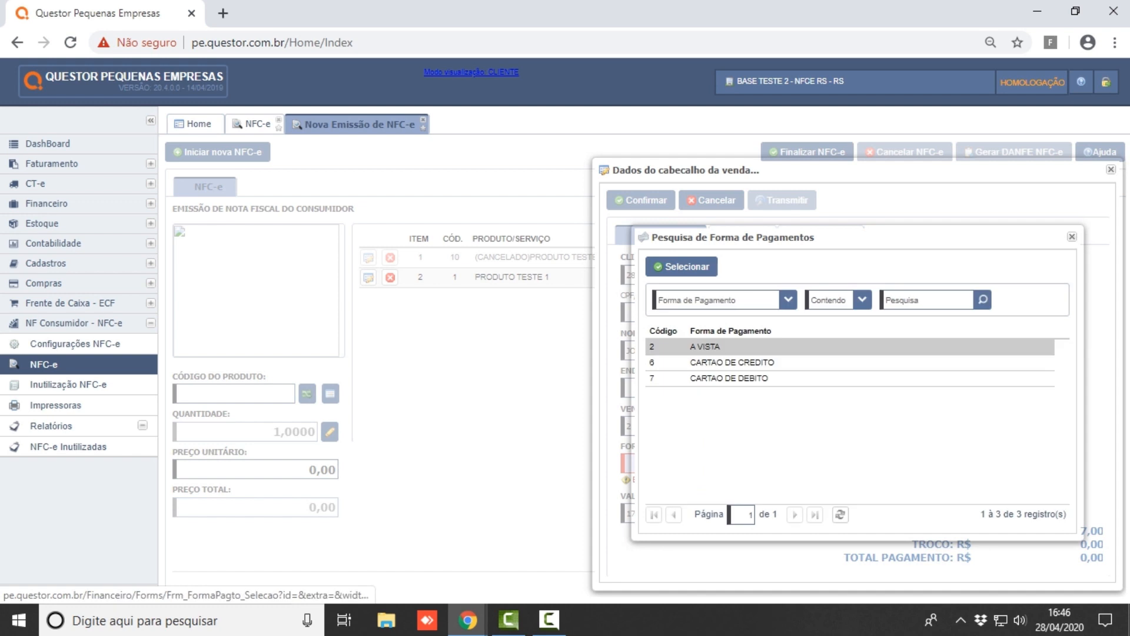
double_click(706, 346)
left_click(649, 501)
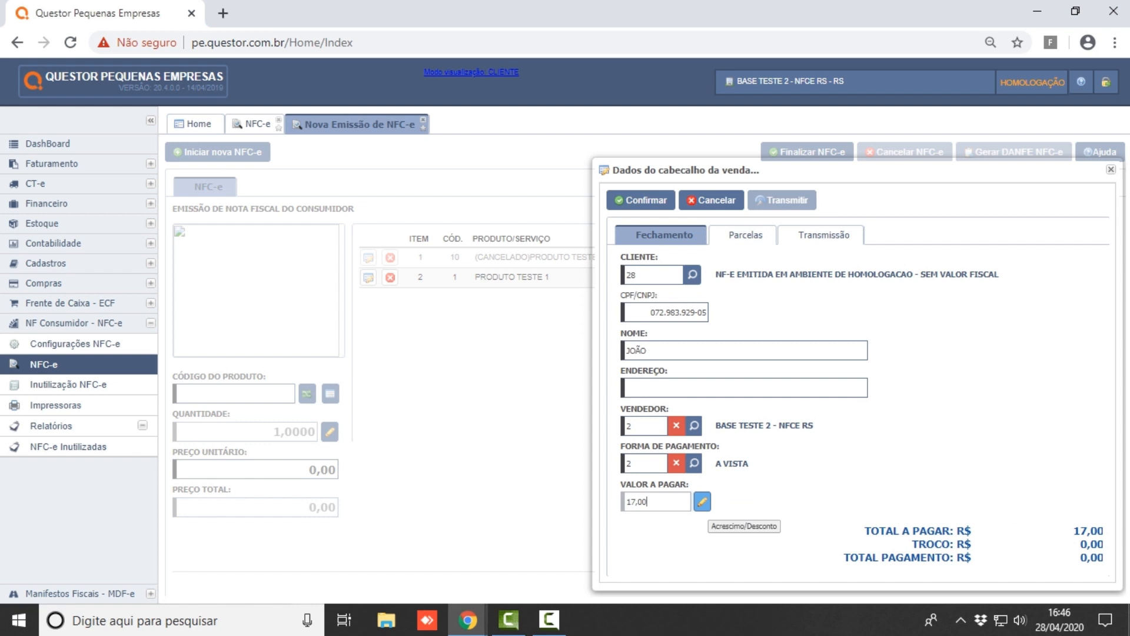
- Apply a 5% percentage discount, bringing the amount to pay down to 16,15
left_click(703, 501)
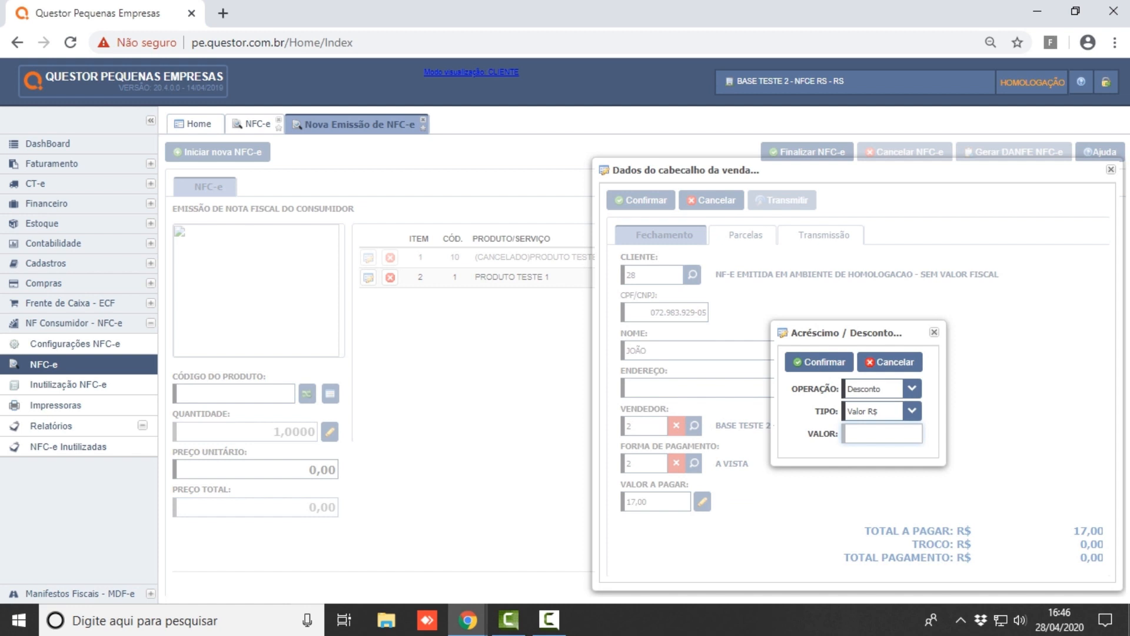
left_click(912, 411)
key("Down")
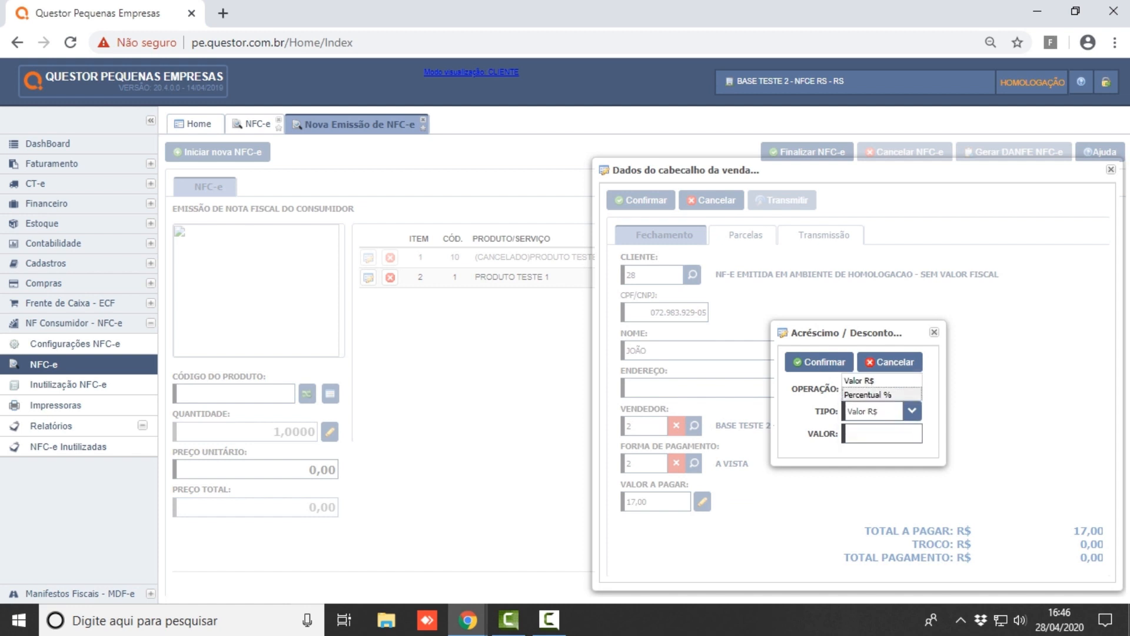
key("Return")
key("Tab")
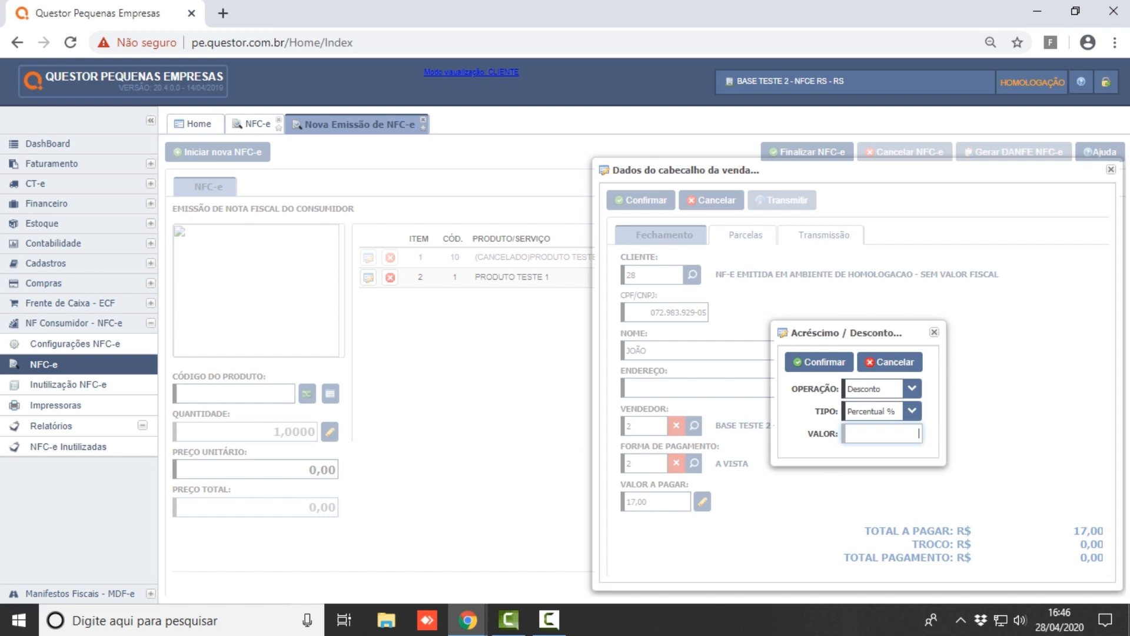
type("5")
key("Tab")
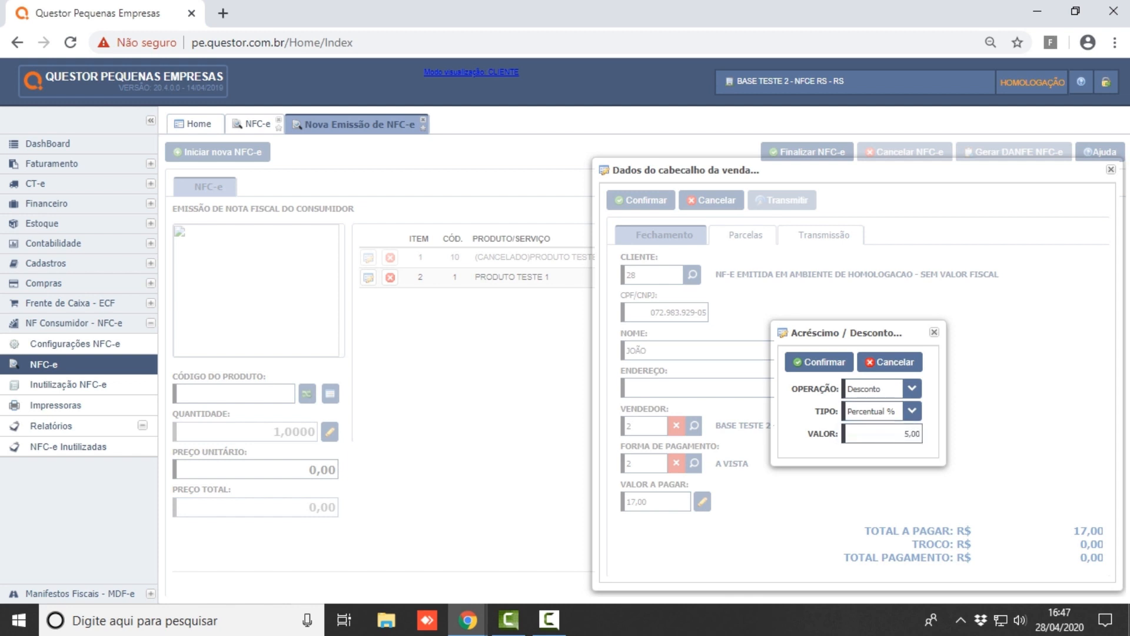
key("Return")
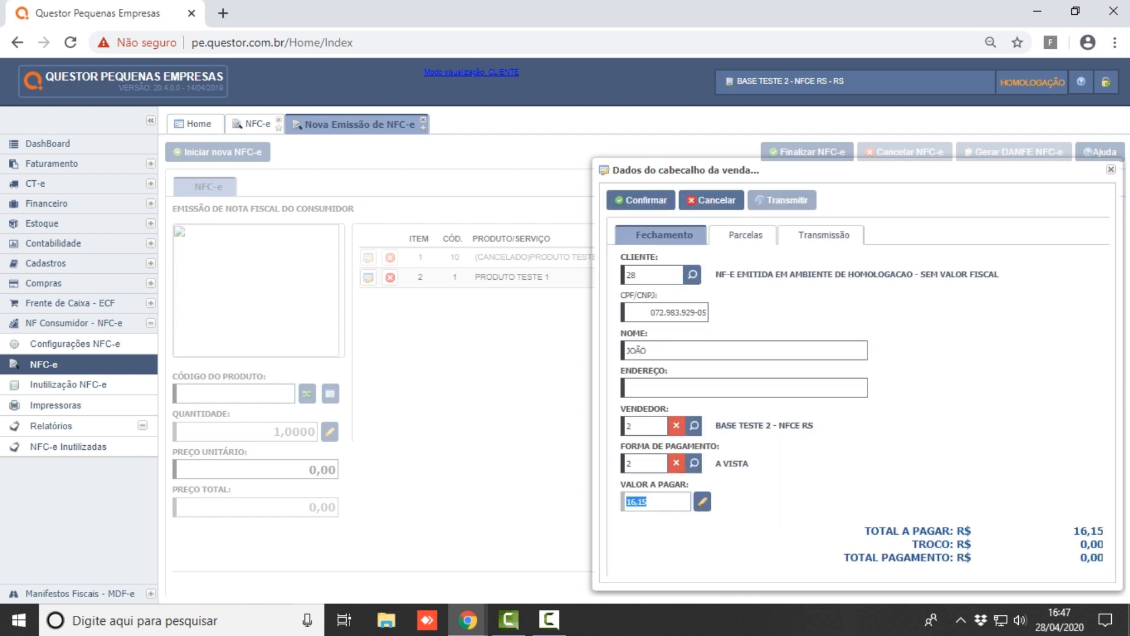
key("Tab")
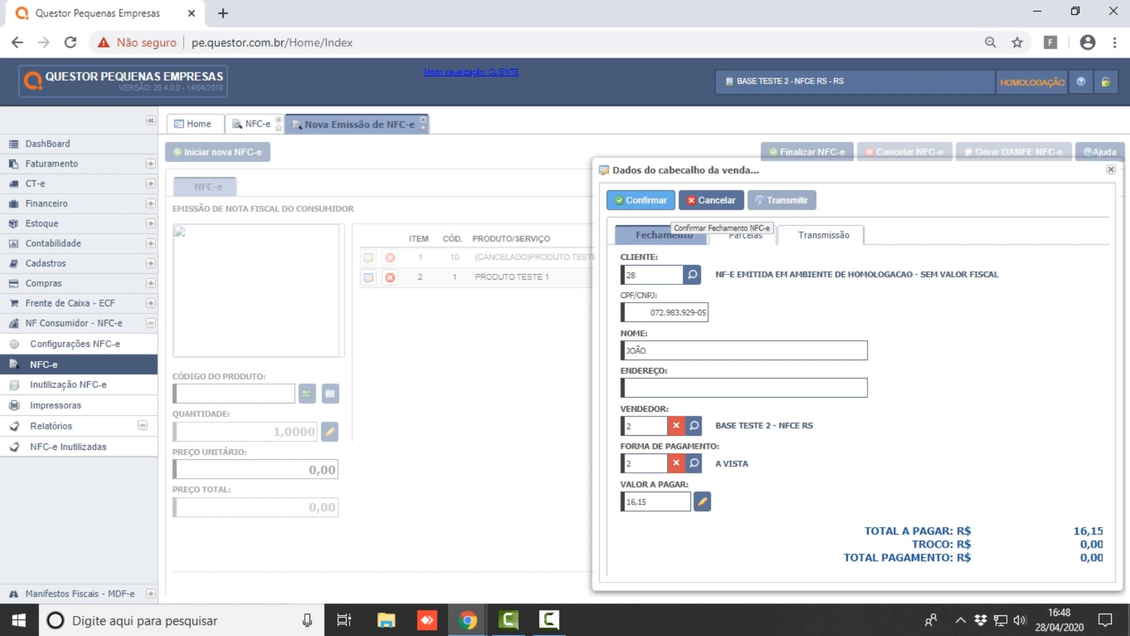
- Confirm the sale, attempt NFC-e transmission, dismiss rejection 213 and close the header dialog
left_click(653, 203)
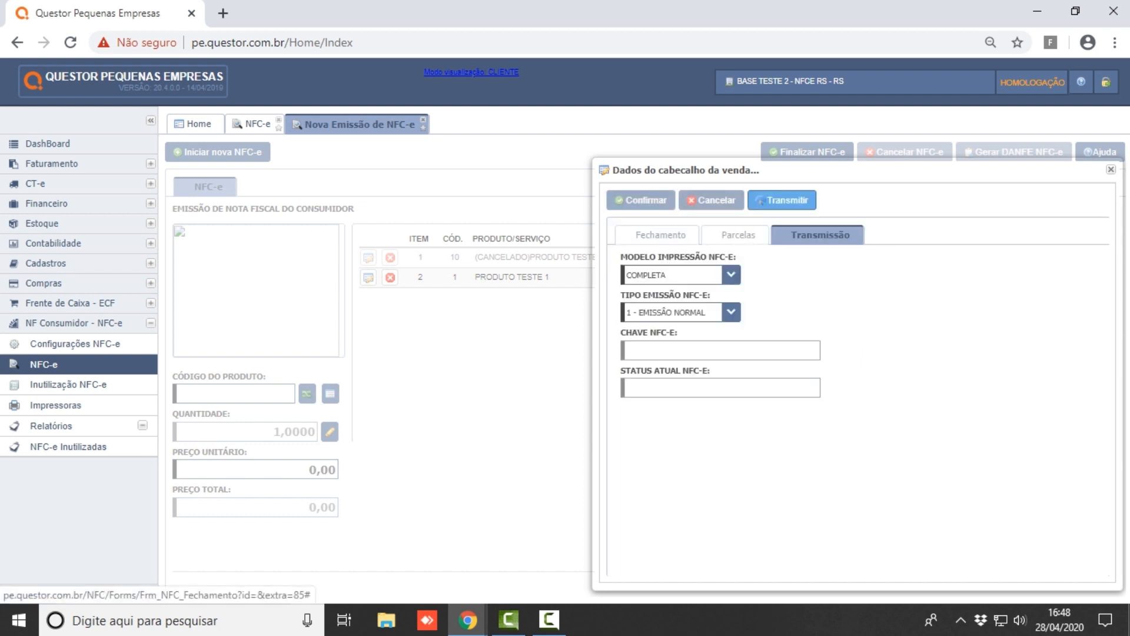
left_click(782, 201)
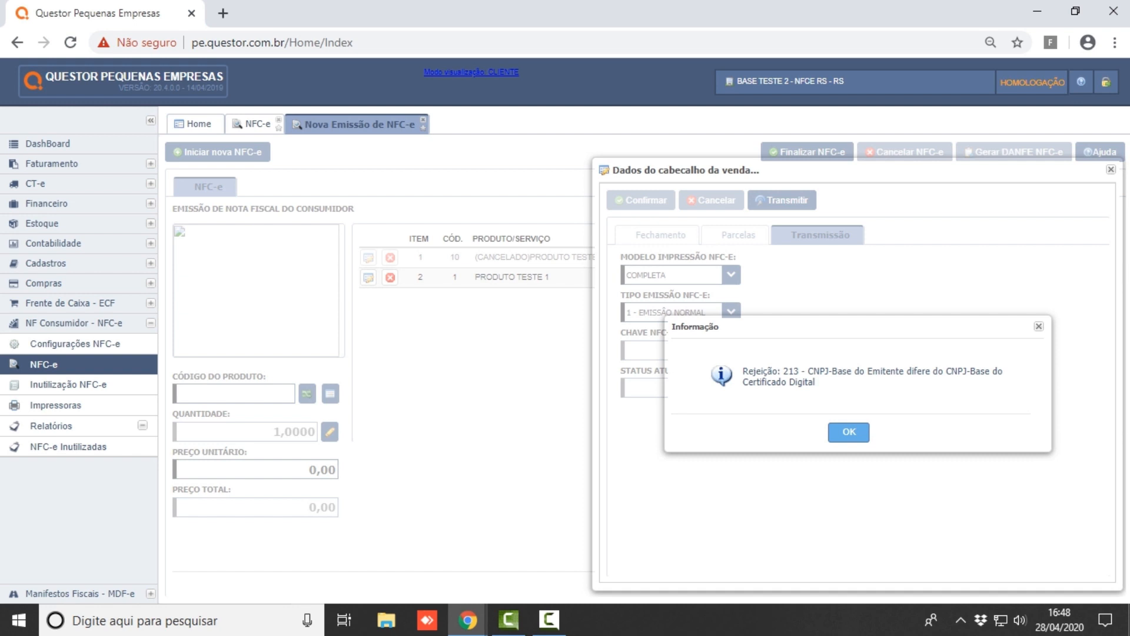
key("Return")
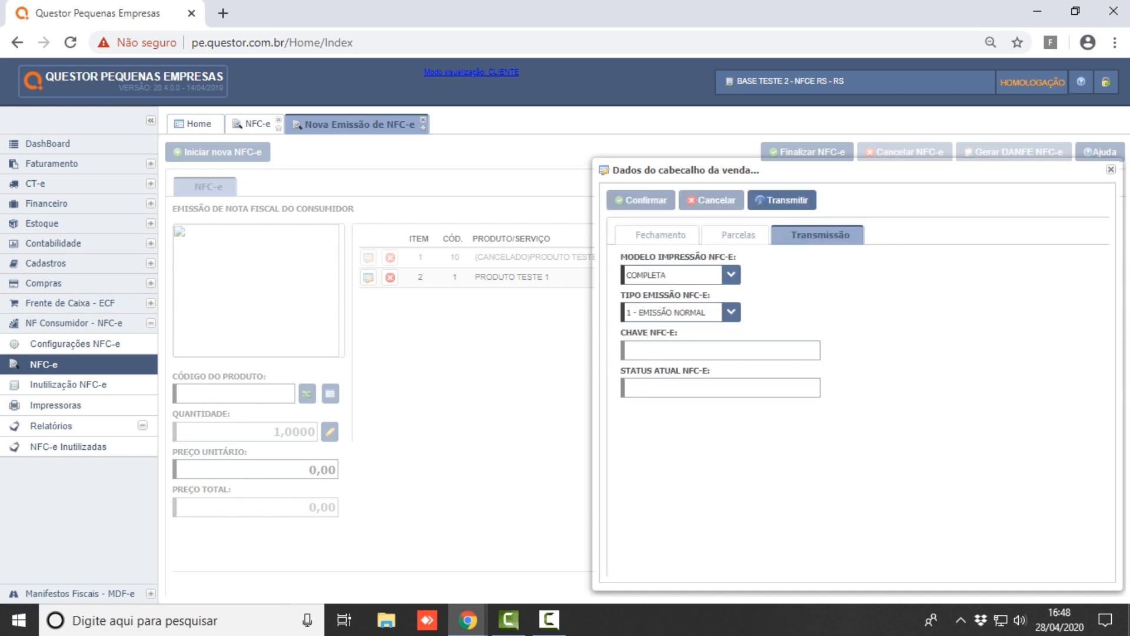
left_click(1111, 169)
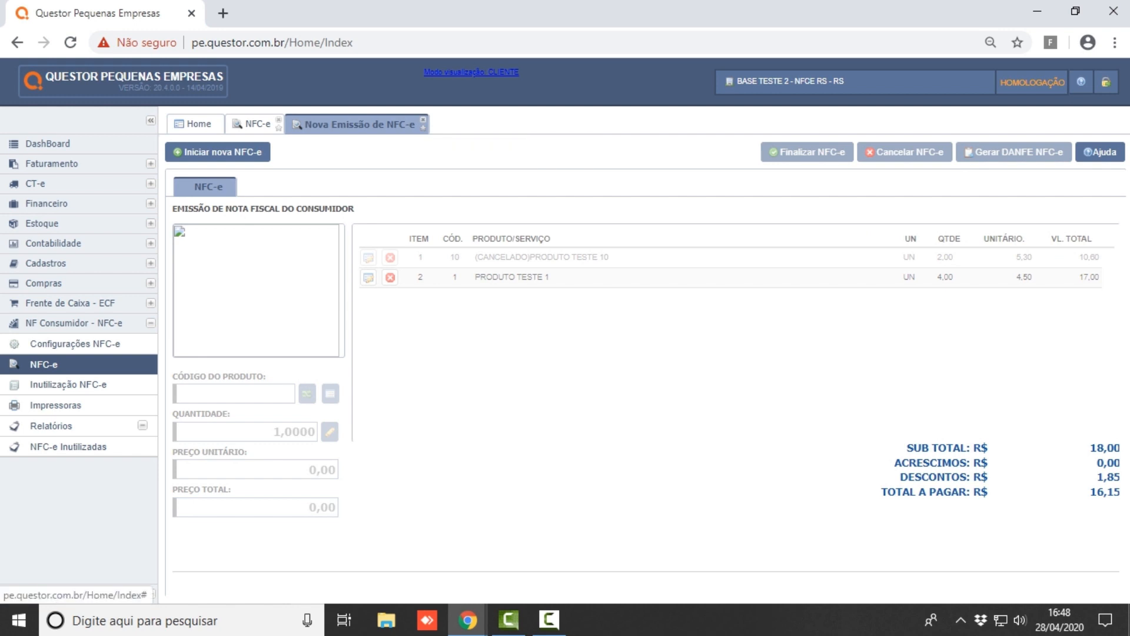
- Close the unfinished emission and open authorized NFC-e 74 totalling 4,38
left_click(422, 119)
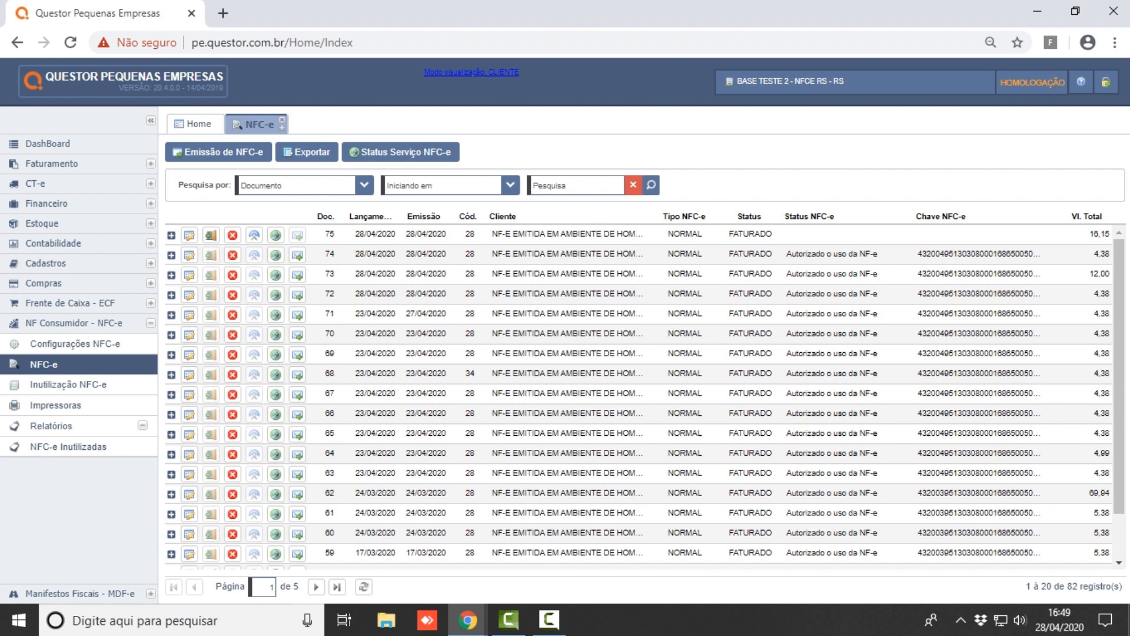
left_click(189, 255)
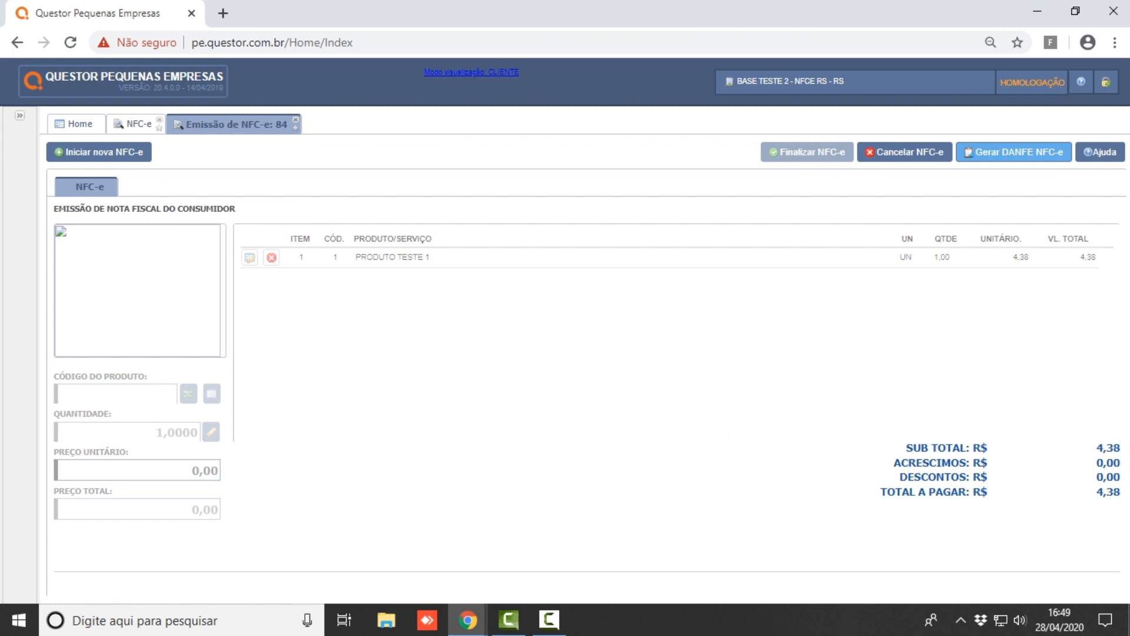
left_click(1014, 153)
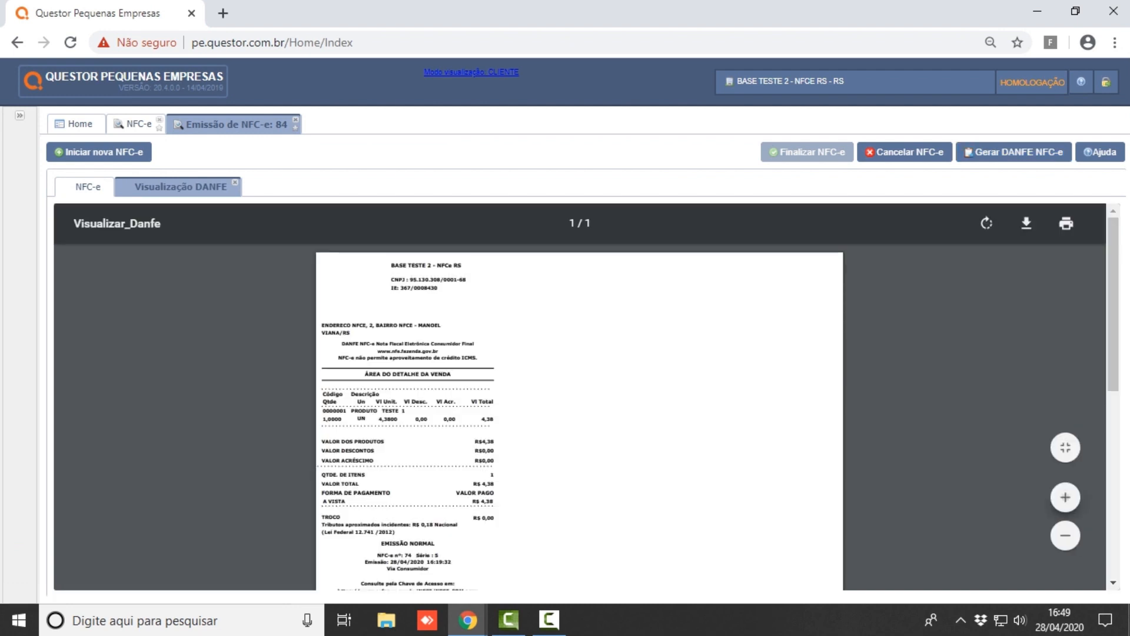
left_click(1066, 497)
left_click(1066, 498)
left_click(1066, 498)
scroll(580, 412, "down", 2)
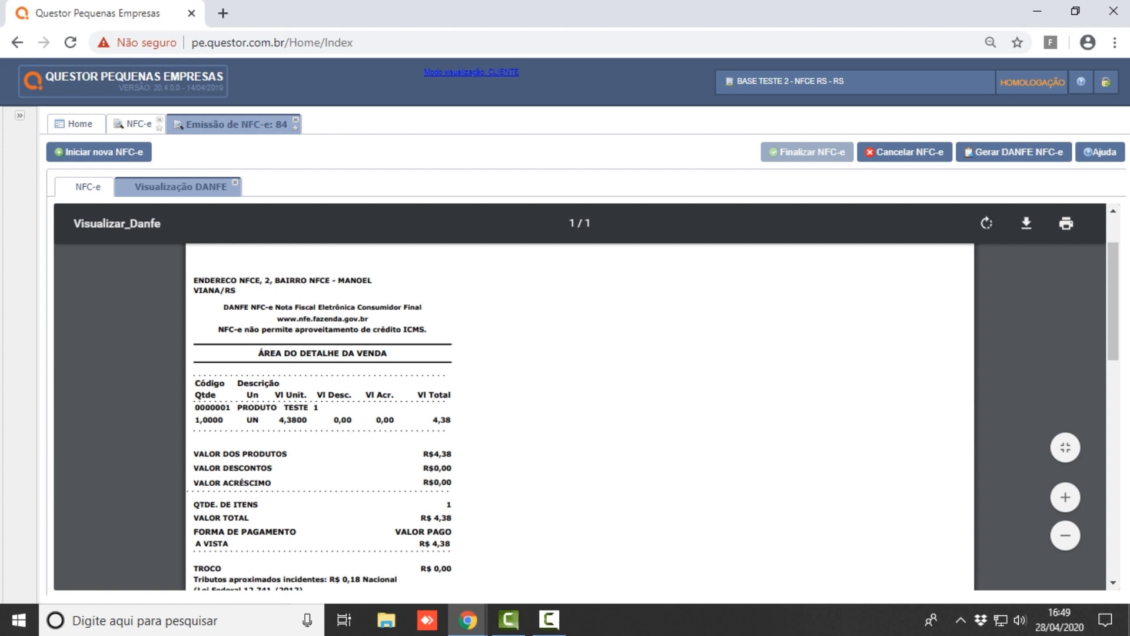
scroll(580, 412, "down", 2)
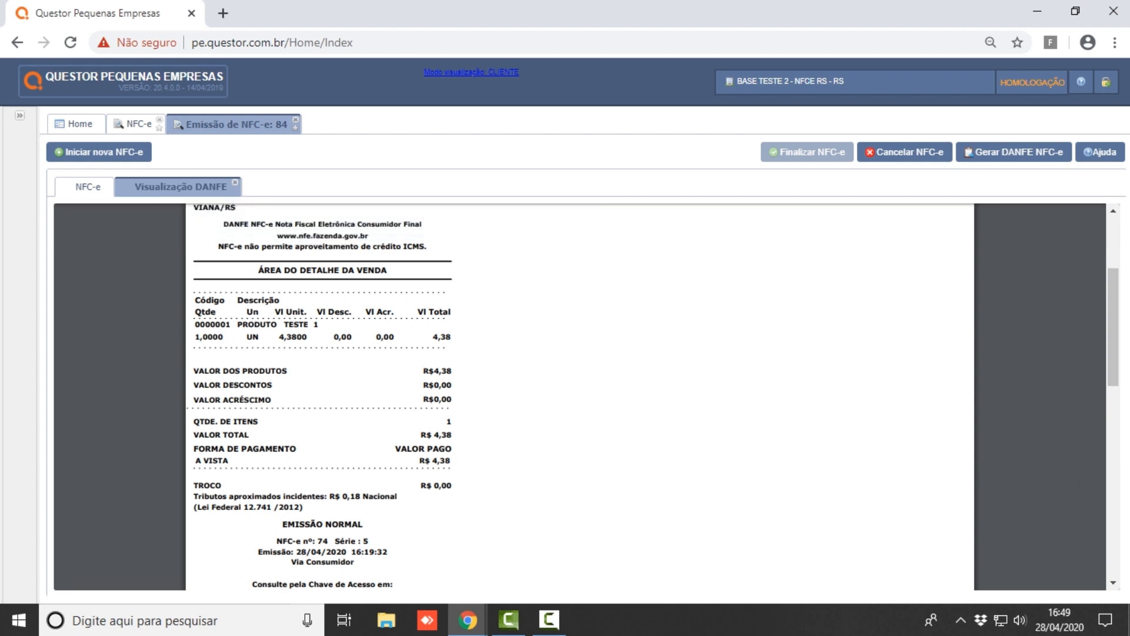
scroll(580, 397, "down", 5)
scroll(580, 397, "down", 2)
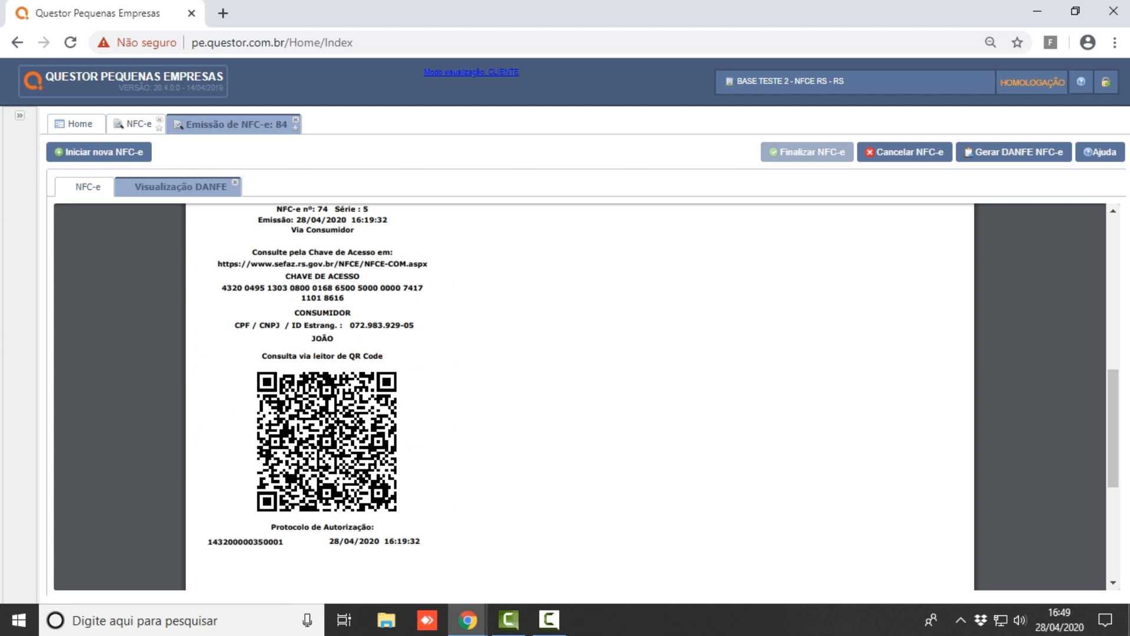
scroll(580, 397, "up", 7)
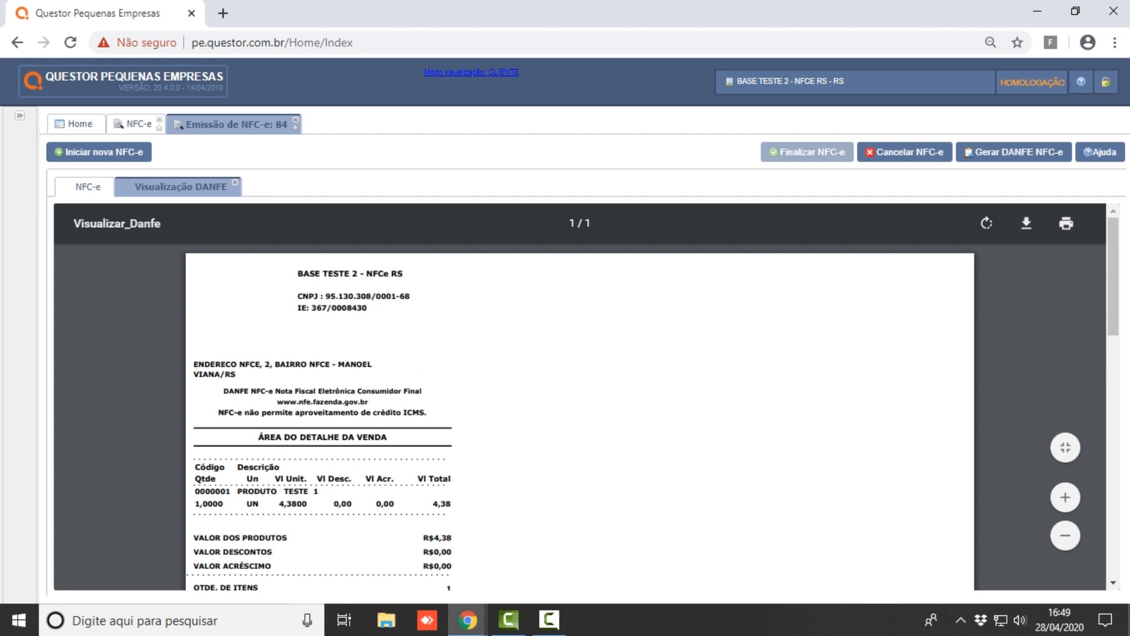
left_click(235, 183)
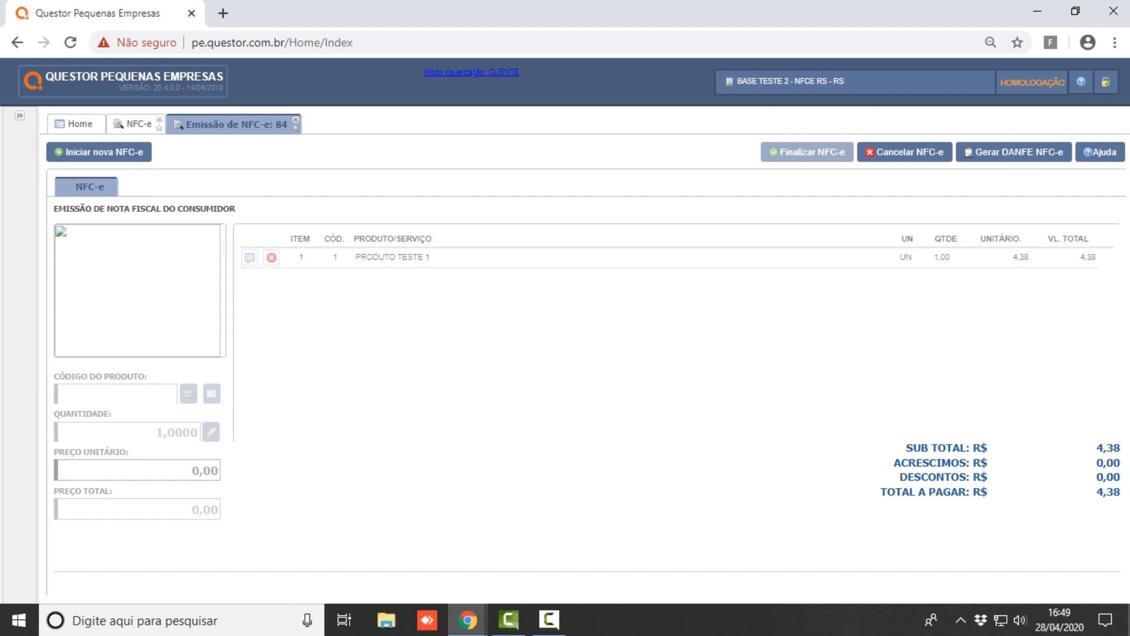
- Close note 74, reopen and close it again, then zoom the page in with Ctrl+Plus
left_click(296, 120)
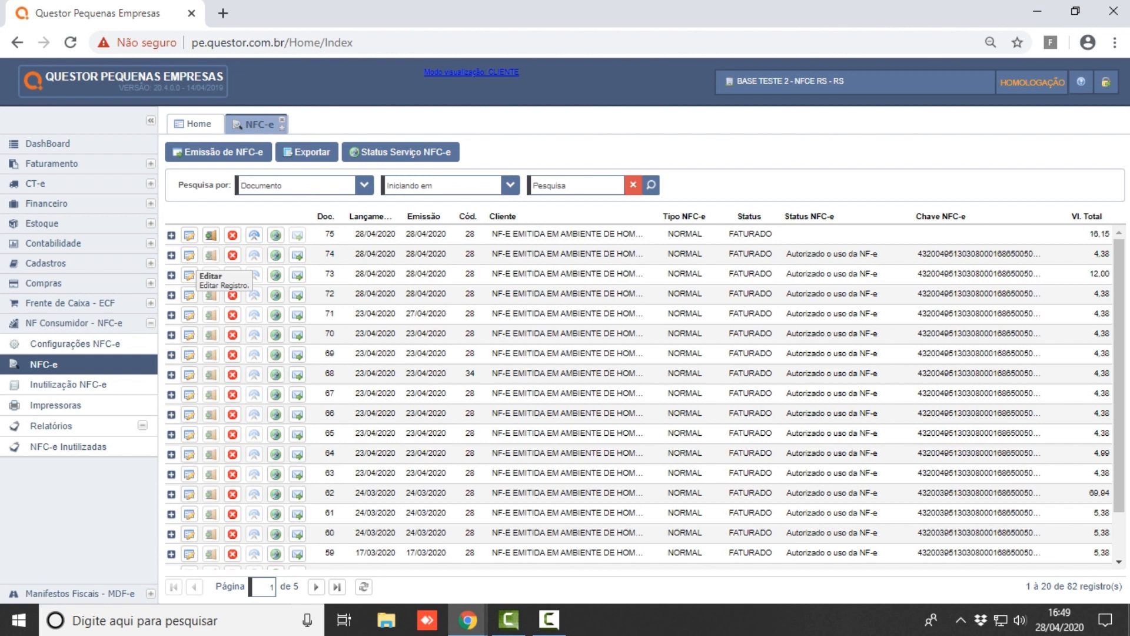
left_click(187, 256)
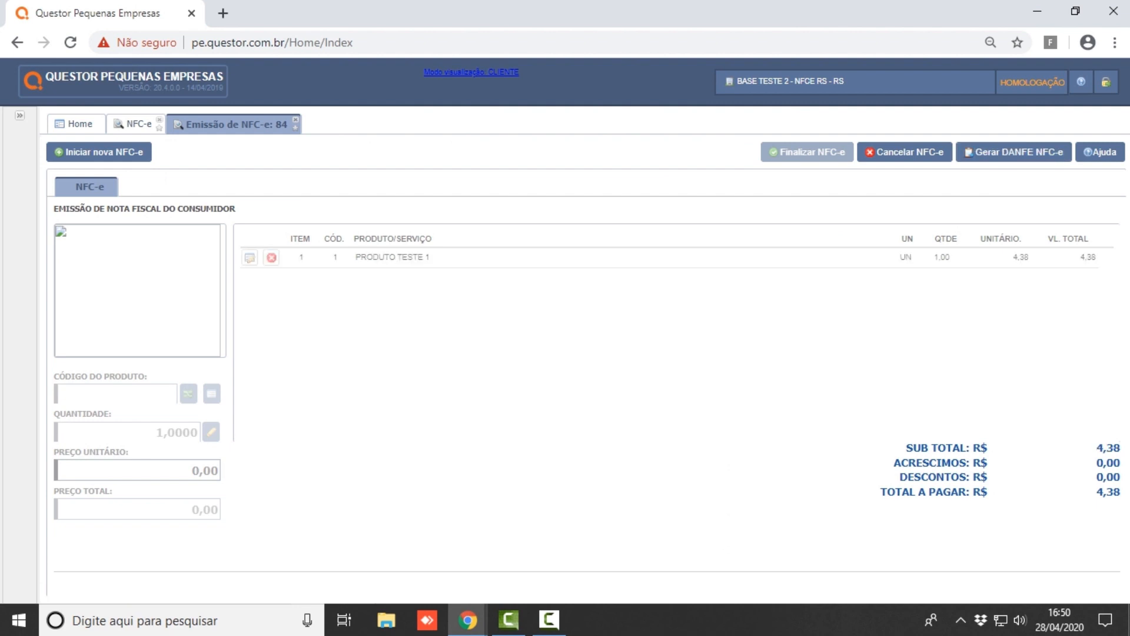
left_click(295, 120)
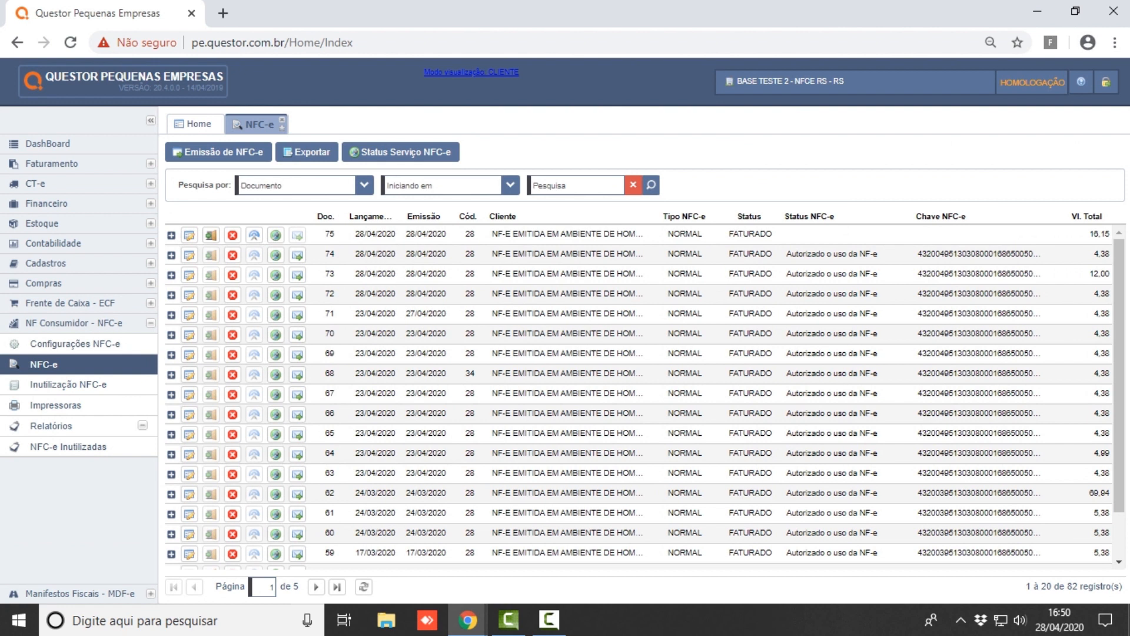
key("ctrl+plus")
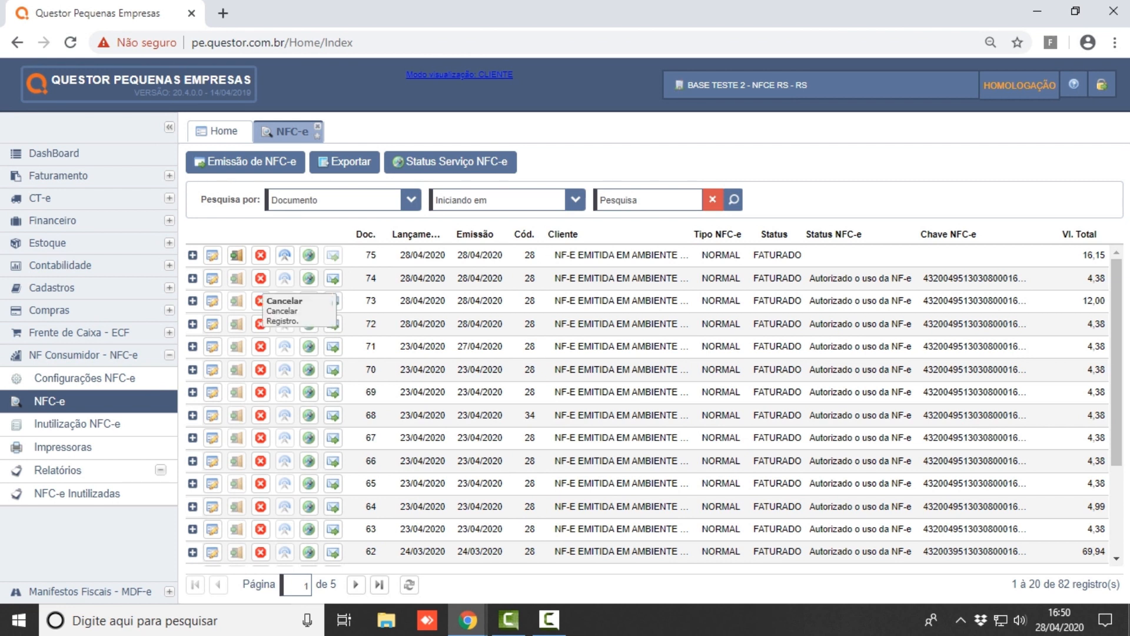
left_click(260, 301)
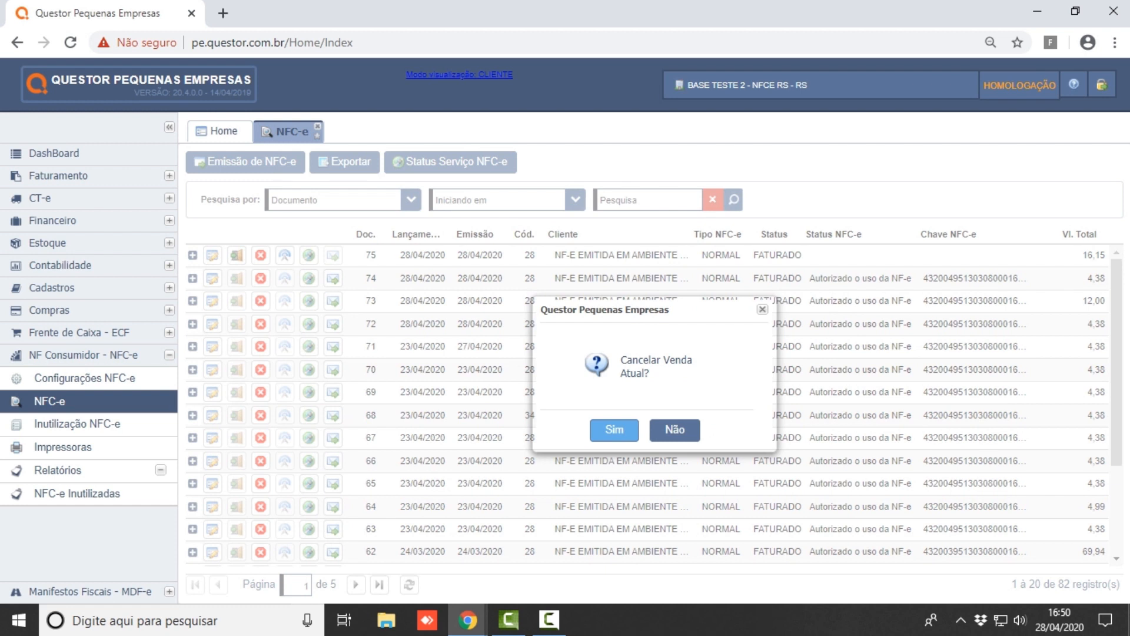
left_click(614, 430)
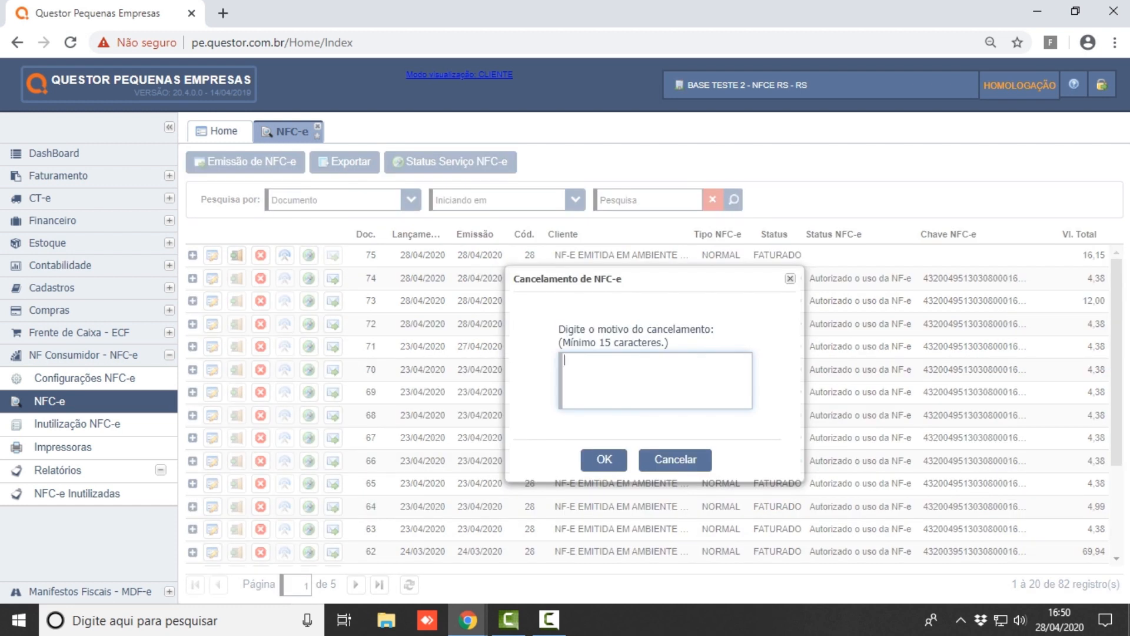
left_click(790, 278)
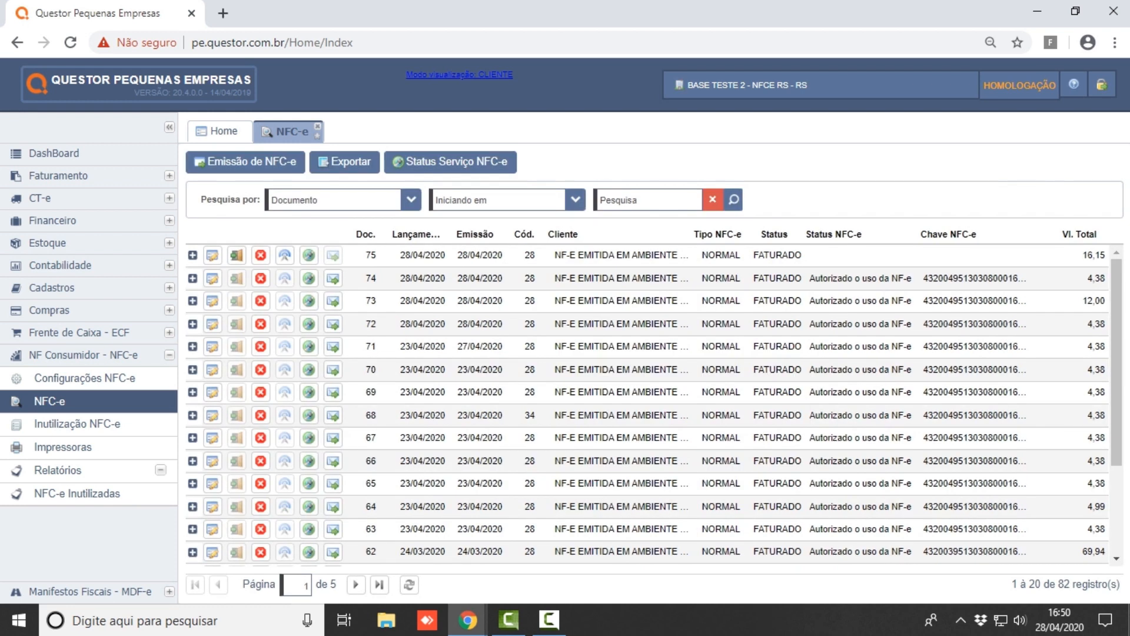
left_click(333, 278)
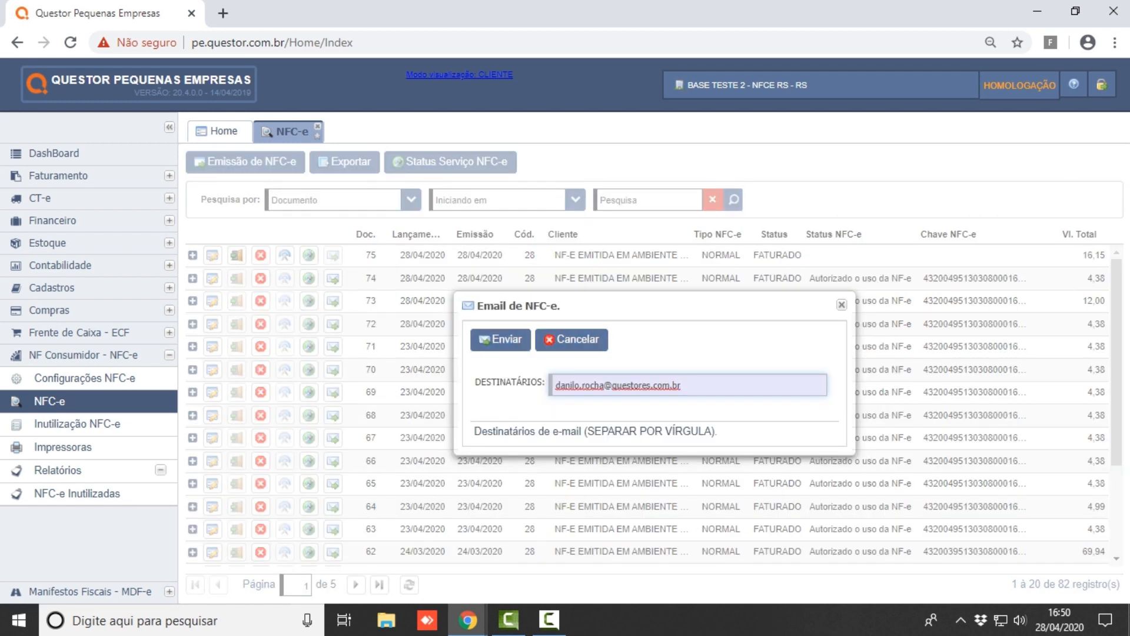
key("ctrl+a")
key("BackSpace")
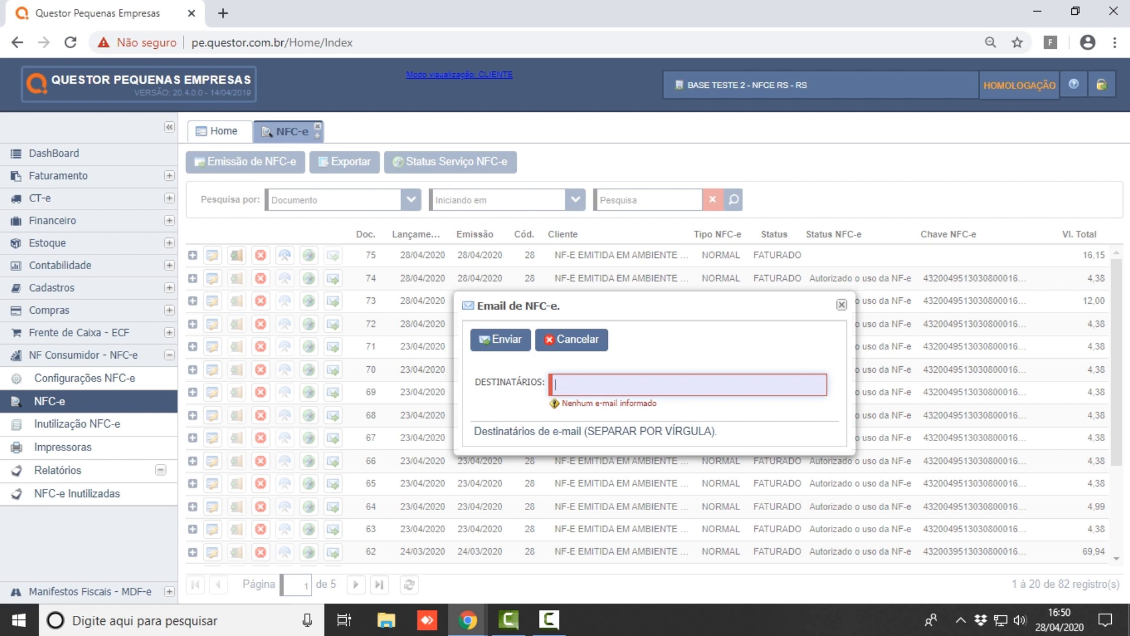
key("Escape")
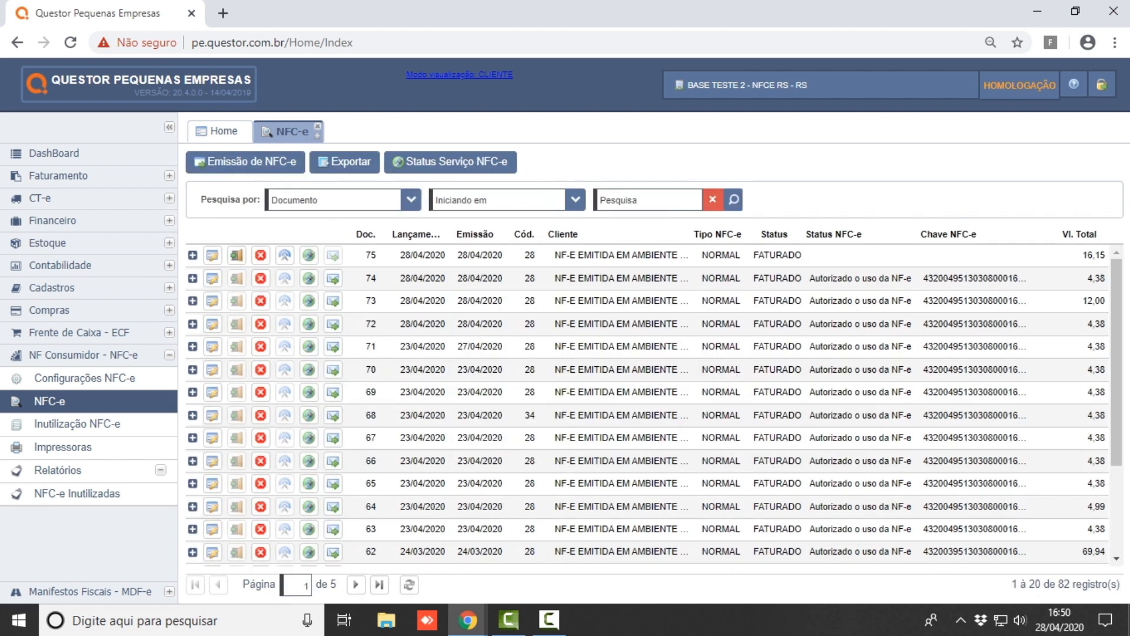
left_click(193, 279)
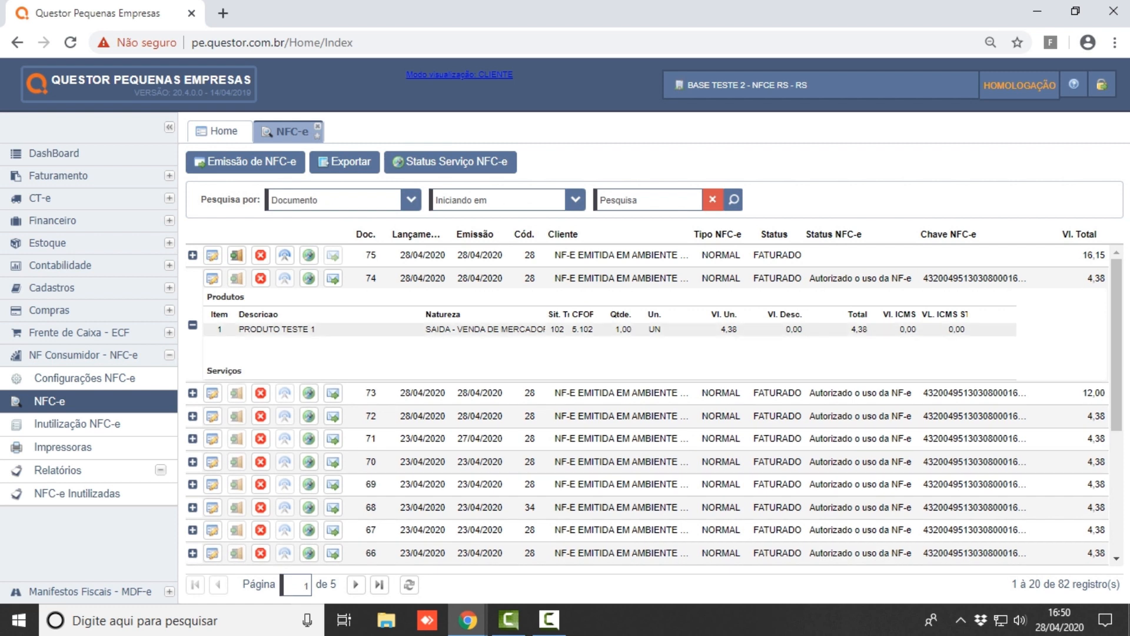
left_click(193, 325)
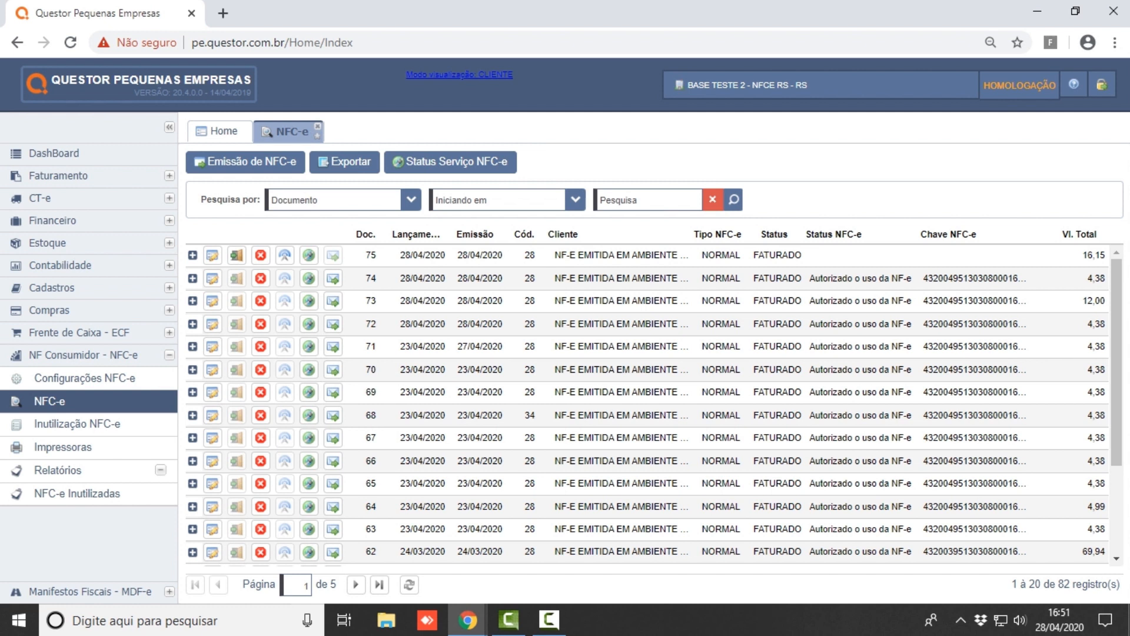
left_click(411, 200)
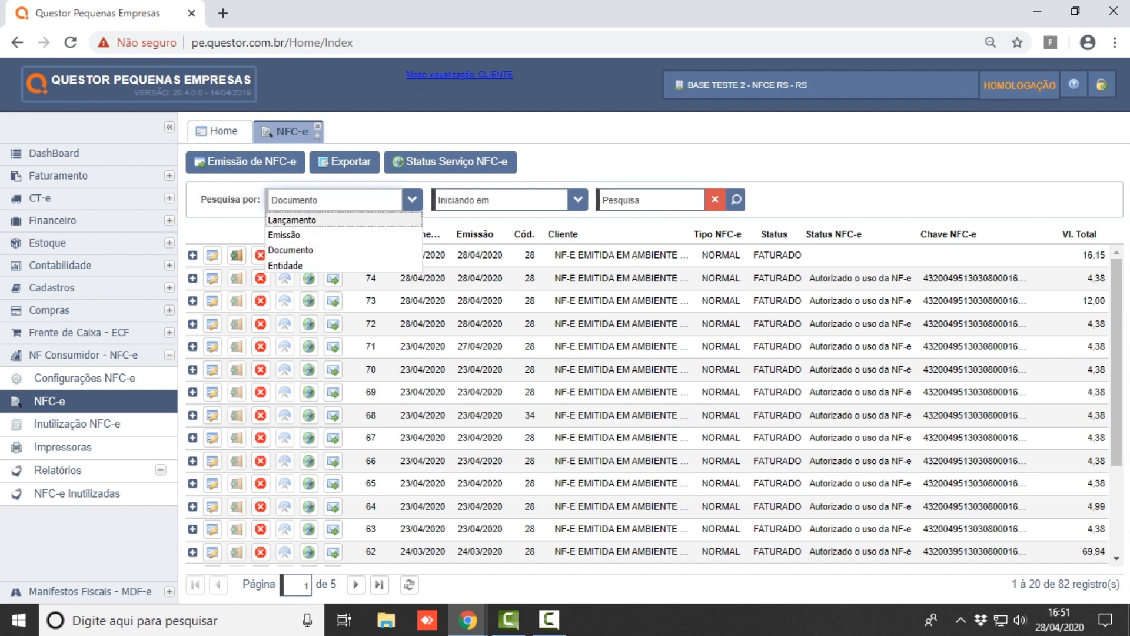
- Search the issued NFC-e list by Documento for document 74
left_click(291, 251)
left_click(651, 200)
type("74")
key("Return")
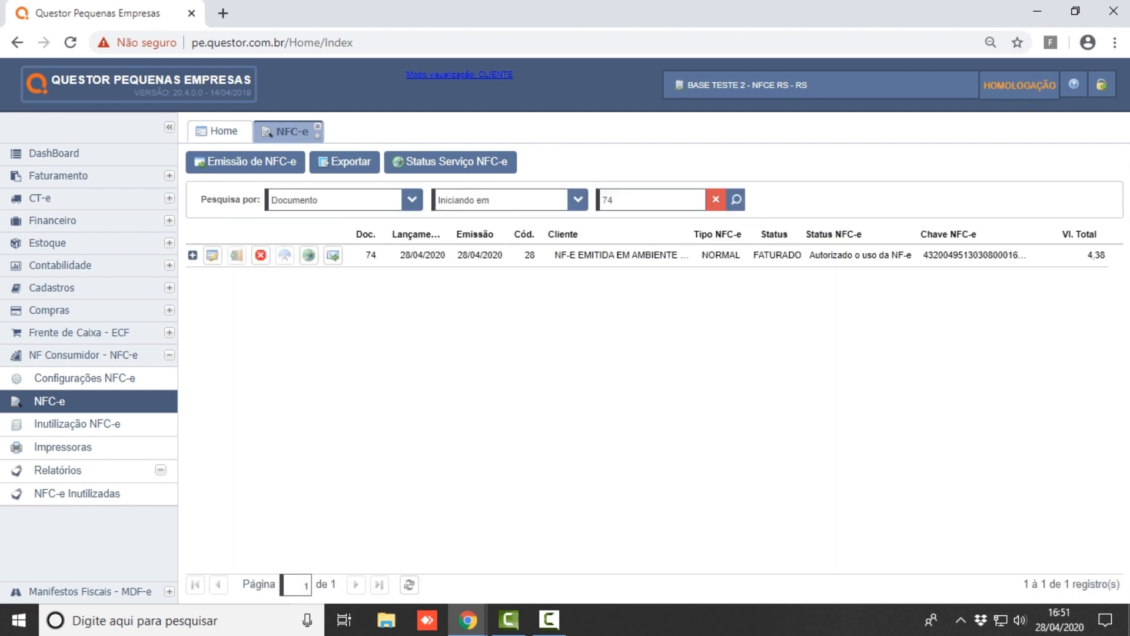
- Clear the search to show all 82 records and collapse the NF Consumidor - NFC-e section
left_click(716, 199)
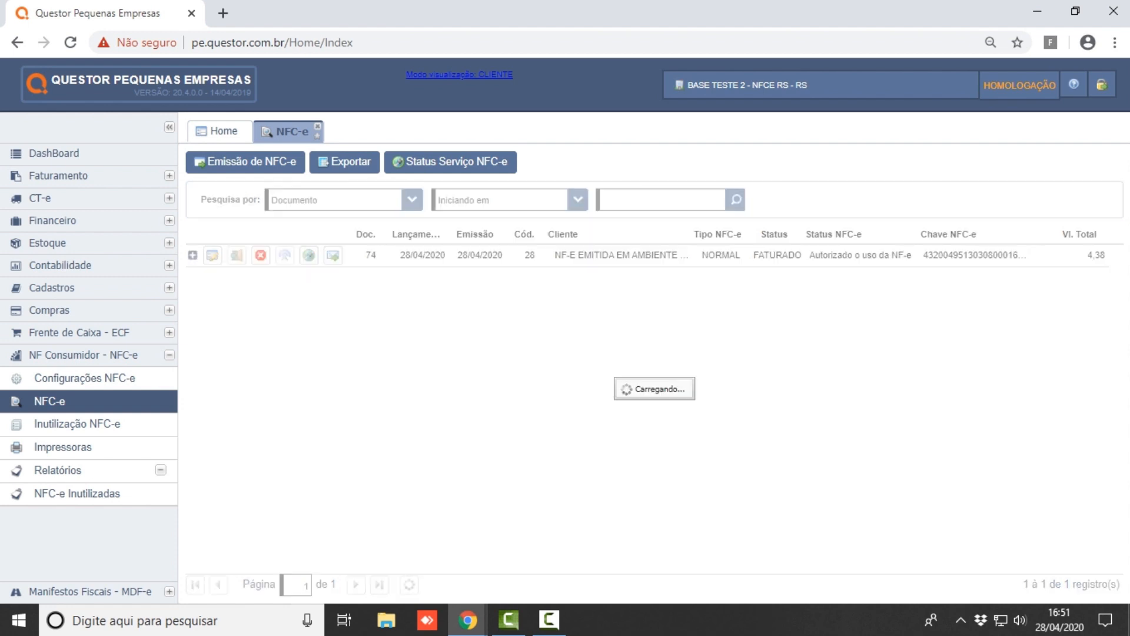
left_click(412, 199)
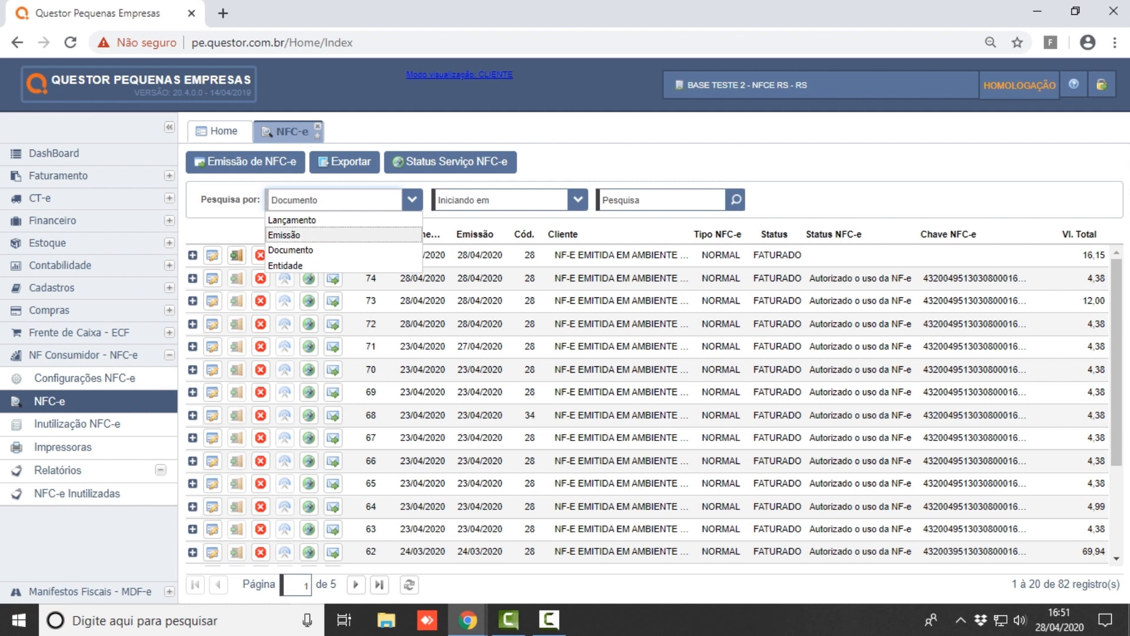
left_click(565, 165)
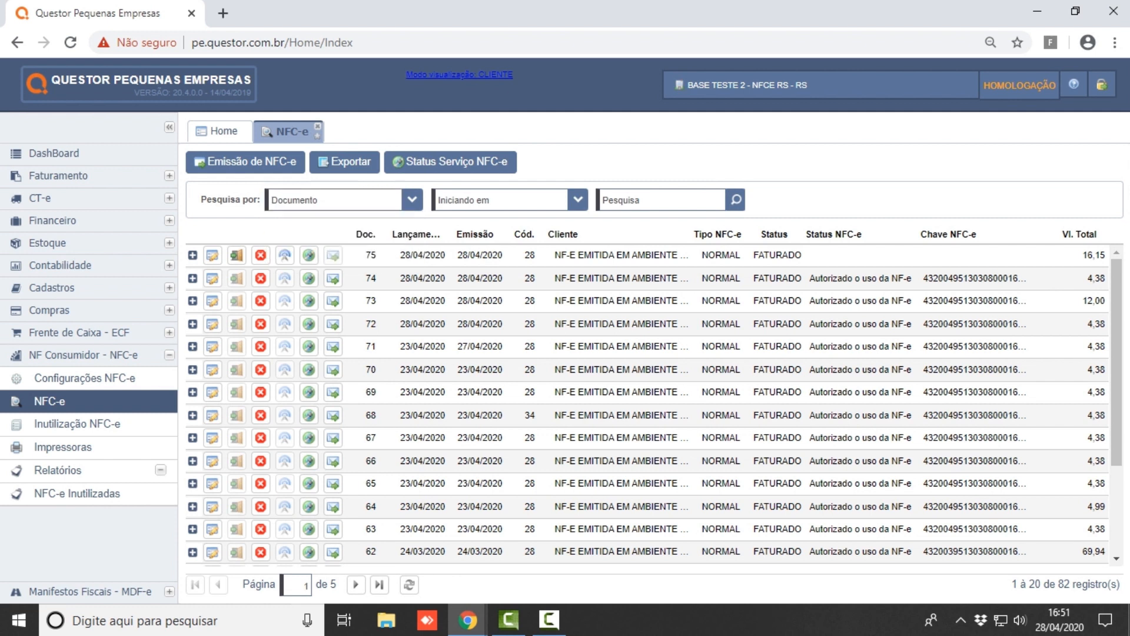
left_click(83, 355)
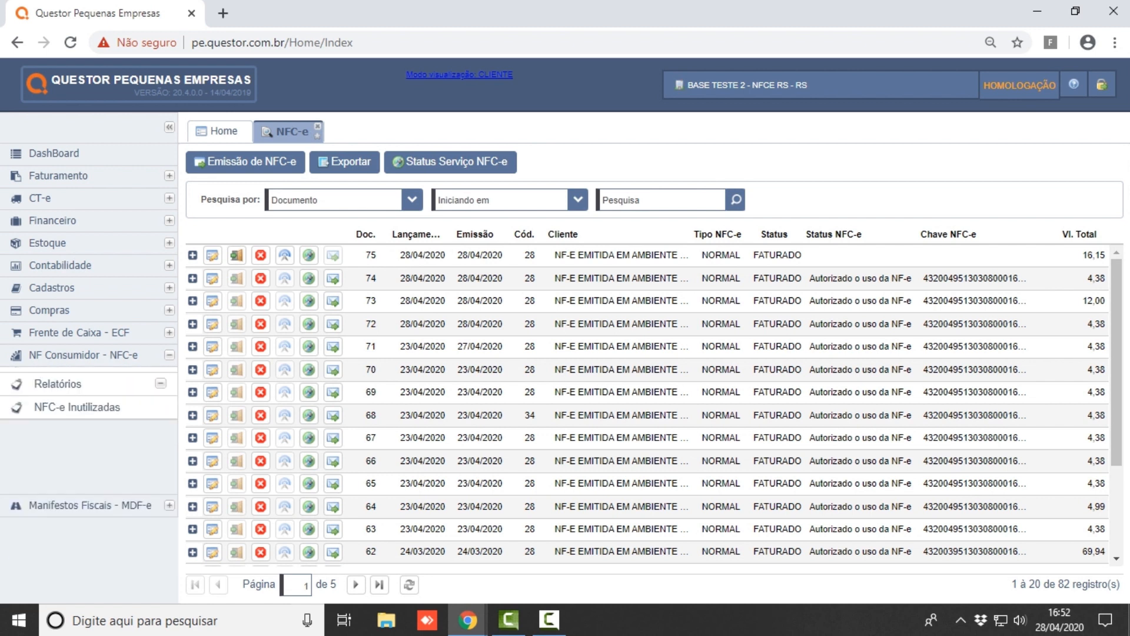
- Expand Faturamento and open the Relatório de Faturamento por Documento Item form under Relatórios
left_click(59, 175)
left_click_drag(170, 216, 171, 294)
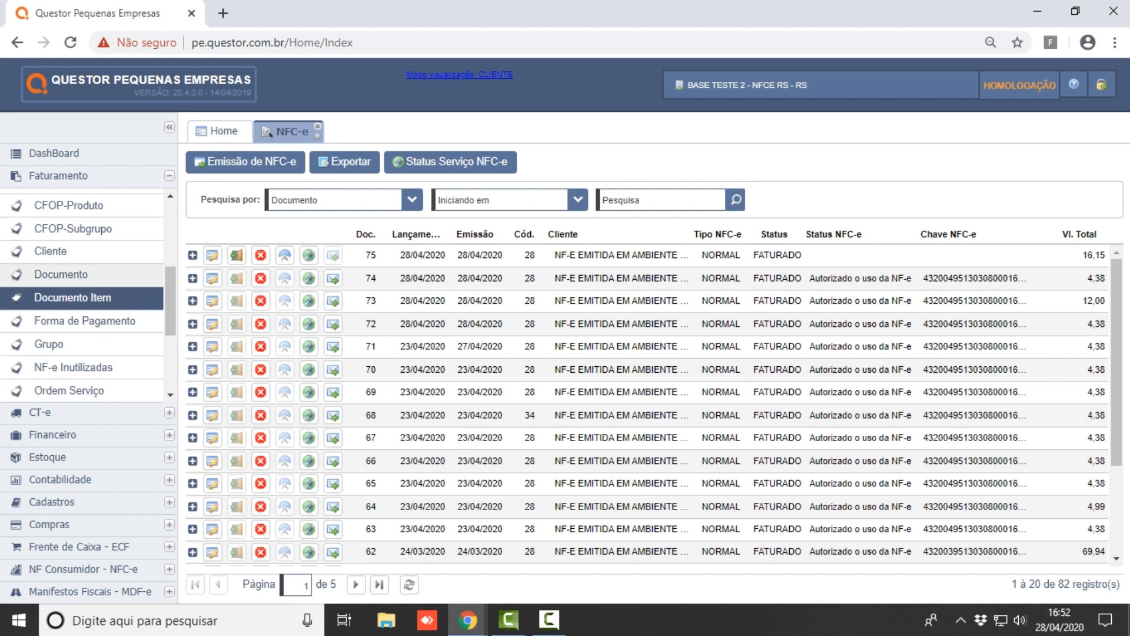
mouse_move(171, 321)
left_mouse_down()
mouse_move(170, 361)
mouse_move(171, 311)
left_mouse_up()
left_click(72, 329)
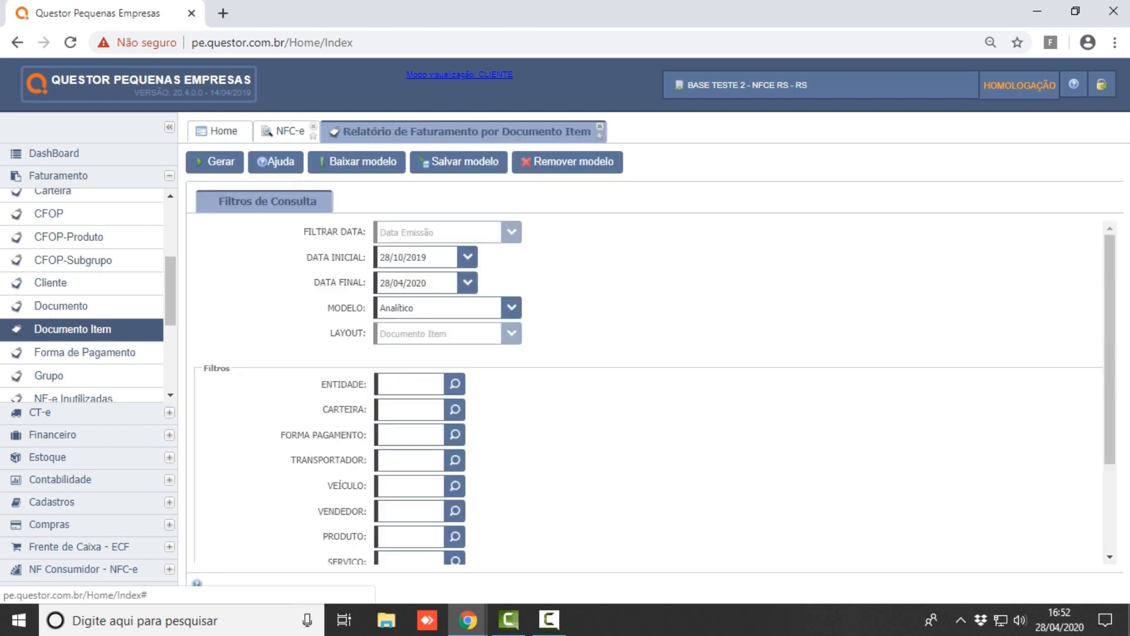
left_click(468, 258)
- Set DATA INICIAL to 28/04/2020, choose Somente Cupom/NFC-e, and generate the report
left_click(439, 384)
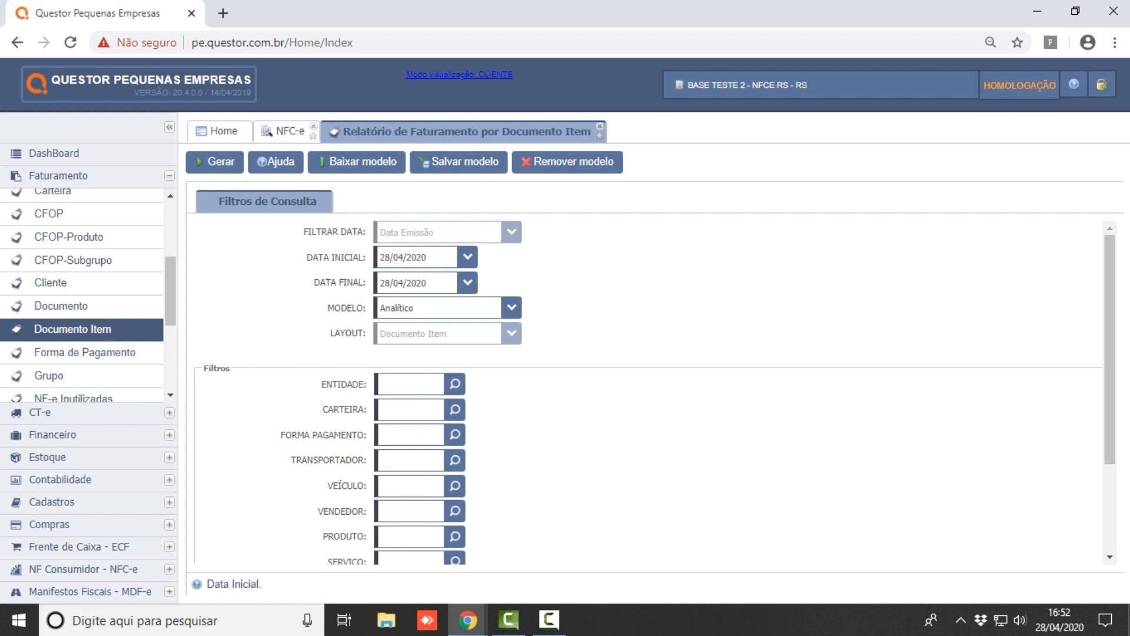
scroll(648, 392, "down", 2)
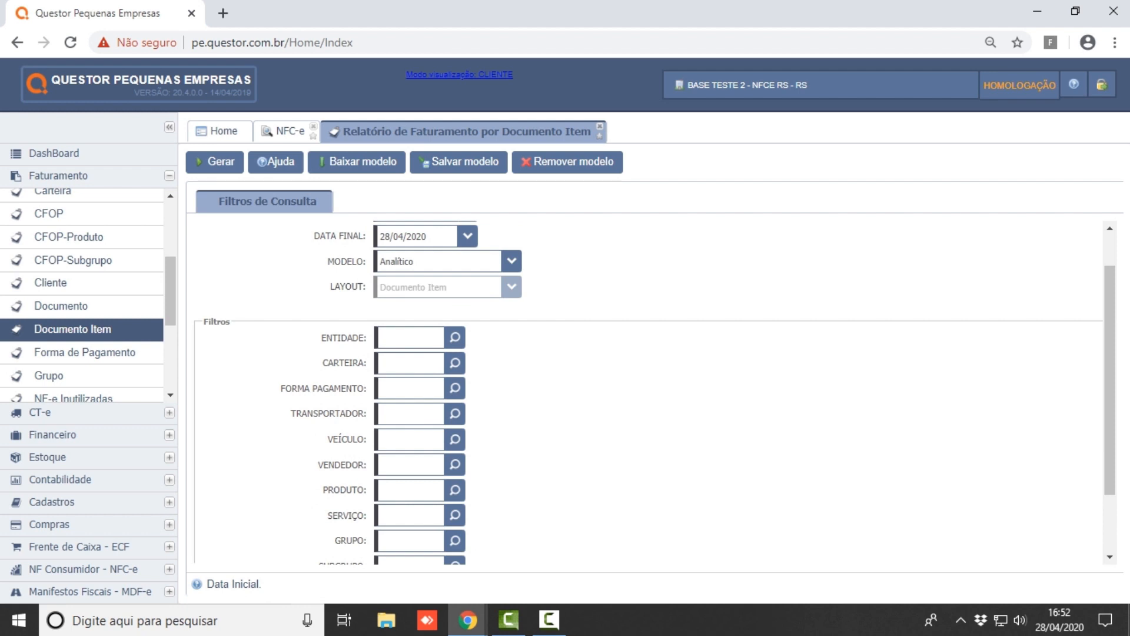
scroll(648, 392, "down", 3)
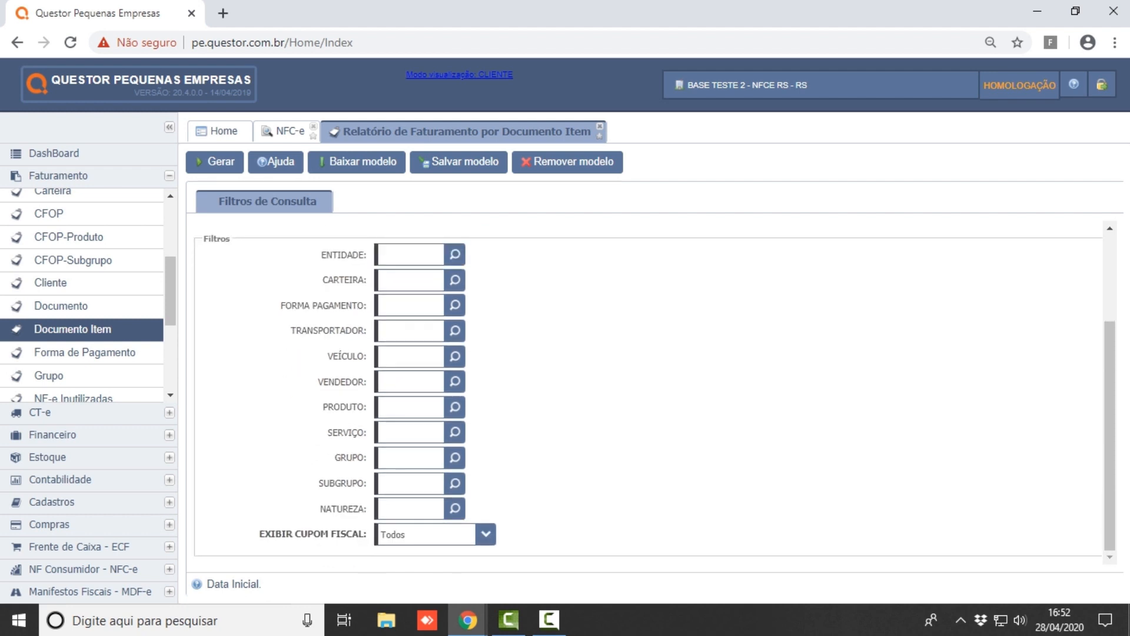
left_click(486, 534)
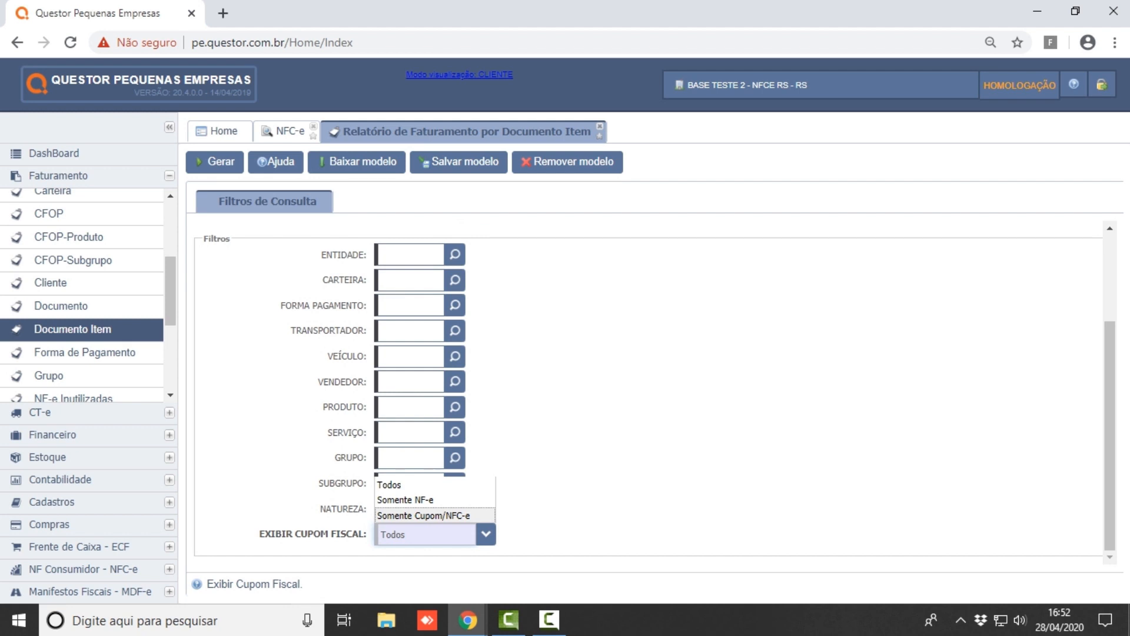
key("Return")
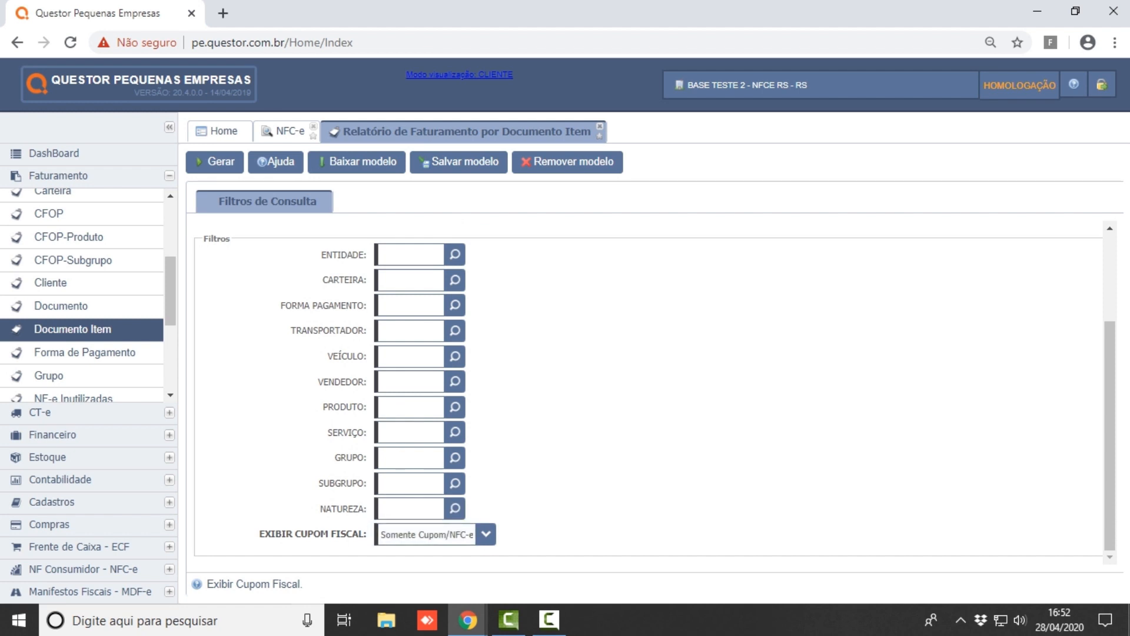
left_click(215, 161)
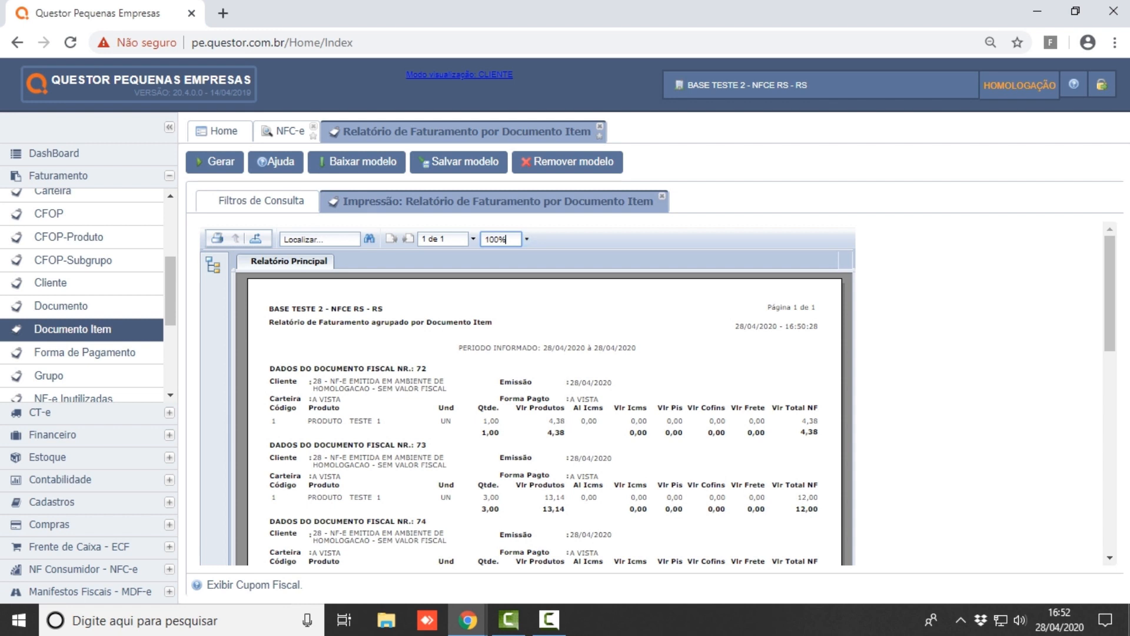
- Zoom the report viewer to 125% and scroll through the report
left_click(527, 239)
left_click(514, 323)
scroll(514, 324, "down", 1)
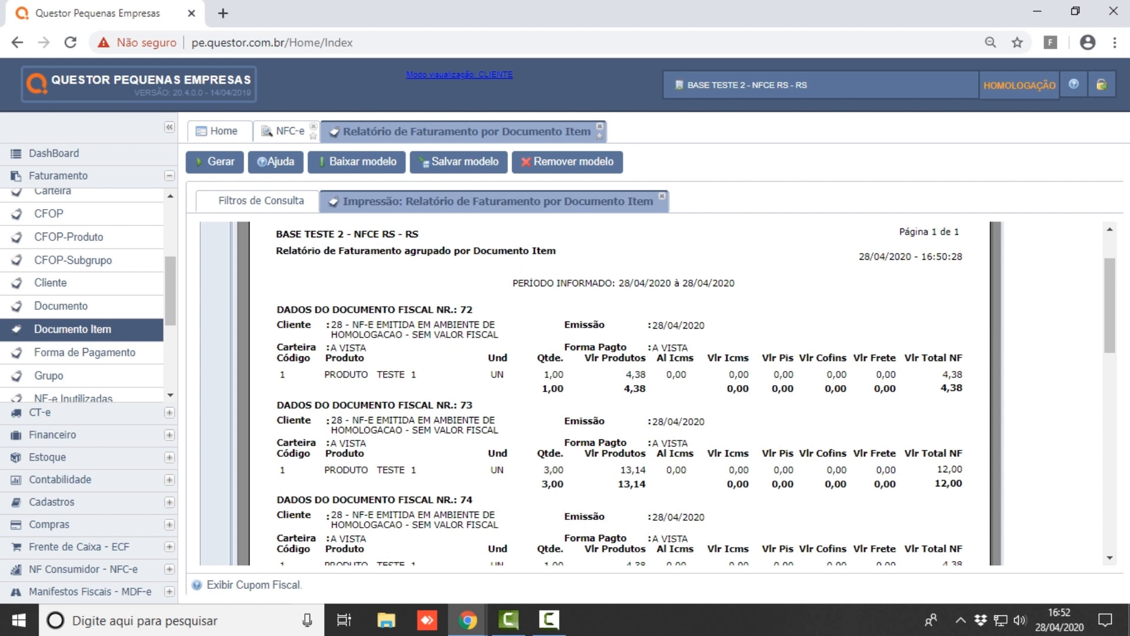
scroll(601, 395, "down", 4)
scroll(600, 394, "up", 6)
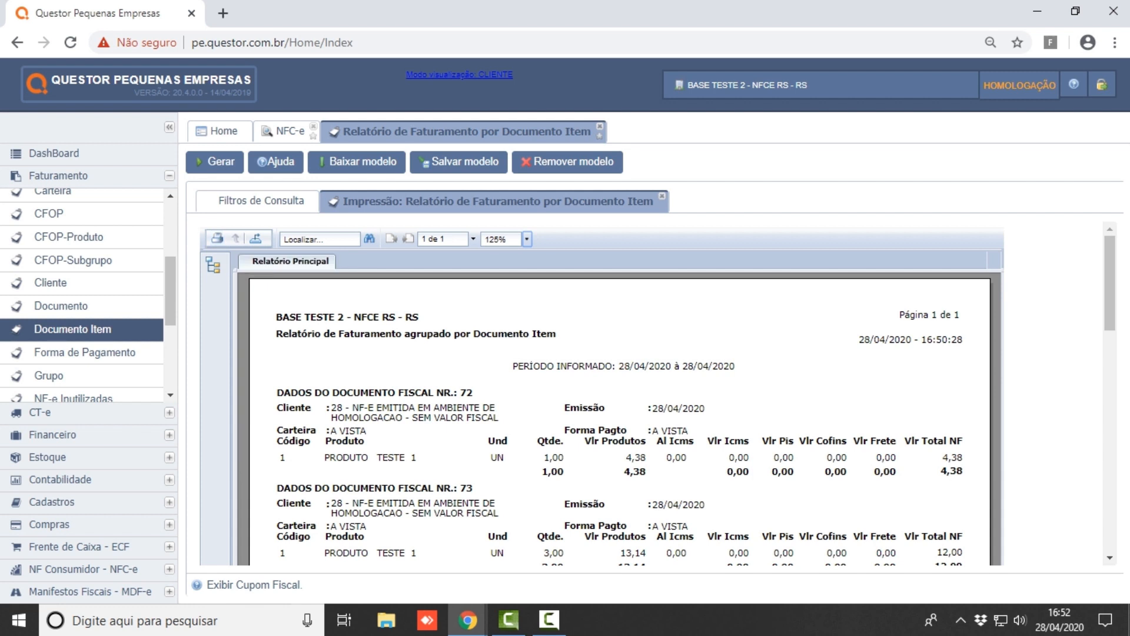
- Close the Impressão and Relatório tabs and collapse the Faturamento section
left_click(662, 196)
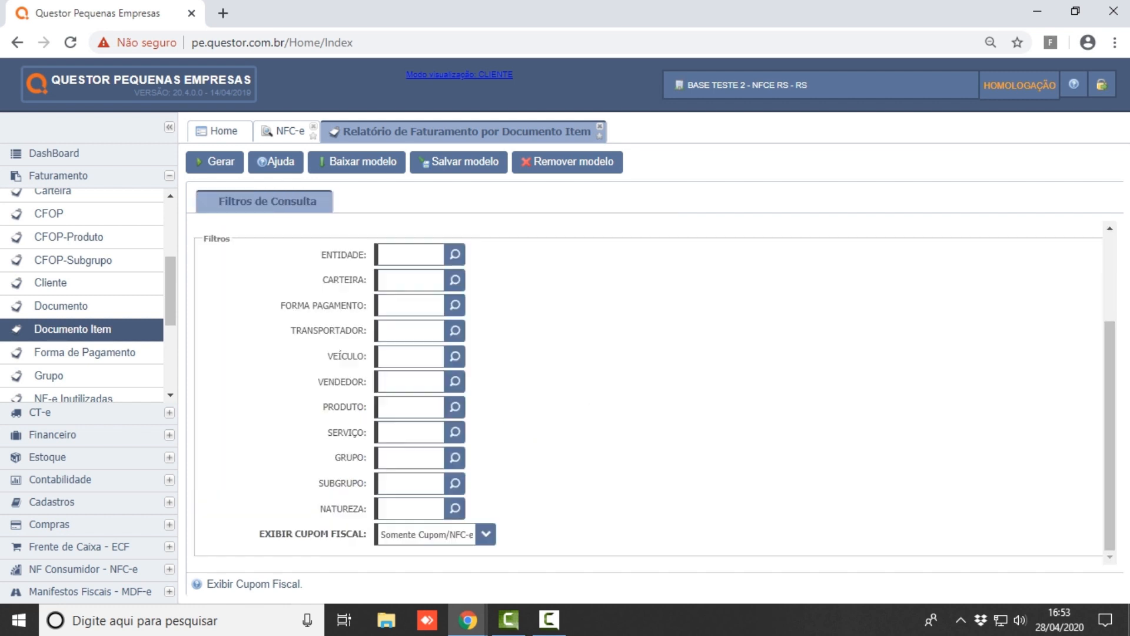
left_click(600, 126)
left_click(170, 175)
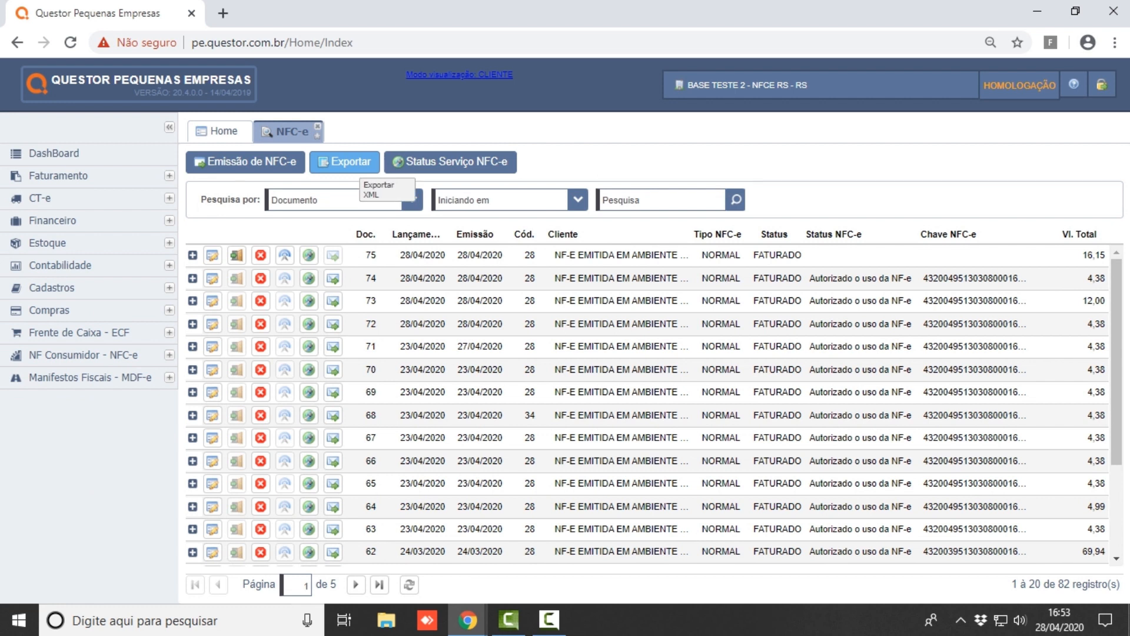
- Open the NFC-e XML export screen and set Data Lançamento from 01/04/2020 to 30/04/2020
left_click(351, 162)
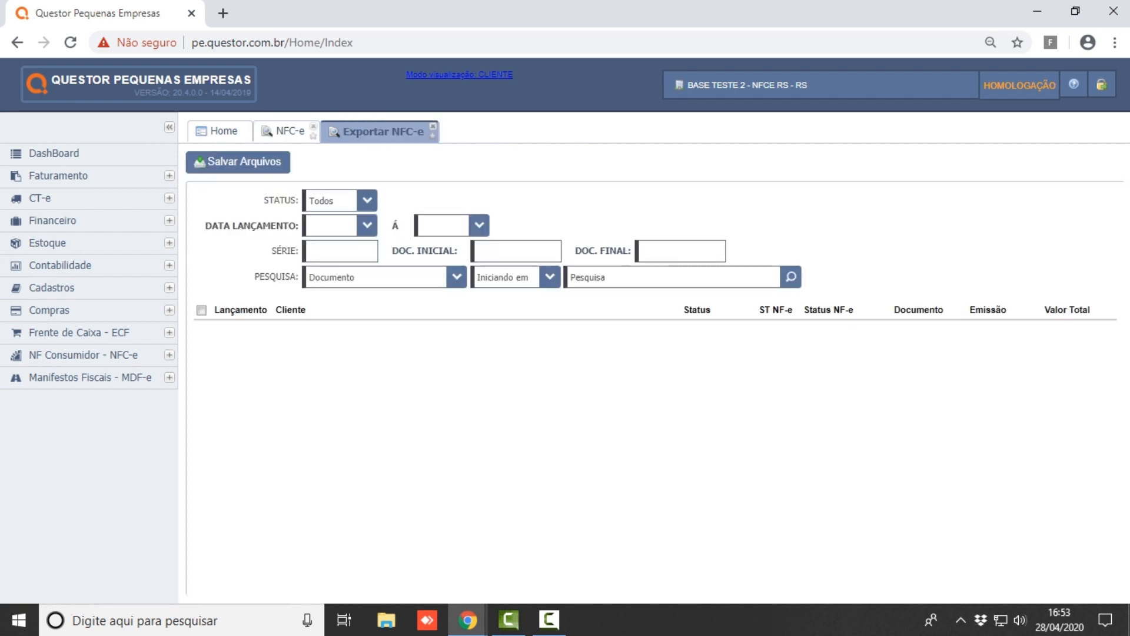
left_click(368, 226)
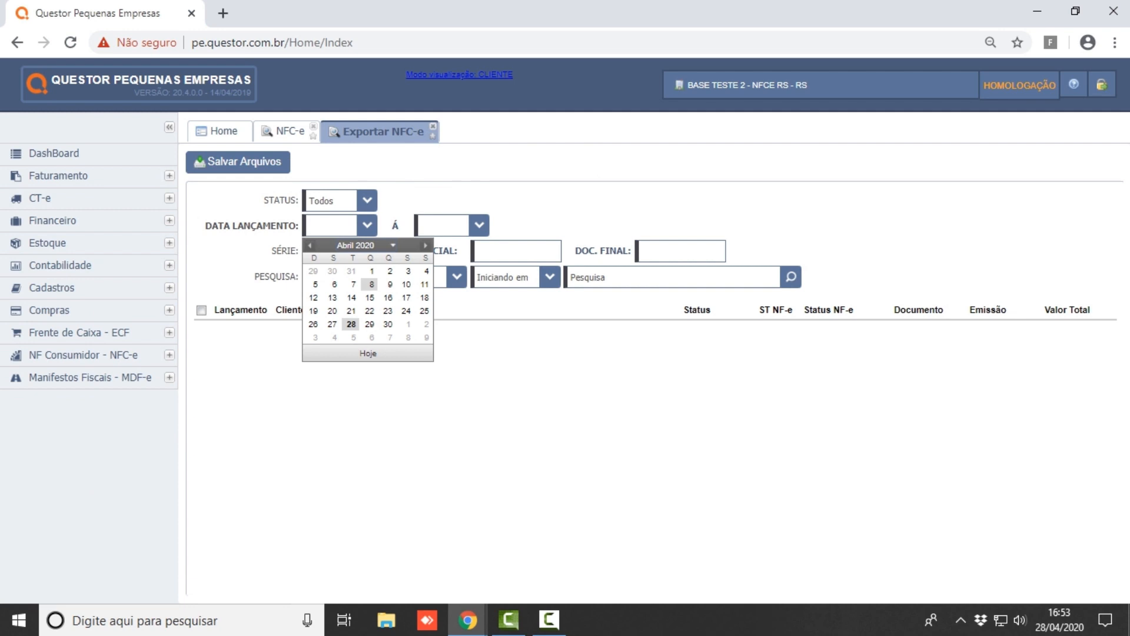
left_click(350, 324)
left_click(368, 225)
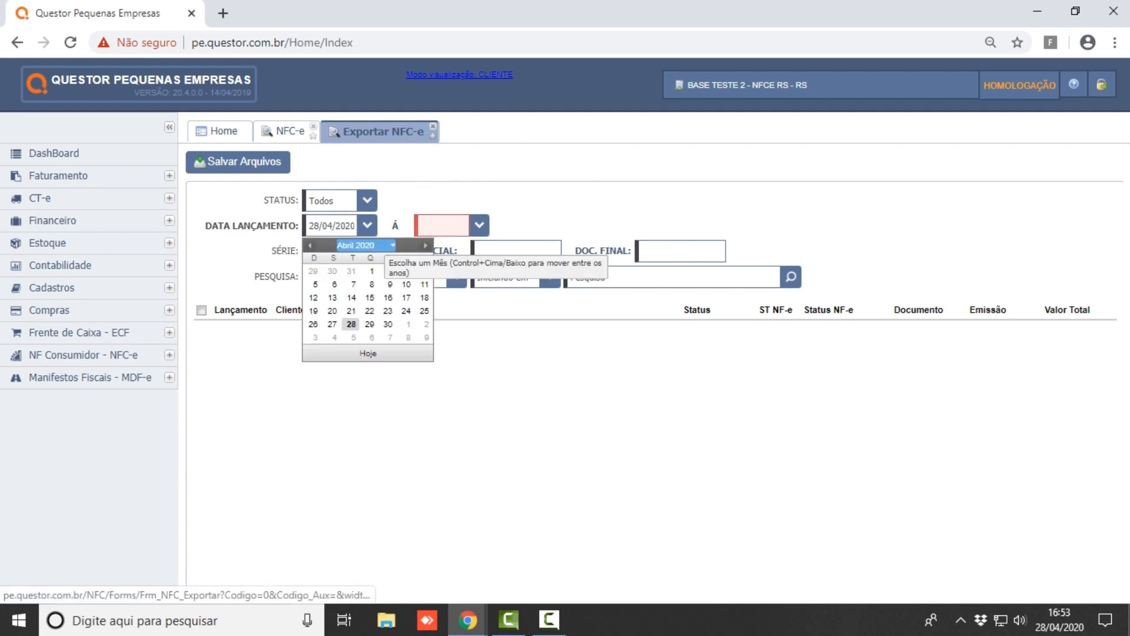
left_click(369, 262)
left_click(479, 225)
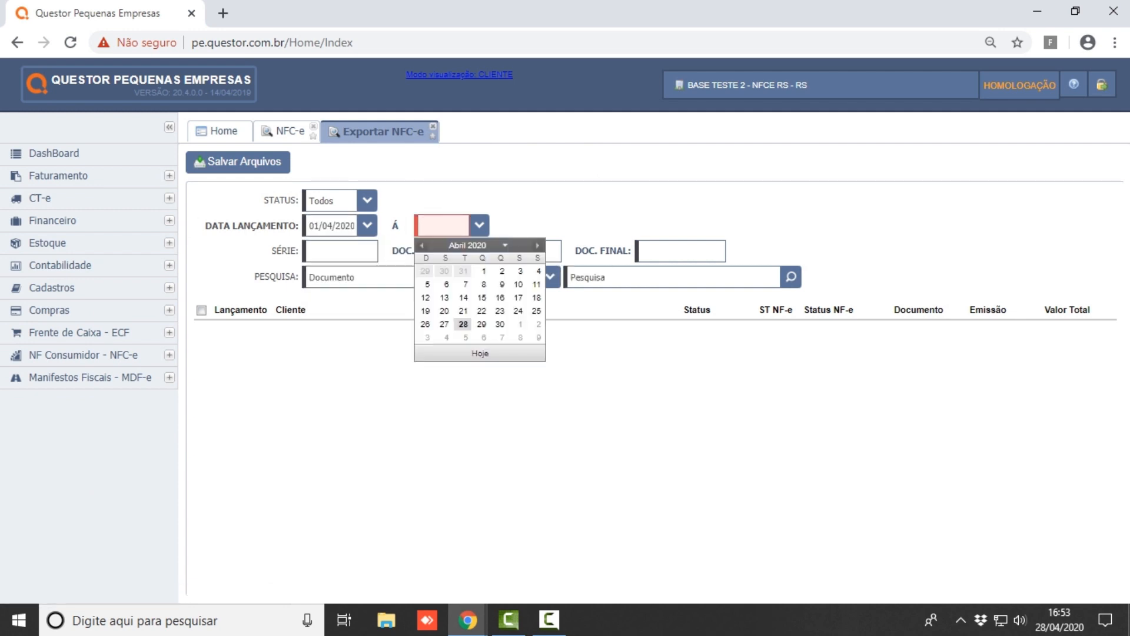
left_click(500, 324)
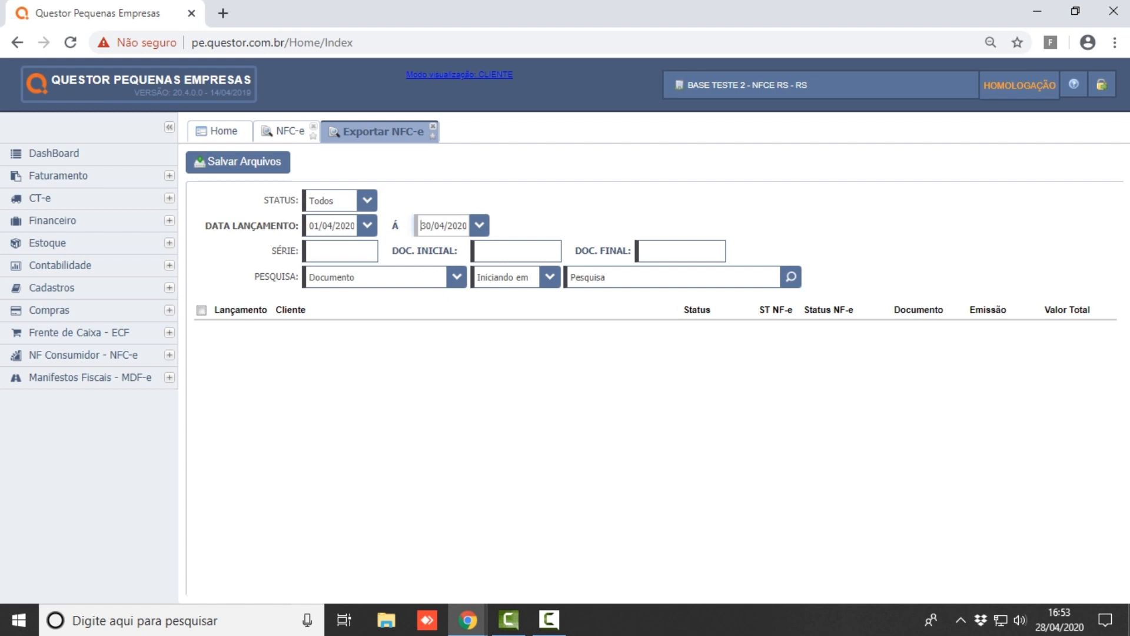
left_click(678, 251)
- Keep Pesquisa as Documento and search to list the April NFC-e documents
left_click(457, 277)
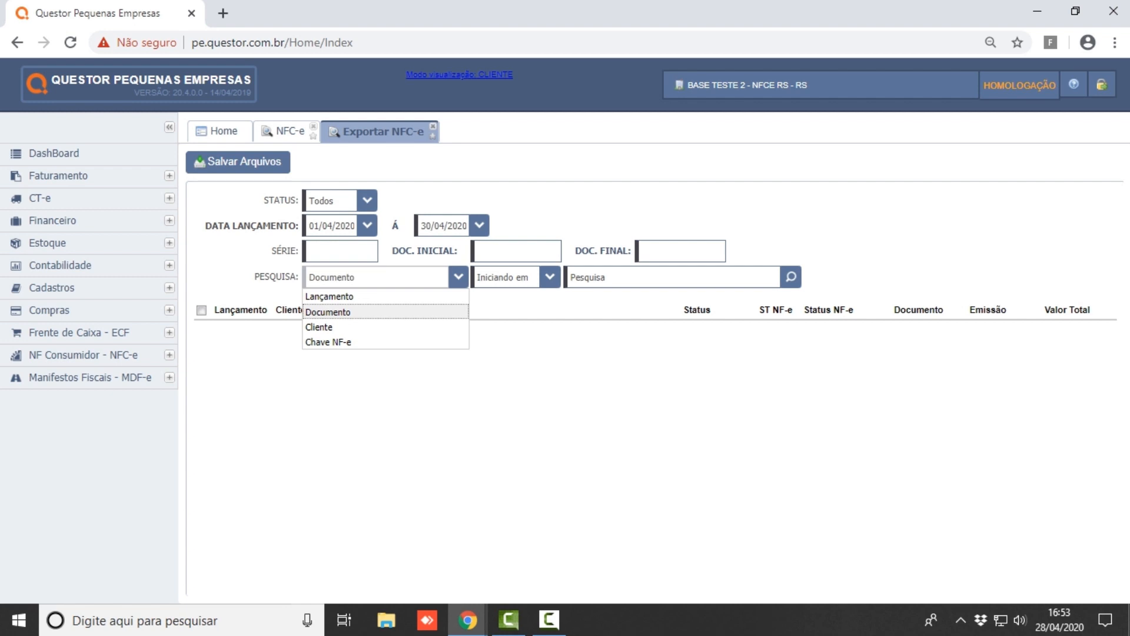
left_click(359, 313)
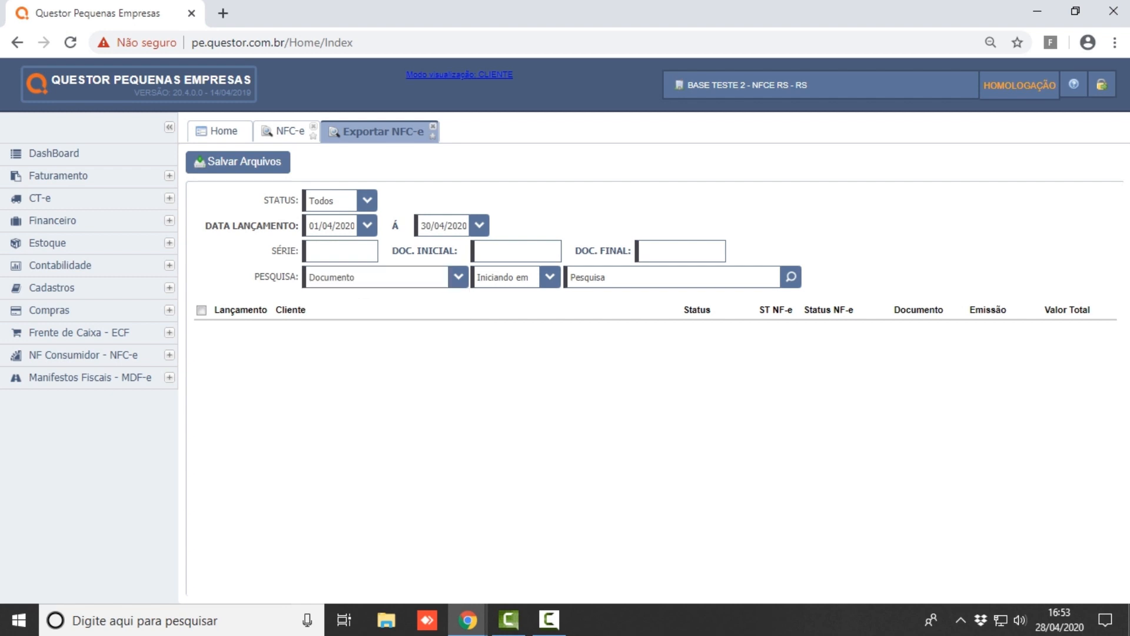
left_click(791, 277)
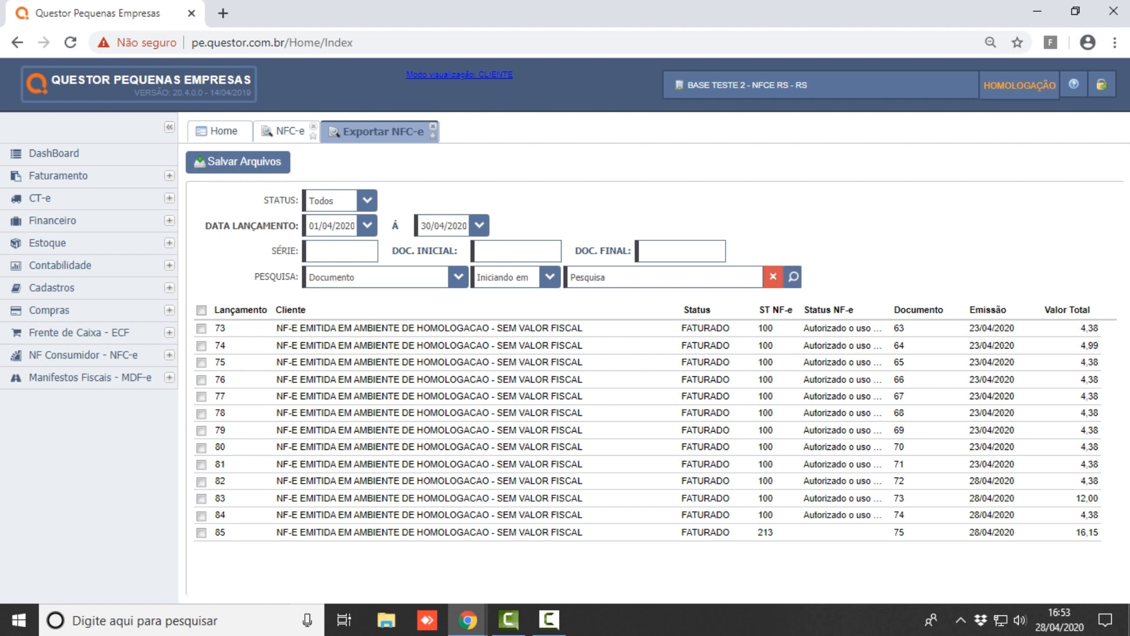
- Tick NFC-e launches 73 and 74 in the export list
left_click(202, 329)
left_click(201, 310)
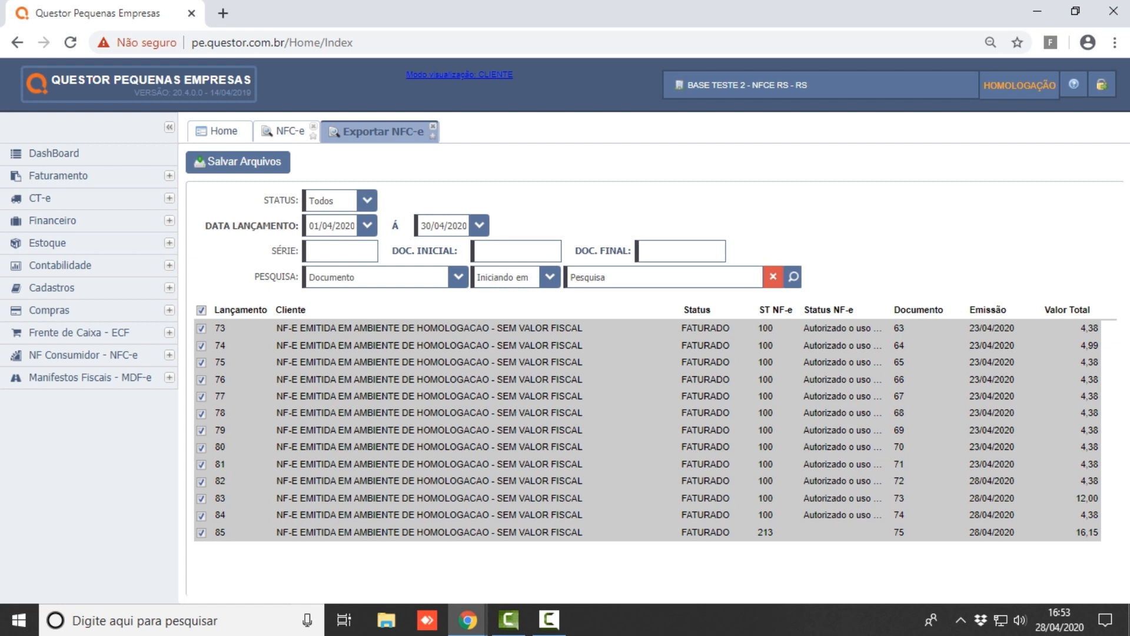
left_click(202, 328)
left_click(202, 329)
left_click(202, 311)
left_click(201, 328)
left_click(201, 347)
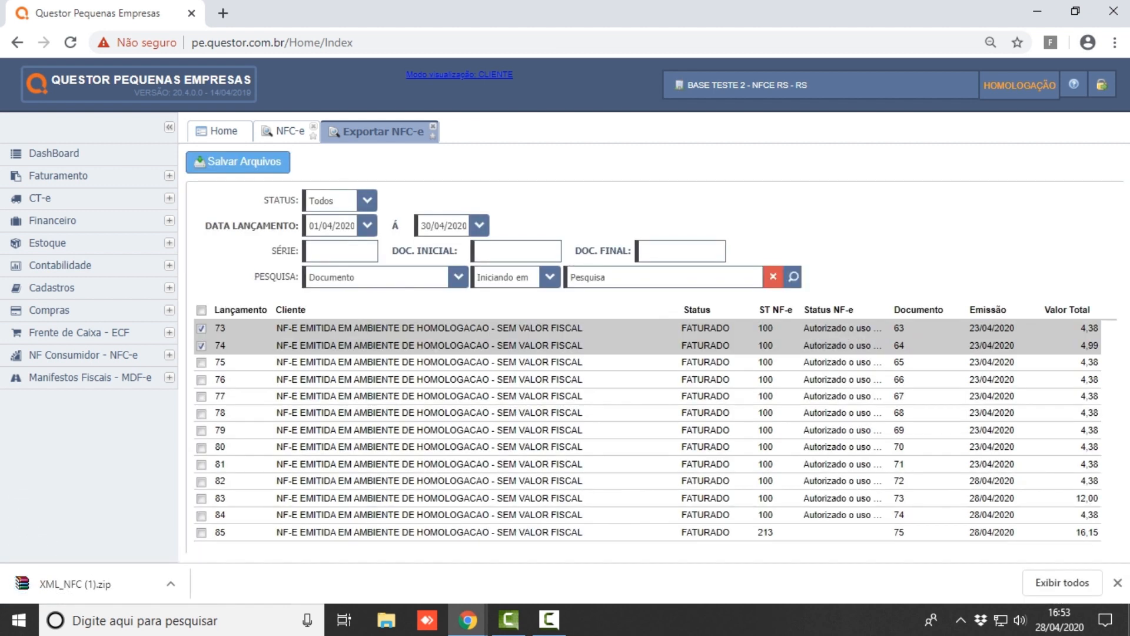
- Untick launches 73 and 74 and close the Exportar NFC-e tab
left_click(201, 329)
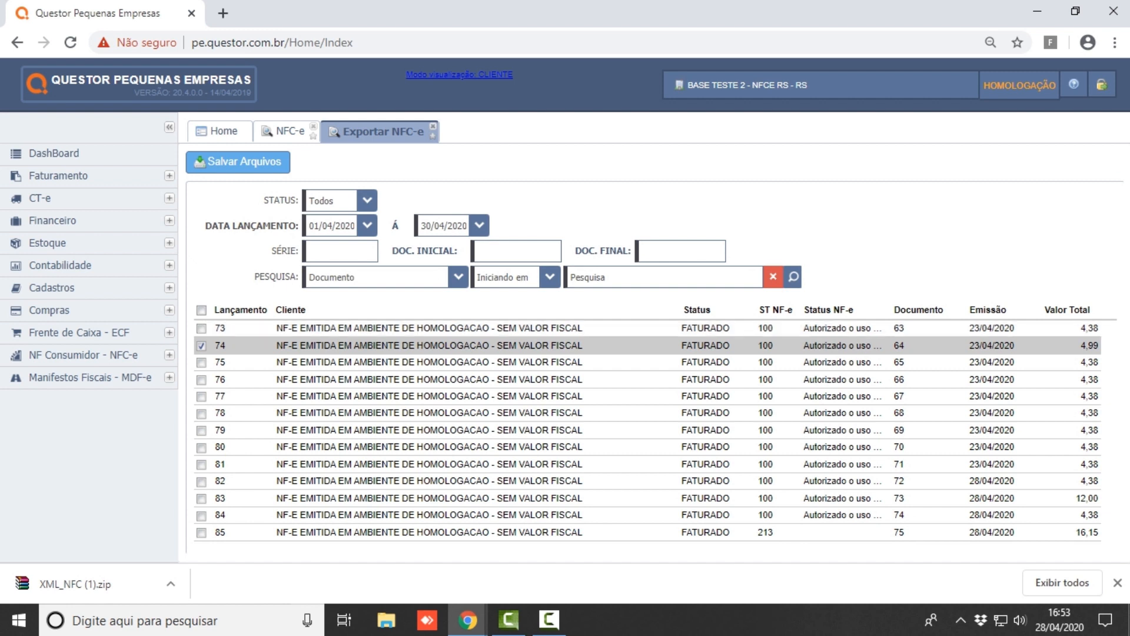
left_click(201, 346)
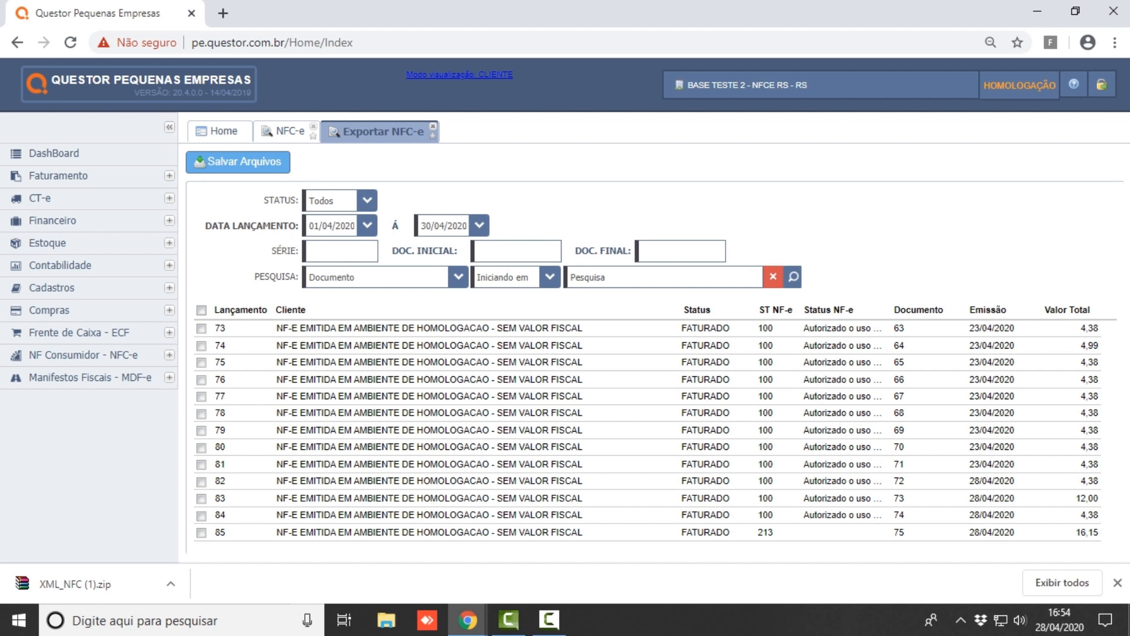
left_click(433, 127)
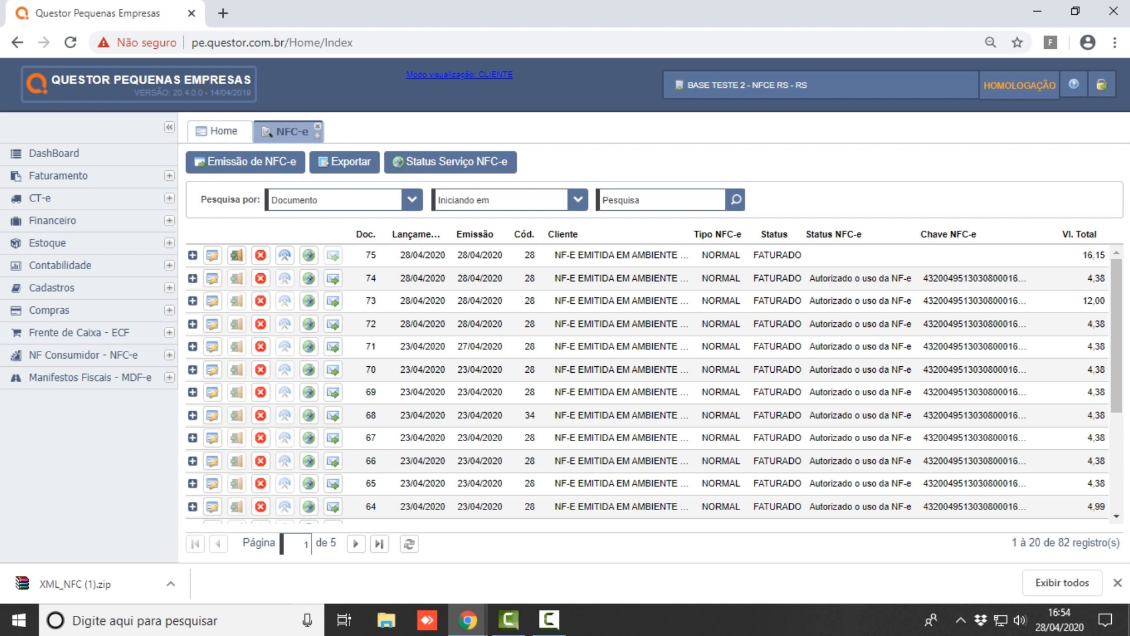
- Dismiss the XML_NFC (1).zip download bar, expand Frente de Caixa - ECF, and open the ? help menu
left_click(1117, 582)
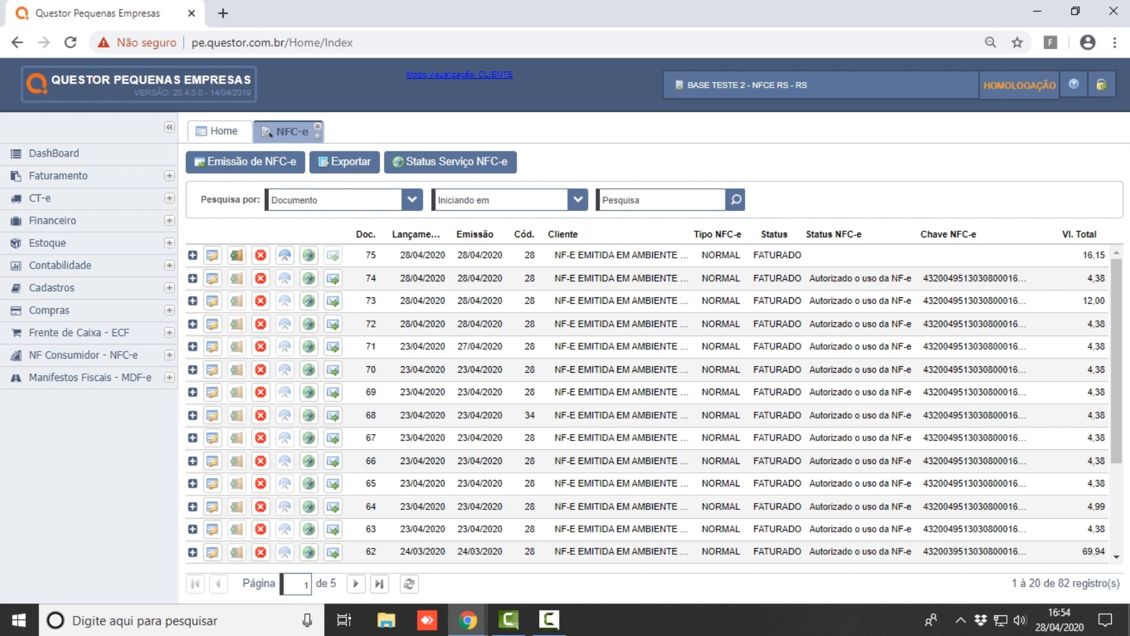
left_click(170, 332)
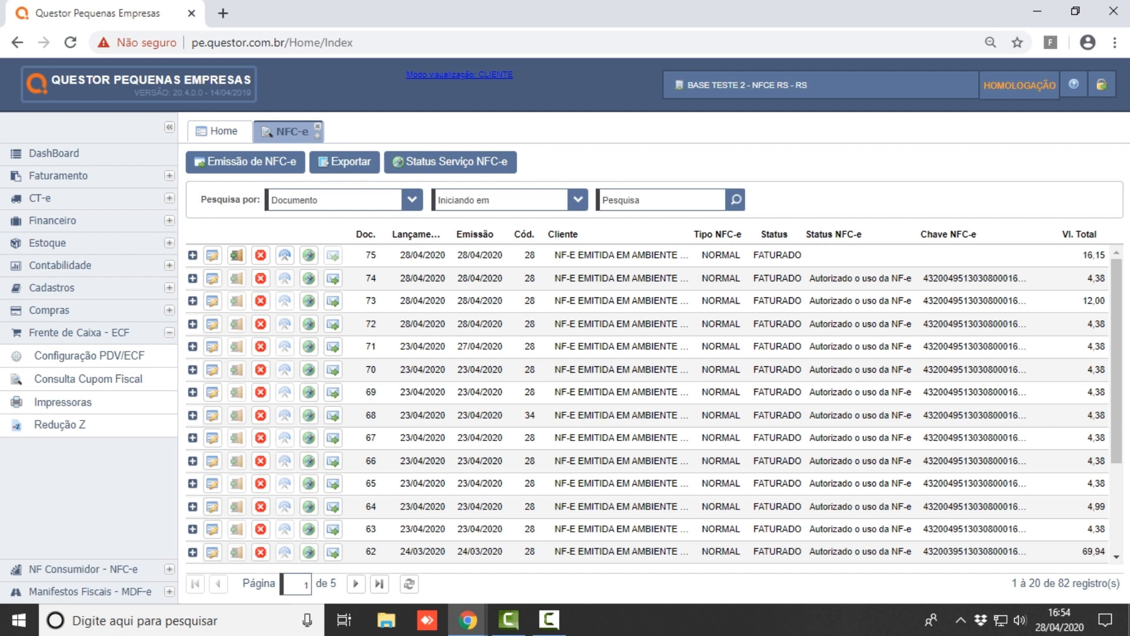
left_click(1074, 84)
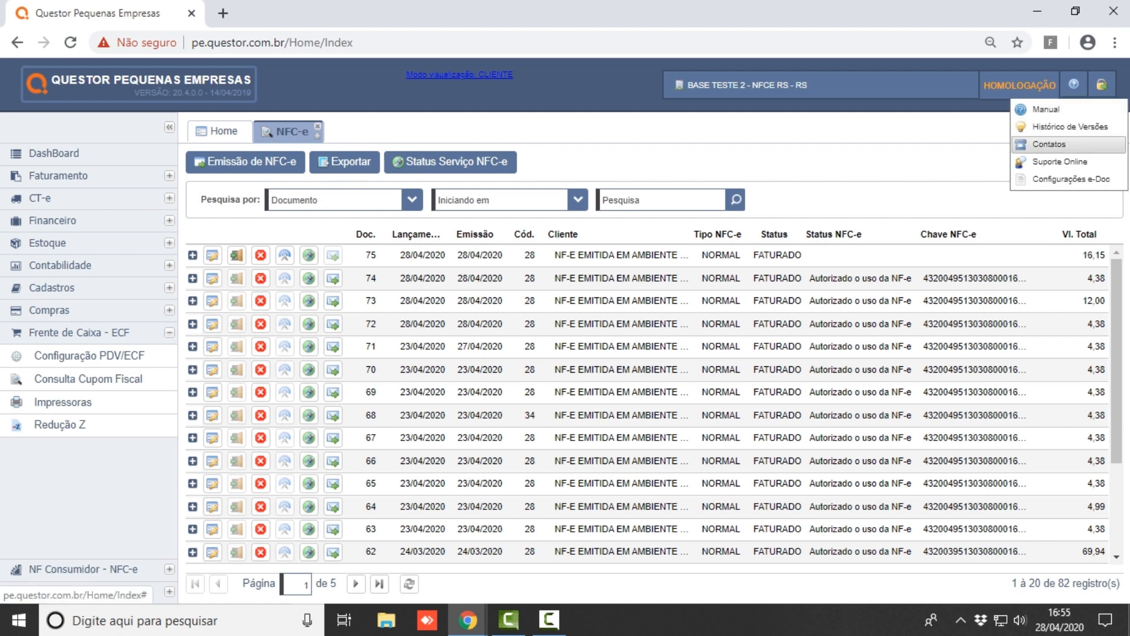